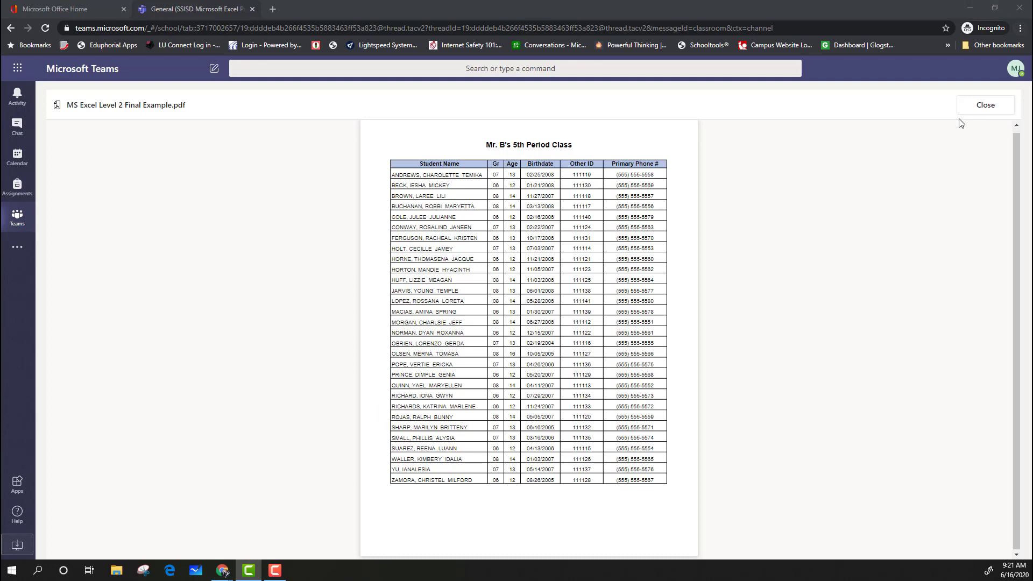
Step: Close the final example PDF and open Excel Level 2 Assignment.xlsx from the assignment's reference materials
left_click(985, 106)
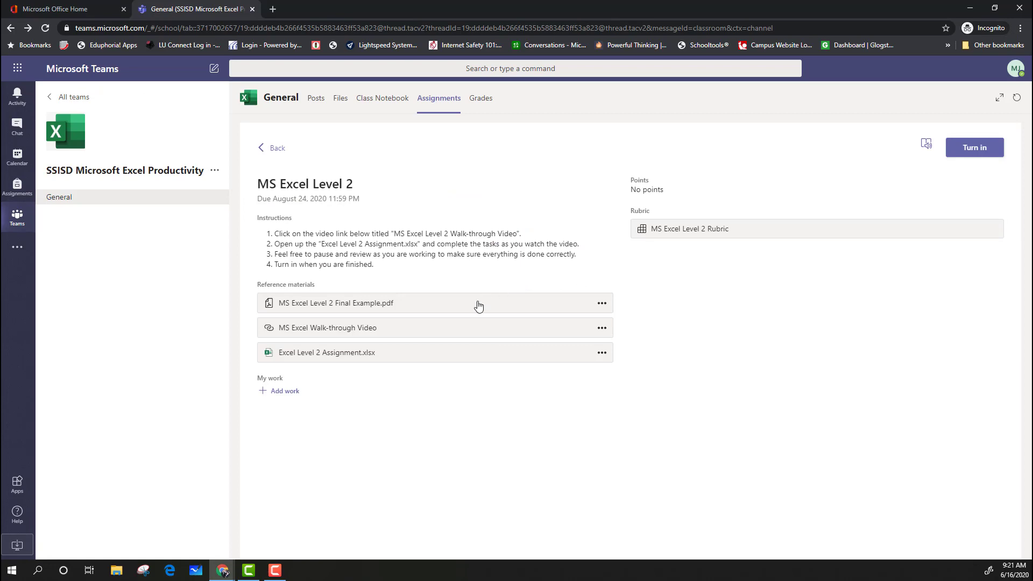
left_click(350, 359)
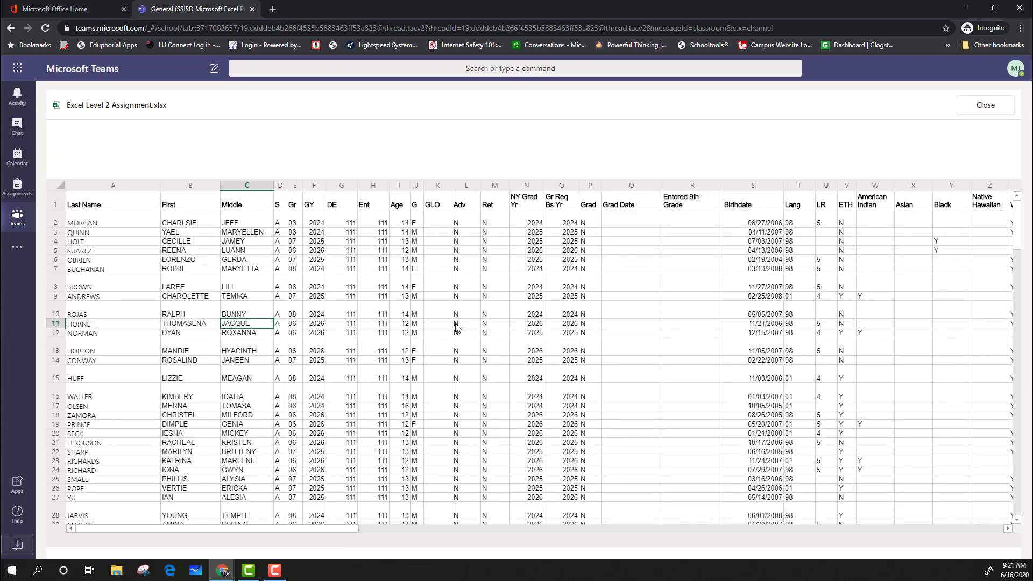
left_click_drag(347, 530, 273, 511)
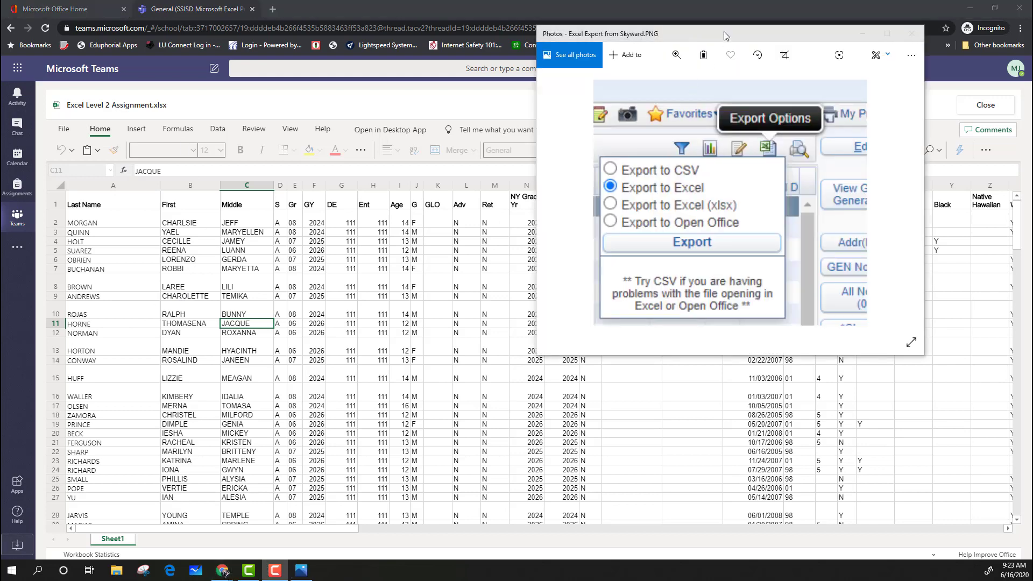
left_click_drag(724, 32, 693, 39)
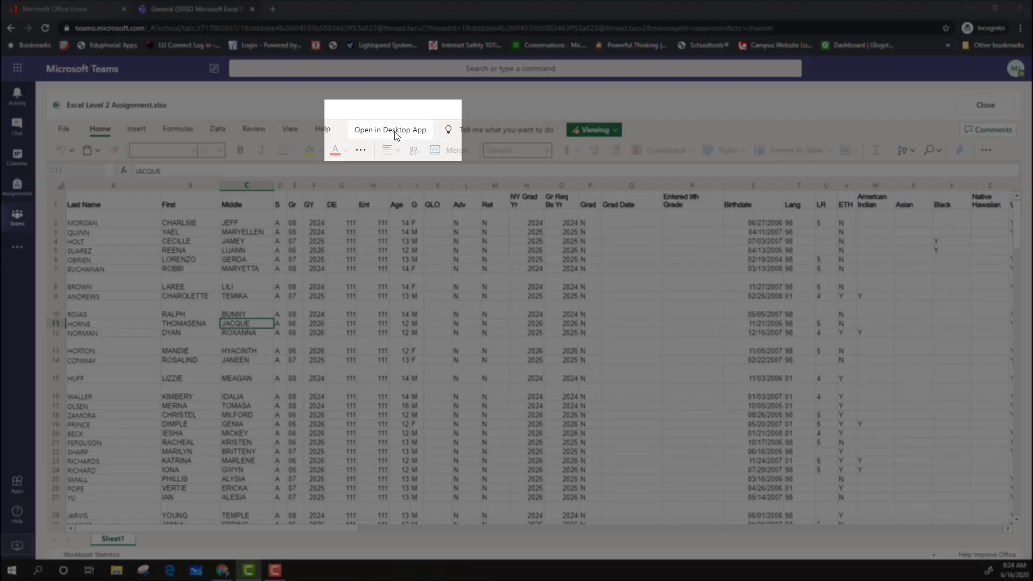
Step: Launch the previewed workbook in the desktop app, dismiss the launch message and close the preview
left_click(395, 136)
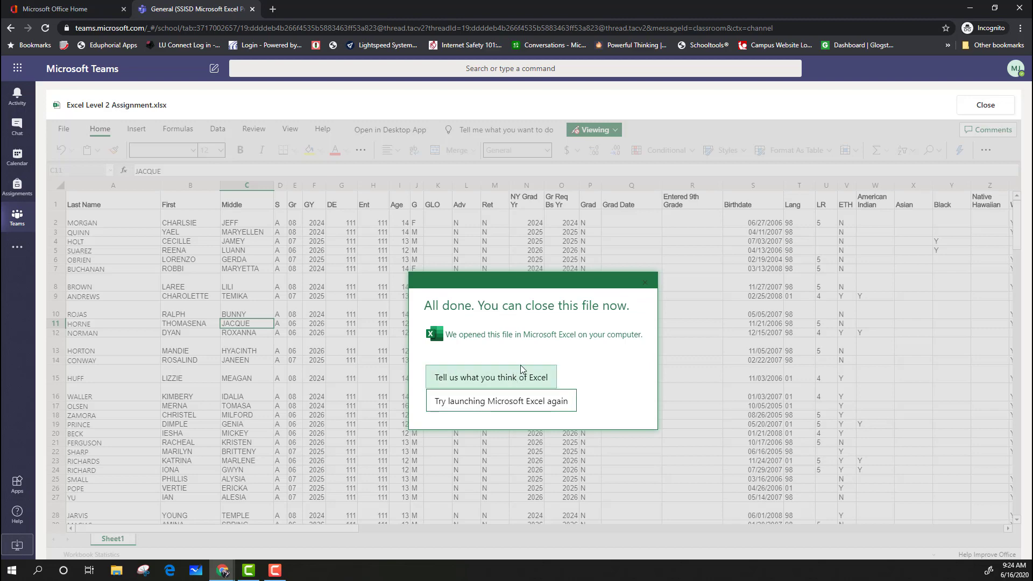
left_click(645, 282)
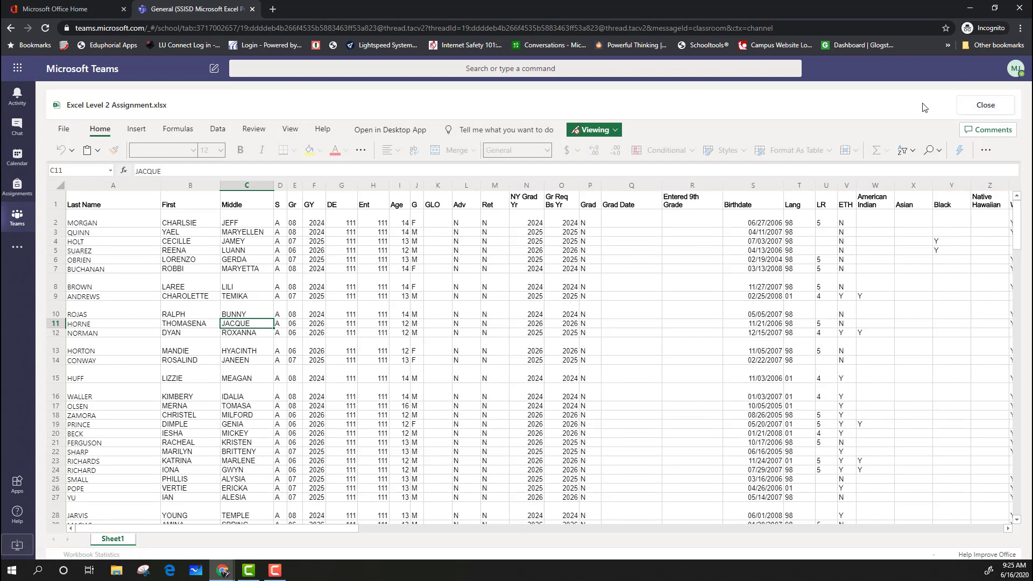
left_click(975, 106)
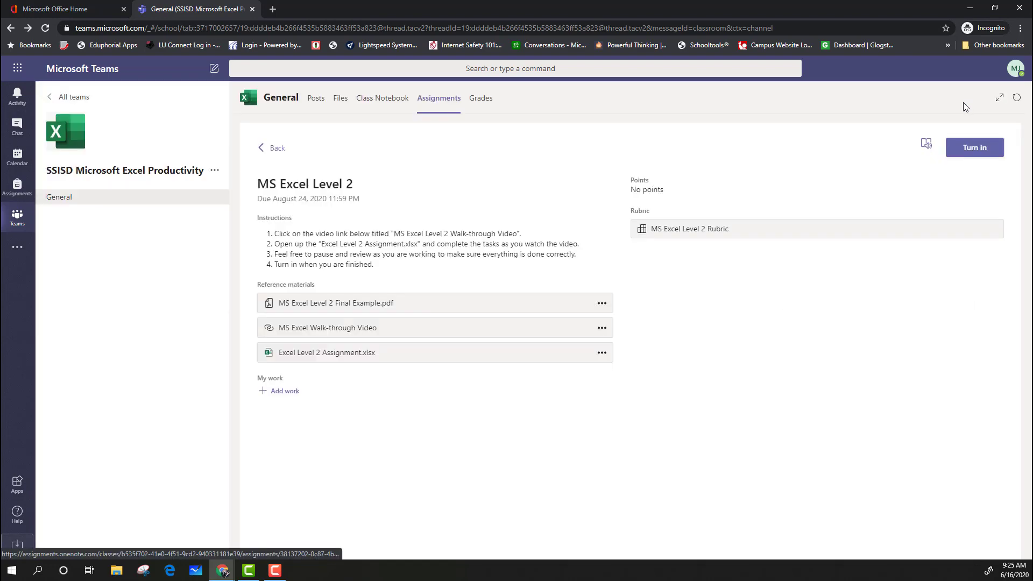
Step: Open Excel Level 2 Assignment.xlsx in desktop Excel directly from the reference materials list, allowing the browser to launch Excel
left_click(603, 354)
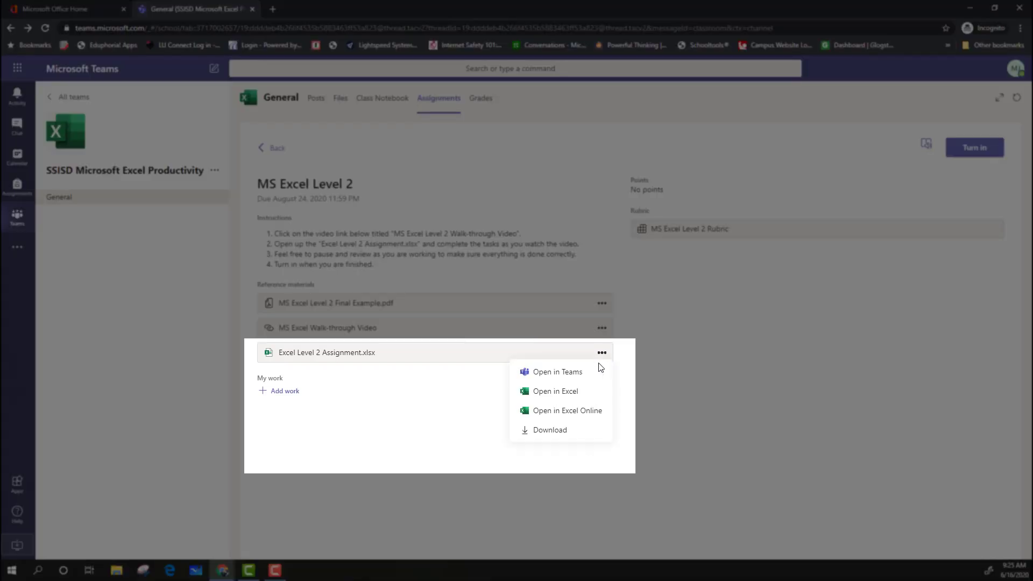
left_click(583, 396)
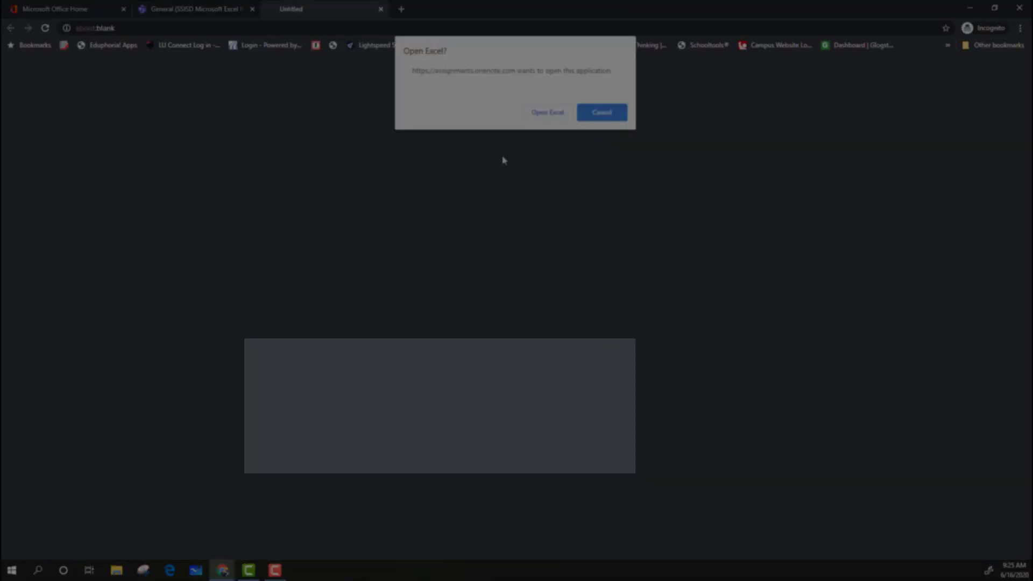
left_click(546, 111)
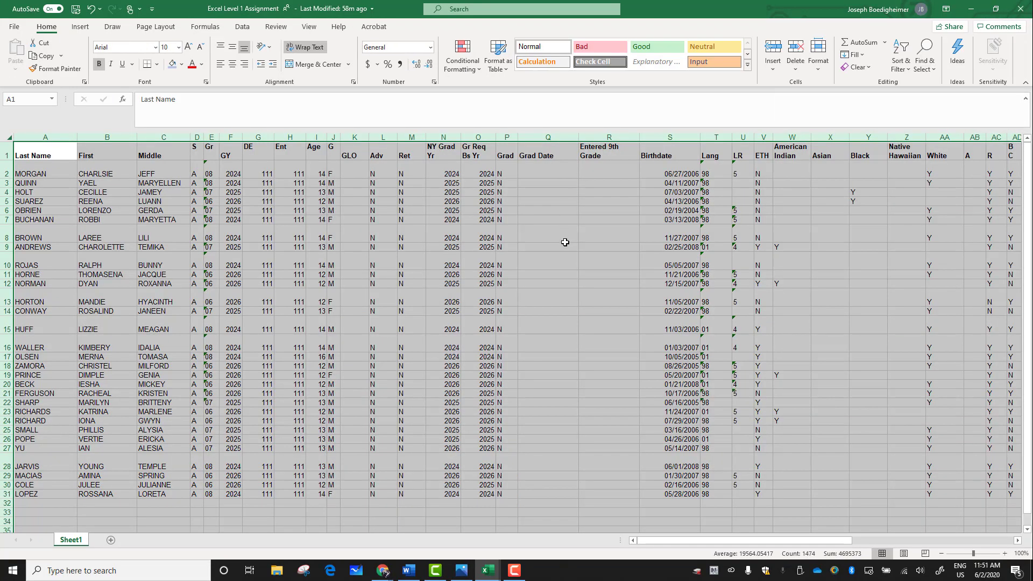
Step: Try clearing the contents of column D, headed S, and undo the clearing
left_click(565, 241)
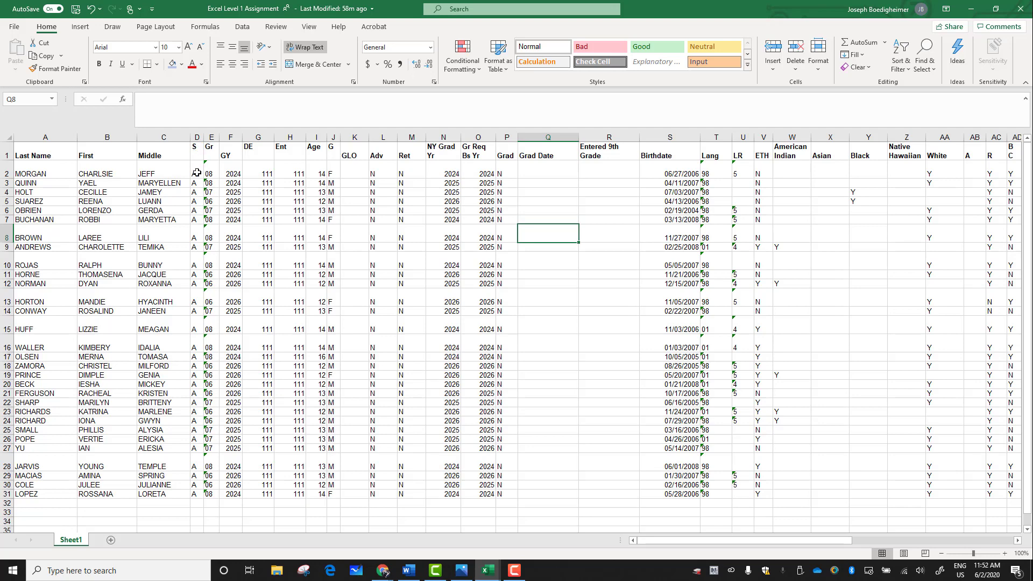
left_click(199, 137)
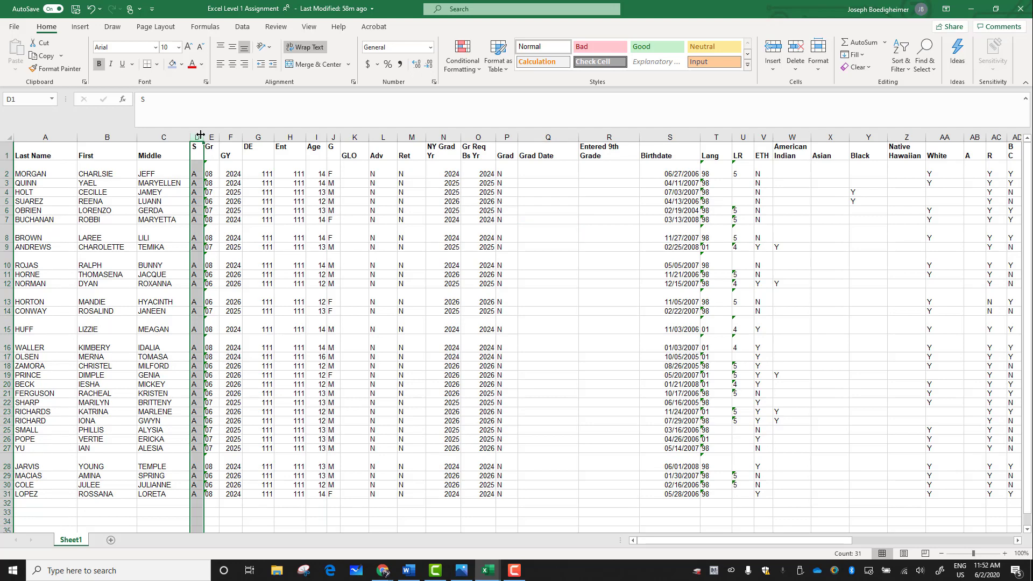
key("Delete")
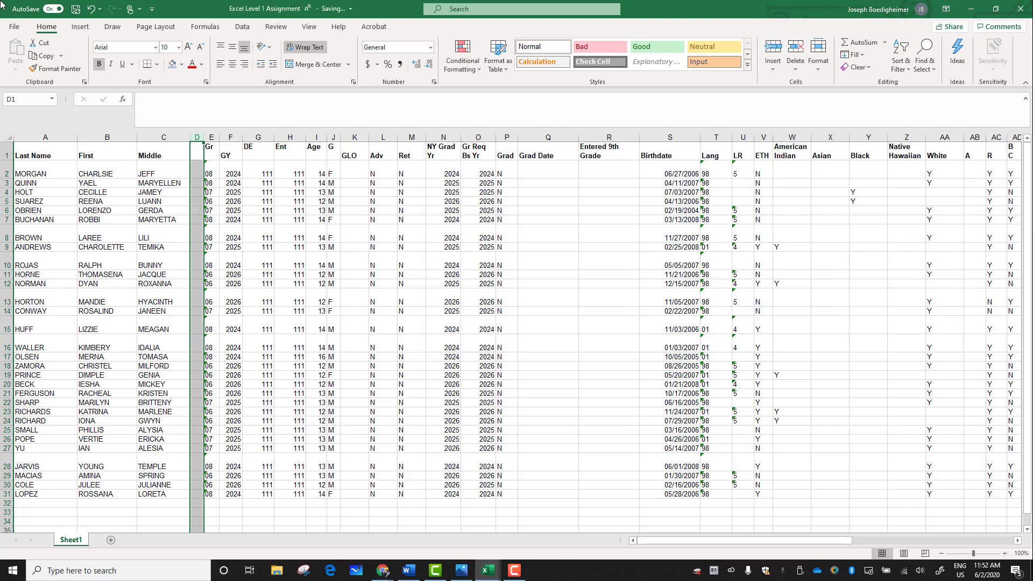
left_click(91, 8)
Step: Delete the whole column D, headed S, from the worksheet
right_click(197, 136)
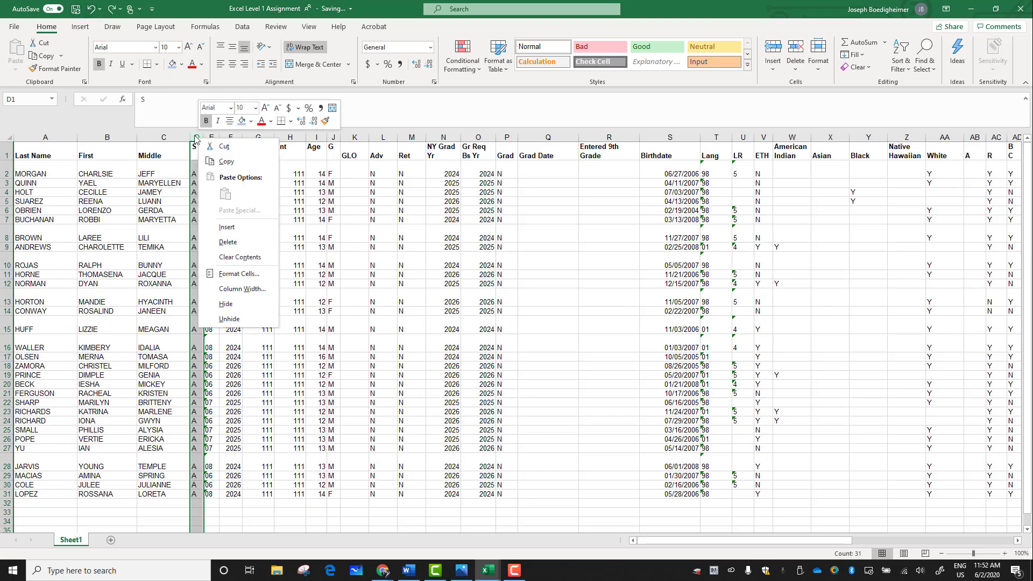
left_click(228, 242)
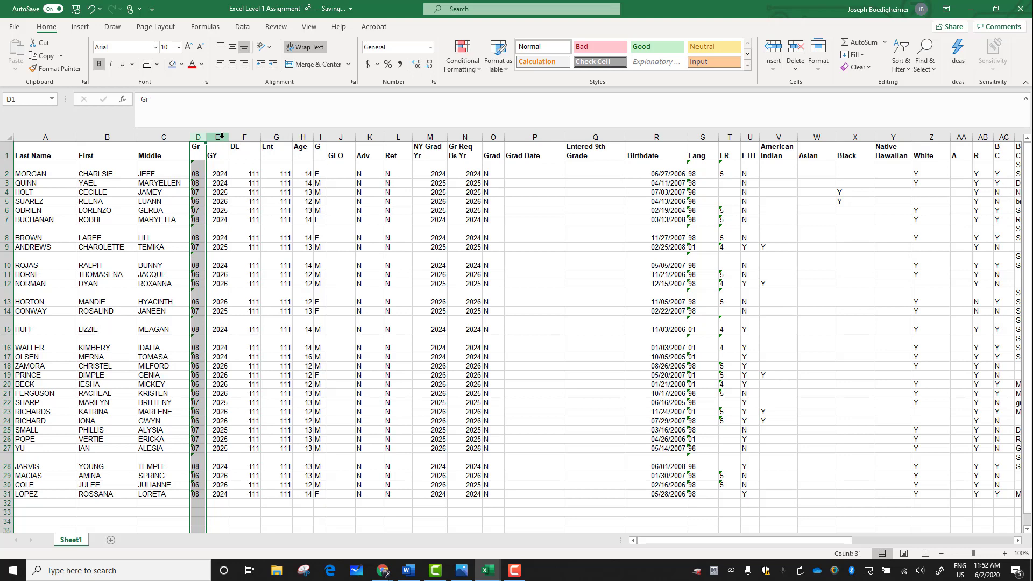
Step: Hide the GY column and bring it back by widening it from the boundary beside column D
left_click(221, 135)
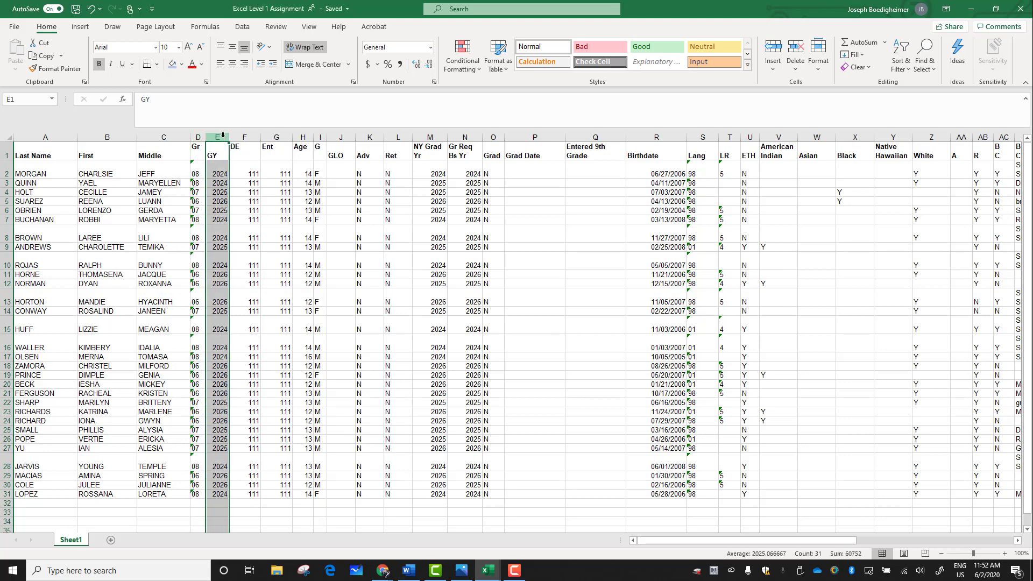
right_click(223, 135)
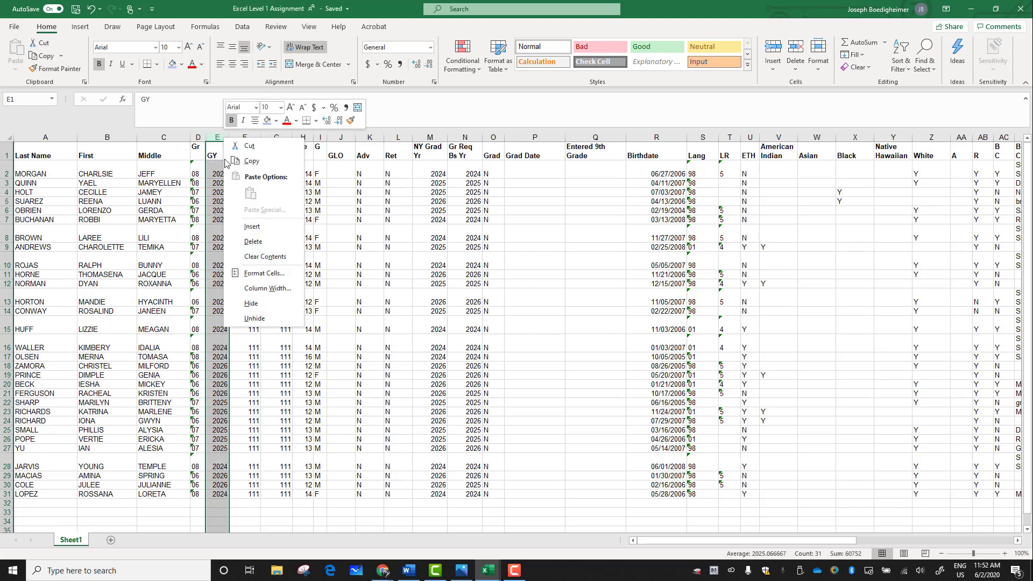
left_click(260, 305)
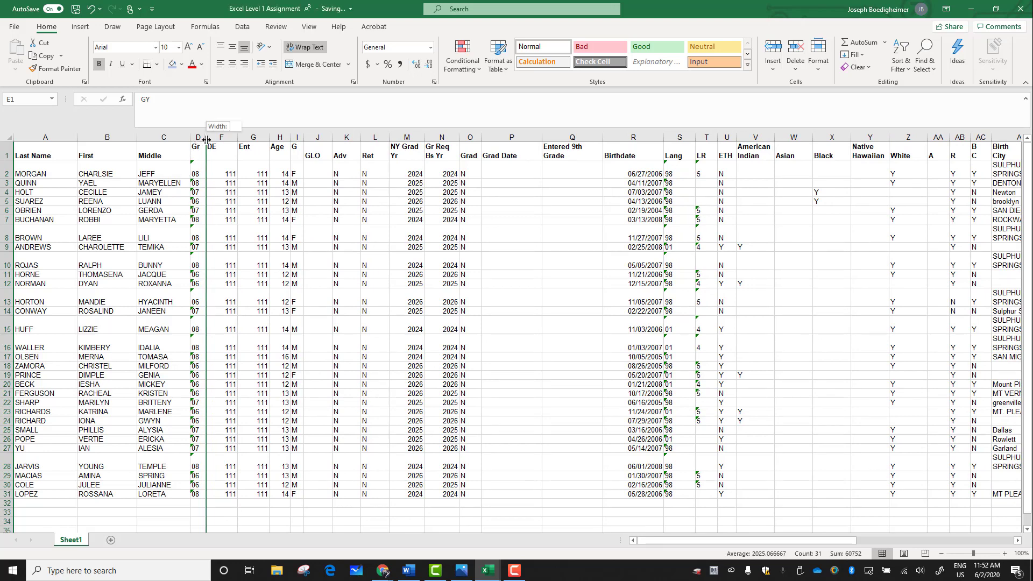
left_click_drag(206, 139, 216, 139)
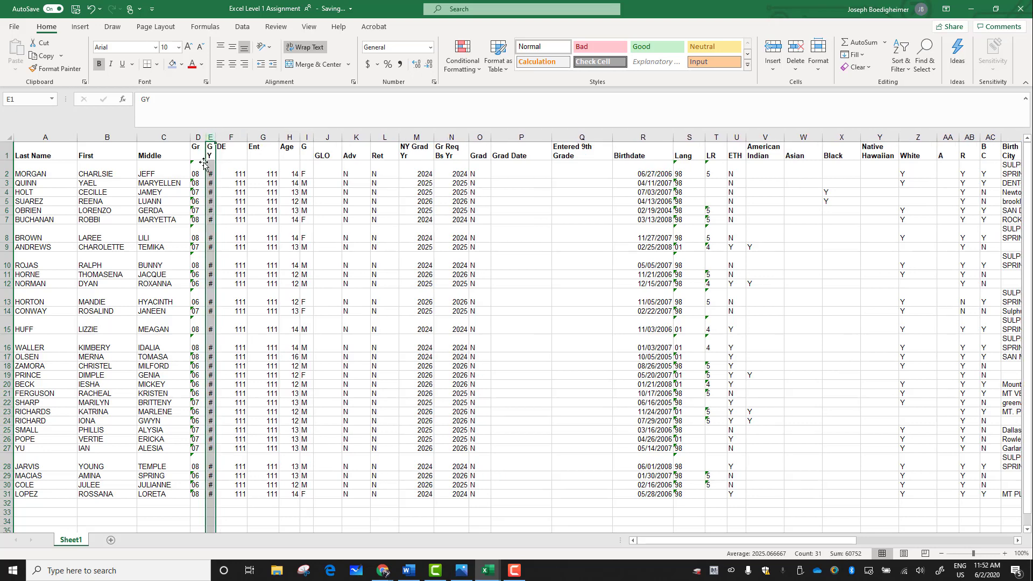
Step: Delete the GY column and all columns from DE through Entered 9th Grade
right_click(211, 138)
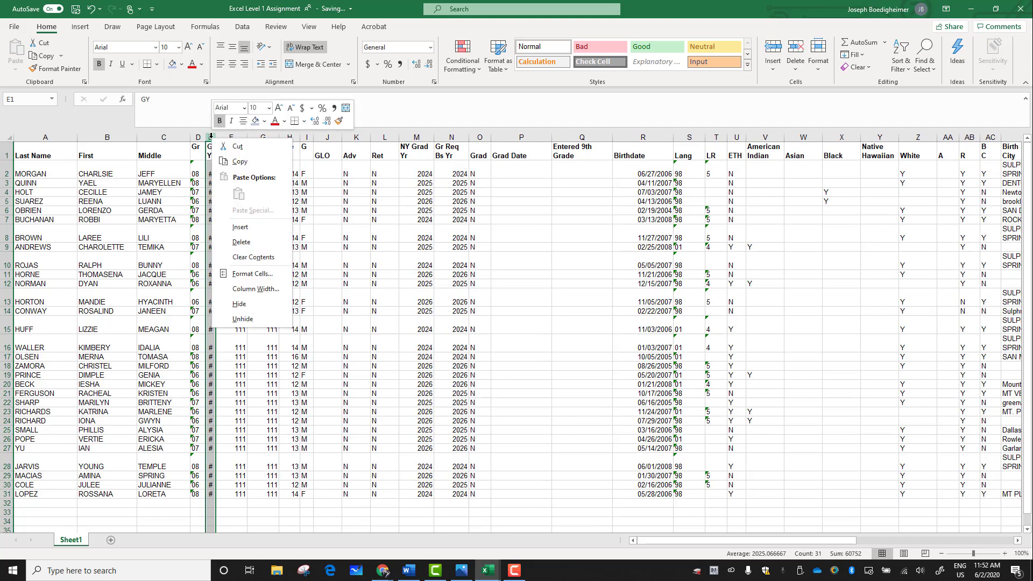
left_click(241, 243)
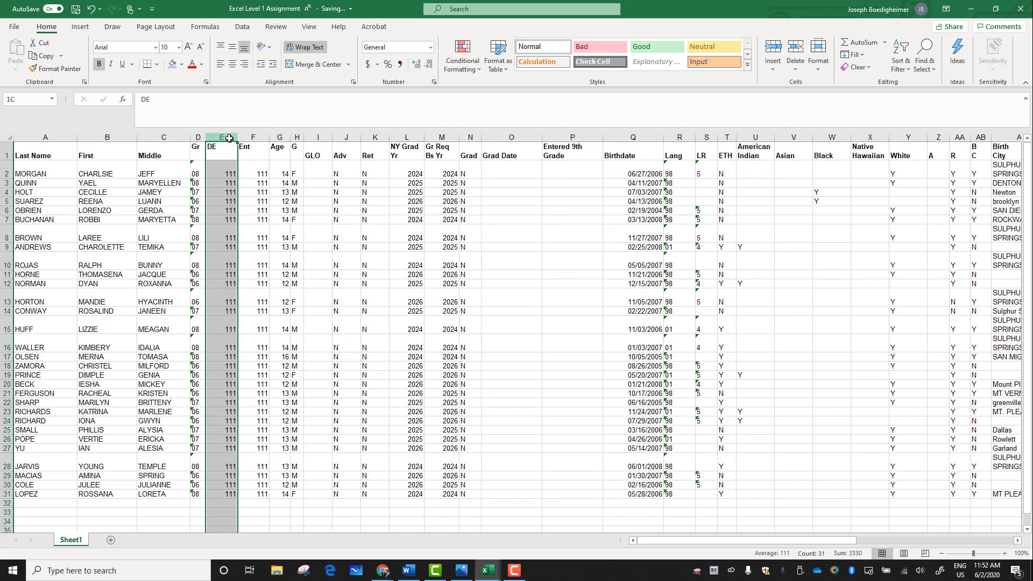
left_click_drag(229, 139, 572, 143)
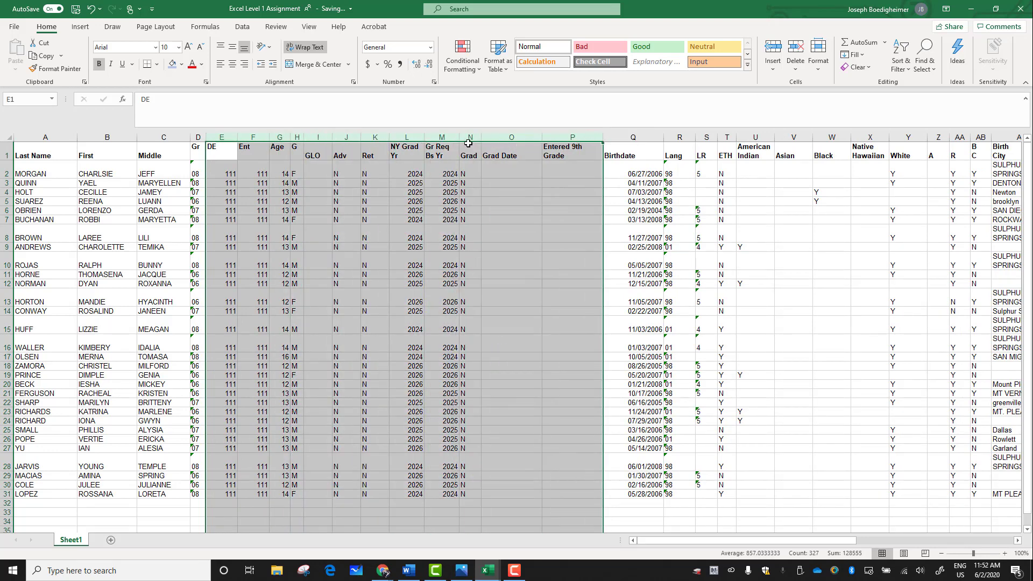
right_click(414, 133)
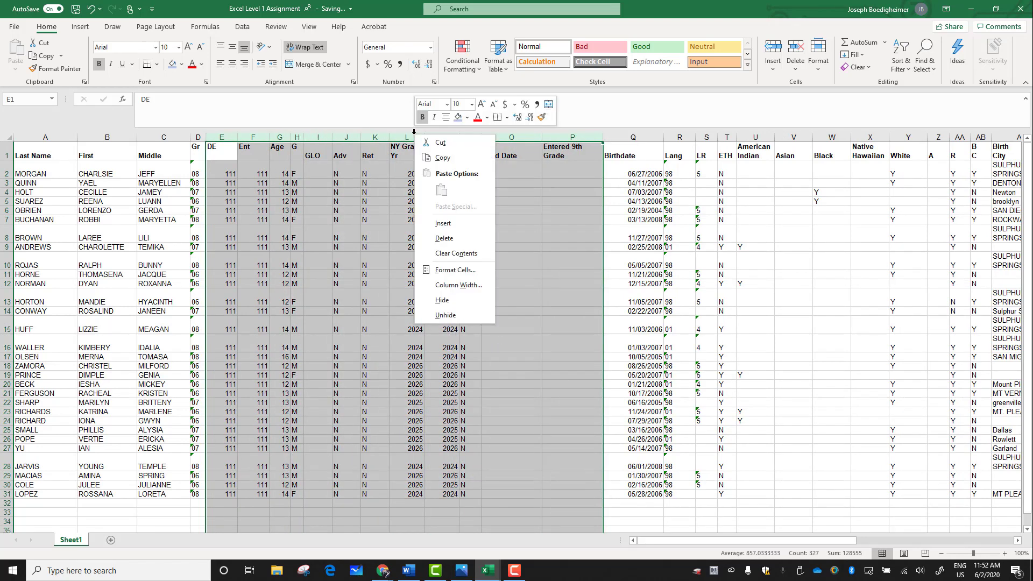
left_click(444, 239)
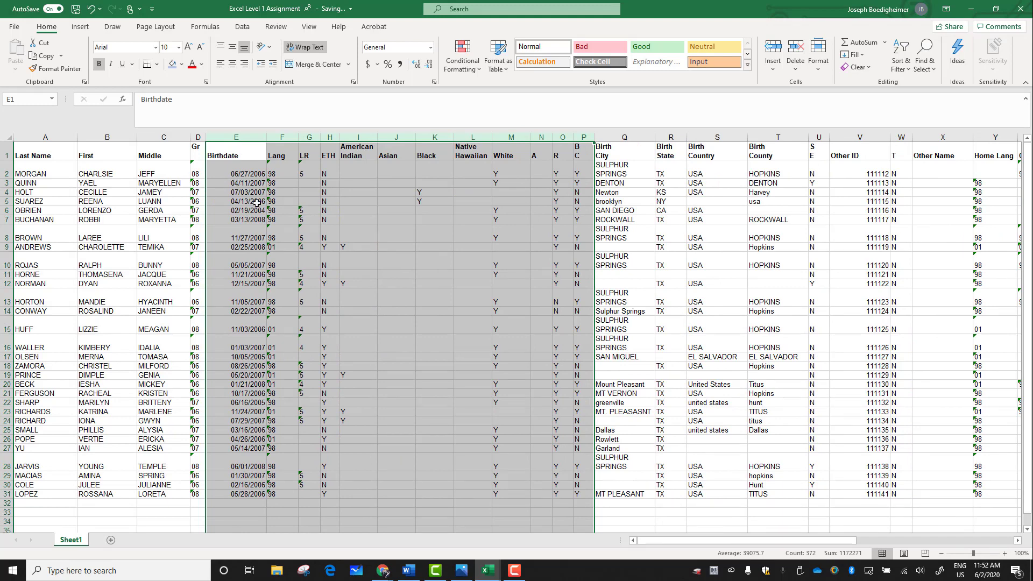
Step: Try deleting columns F to U, from Lang through SE, and undo the deletion
left_click(289, 138)
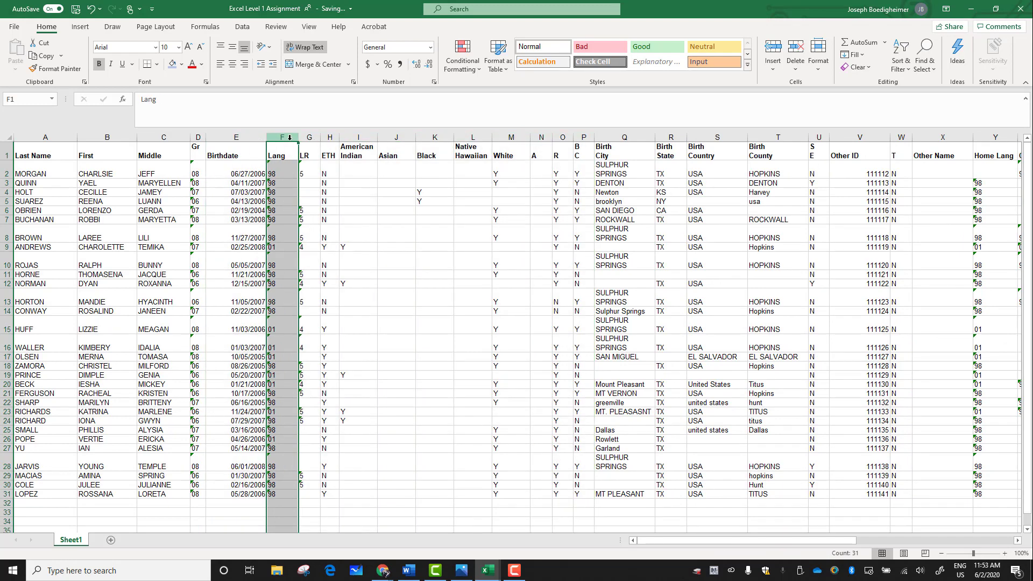
left_click_drag(290, 135, 815, 137)
right_click(768, 139)
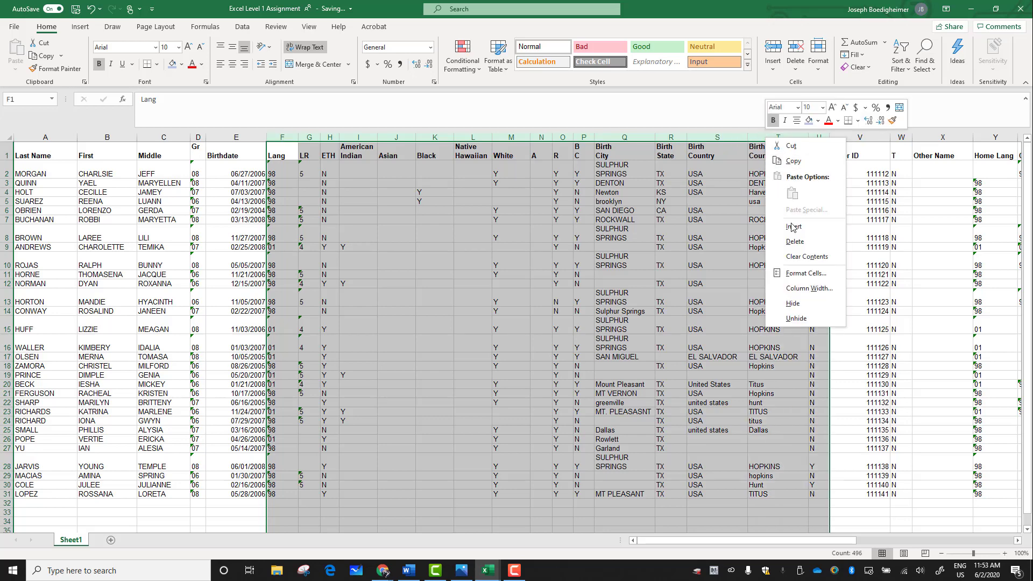
left_click(792, 243)
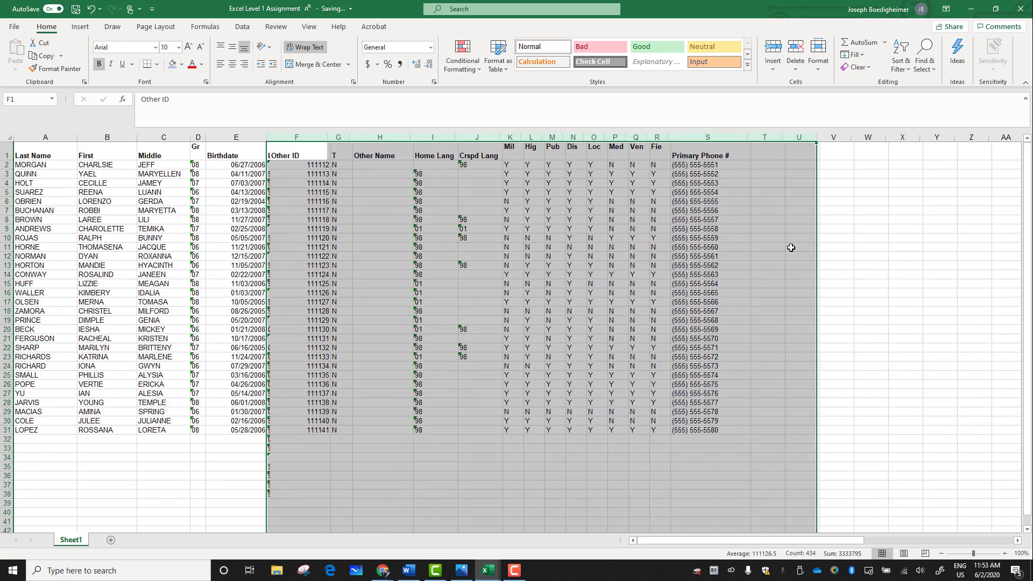
left_click(294, 202)
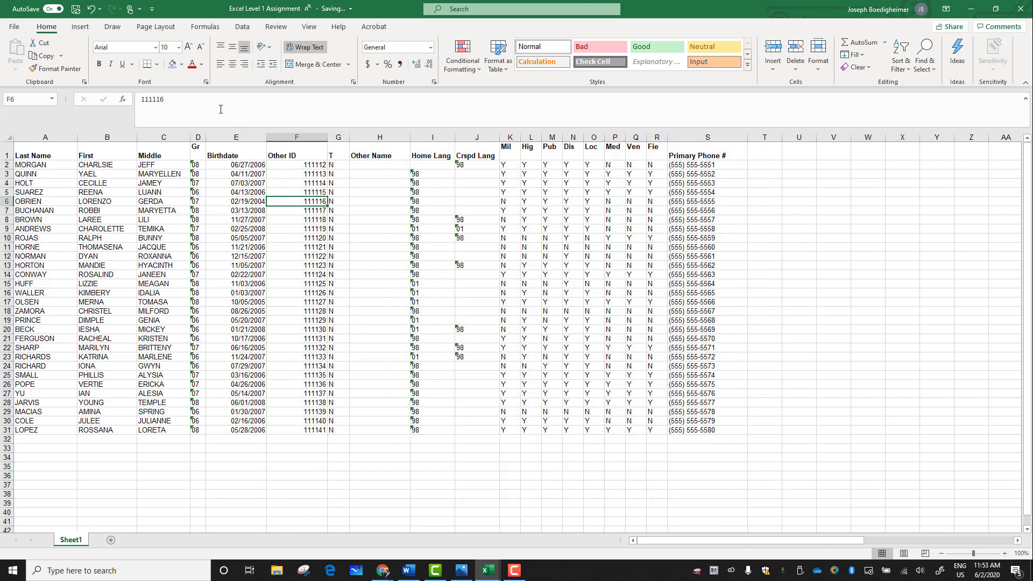
left_click(91, 8)
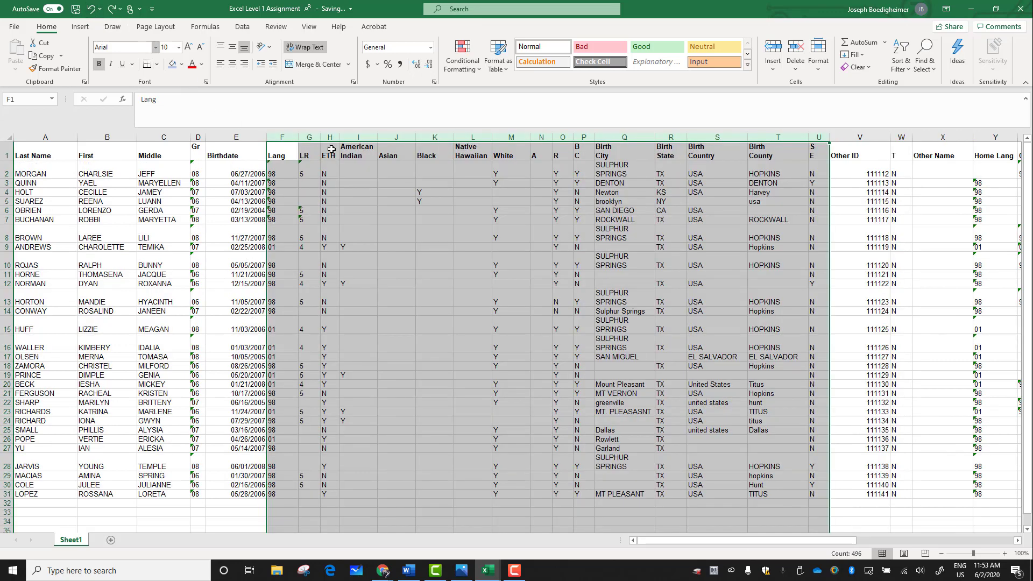
left_click(351, 185)
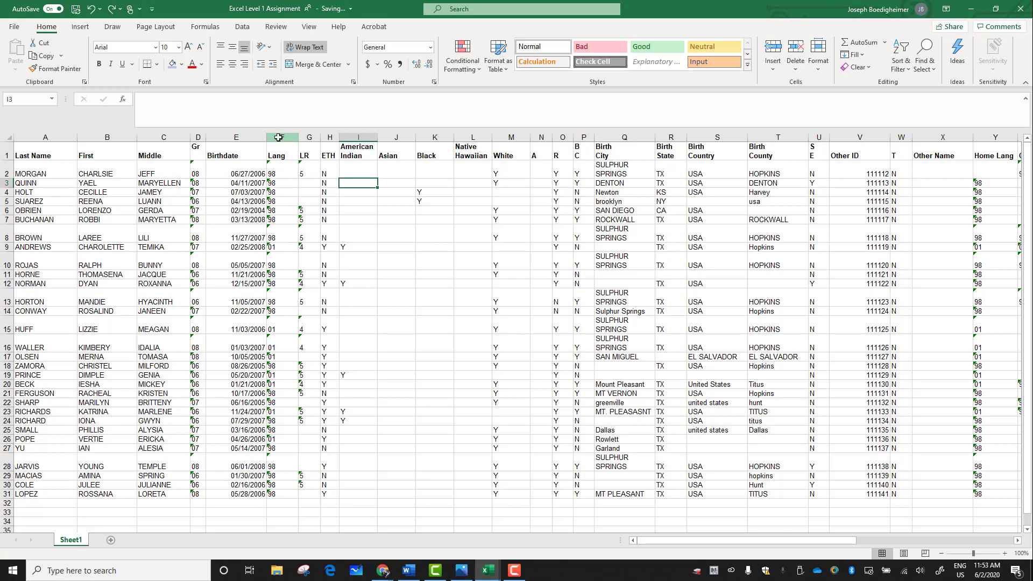
Step: Delete columns F to U, from Lang through SE, so that Other ID follows Birthdate
left_click_drag(278, 138, 819, 138)
right_click(788, 135)
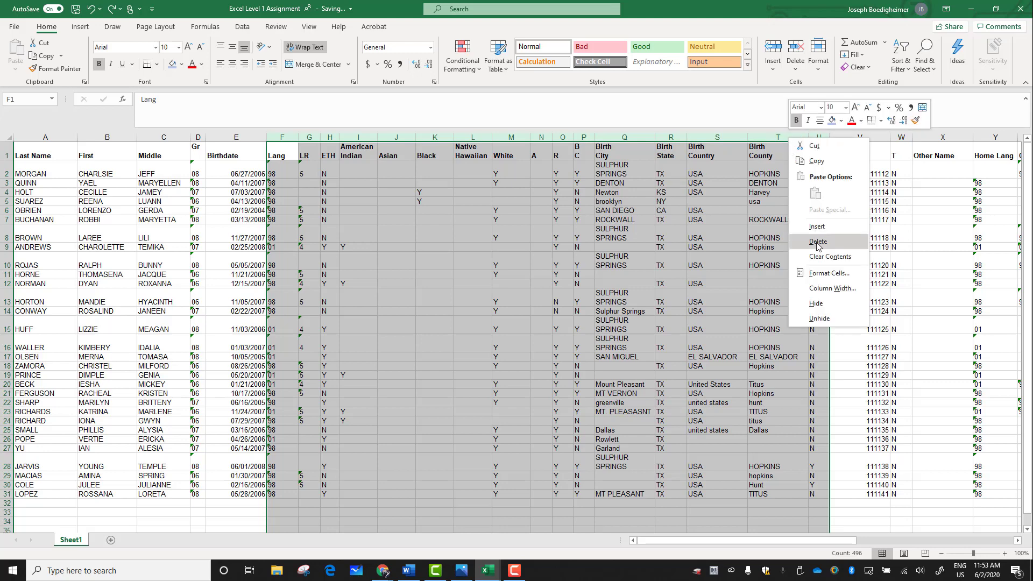
left_click(799, 242)
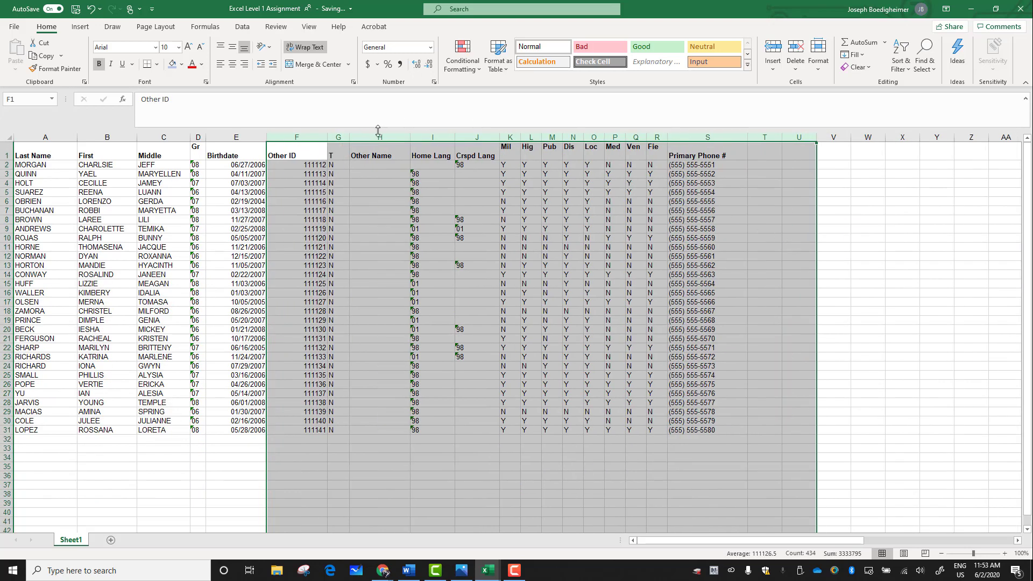
Step: Delete columns G to R, from T through Fie, between Other ID and Primary Phone #
left_click(379, 135)
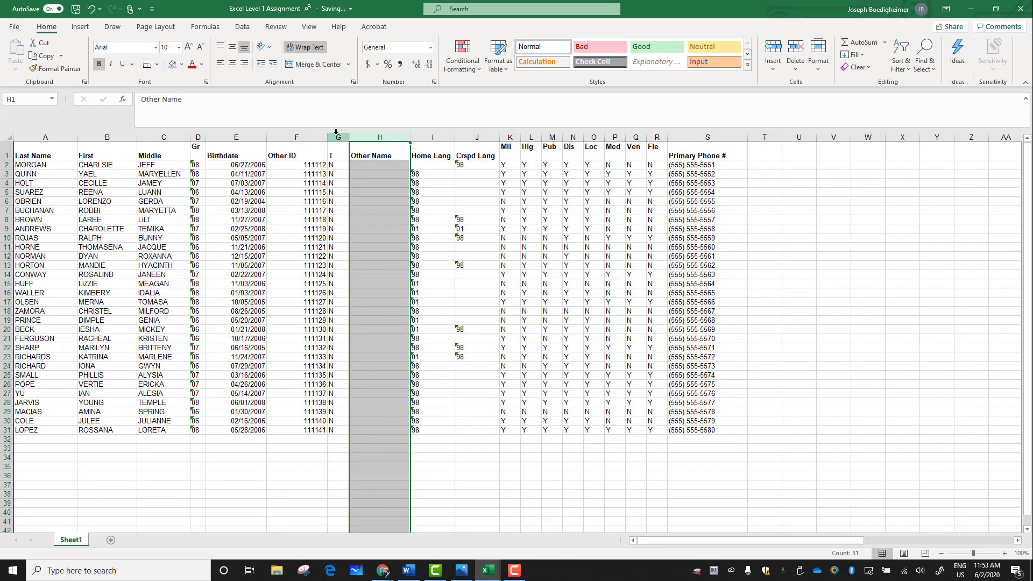
left_click_drag(336, 132, 649, 136)
right_click(573, 136)
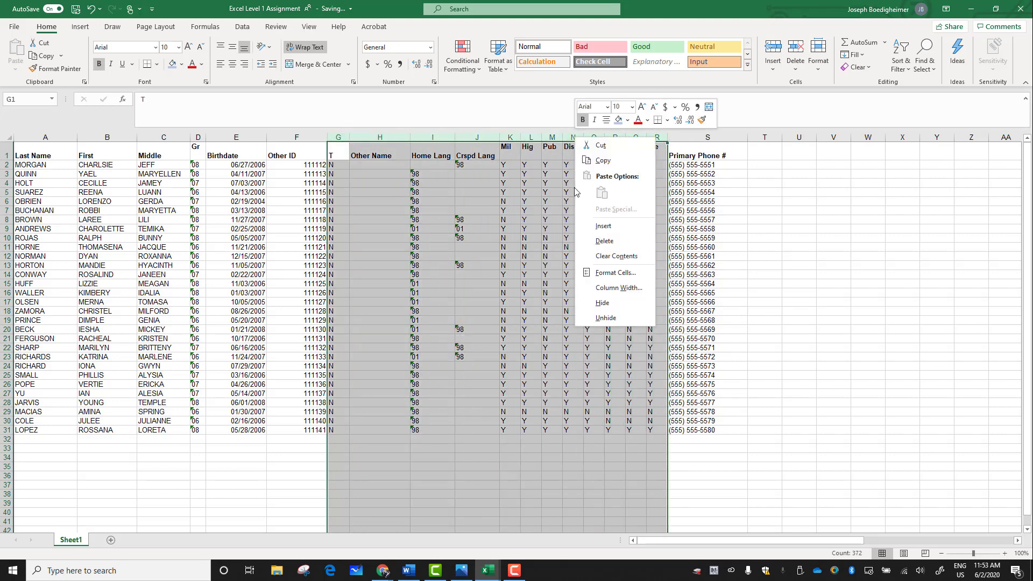
left_click(595, 242)
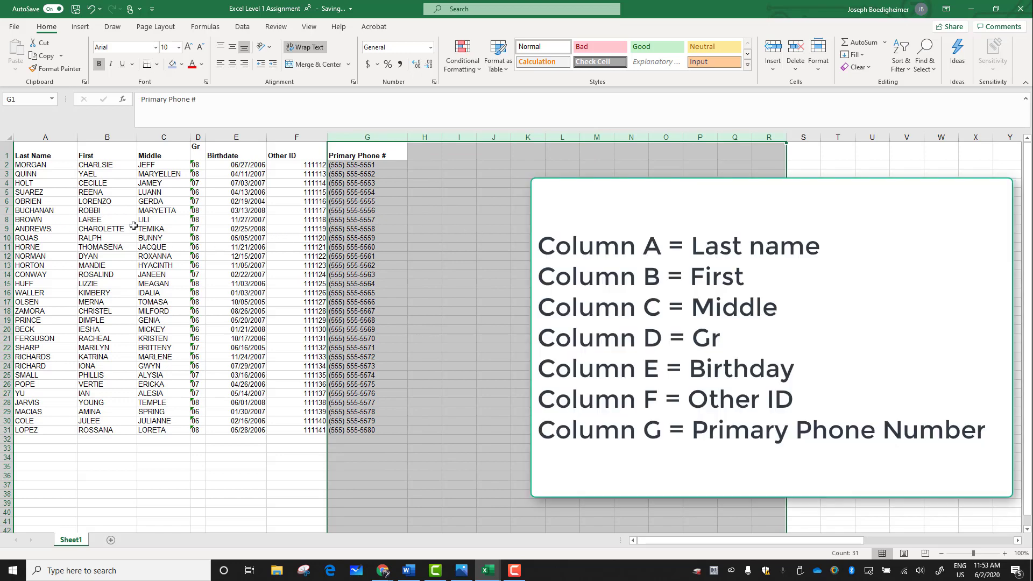
Step: Preview the sheet's printout to check how the remaining columns fit on the page, and return to the worksheet
left_click(263, 228)
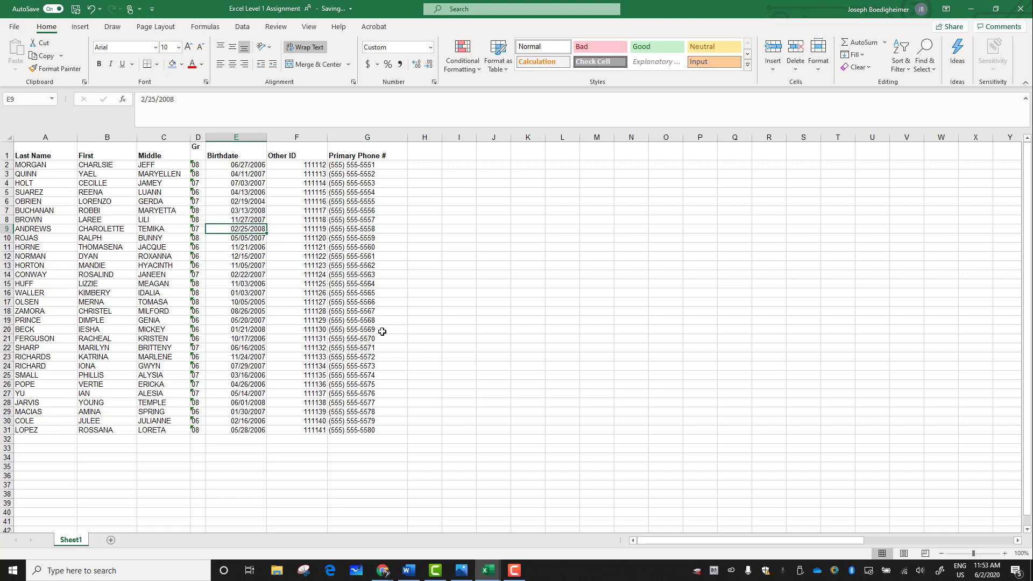
left_click(437, 419)
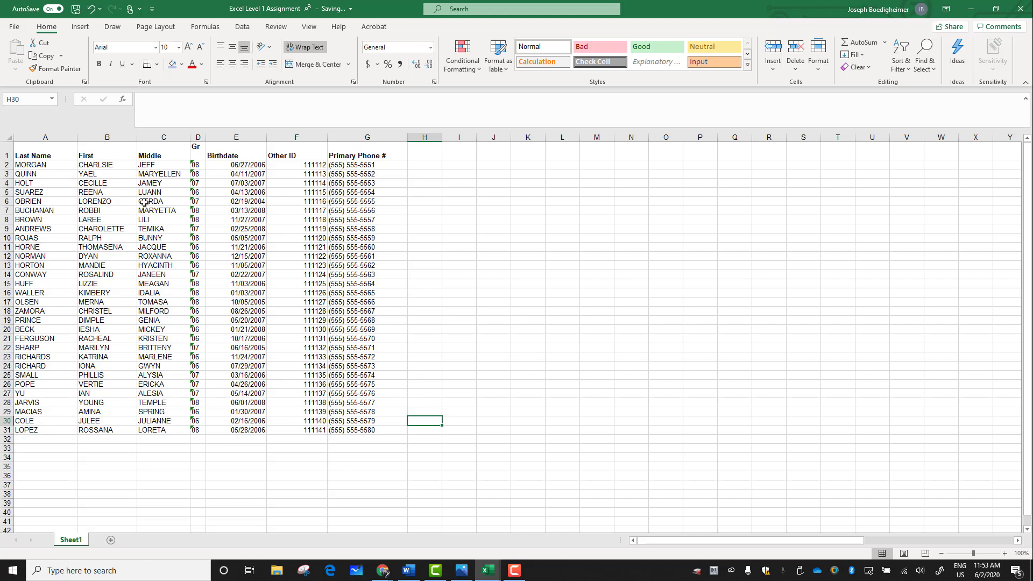
left_click(14, 27)
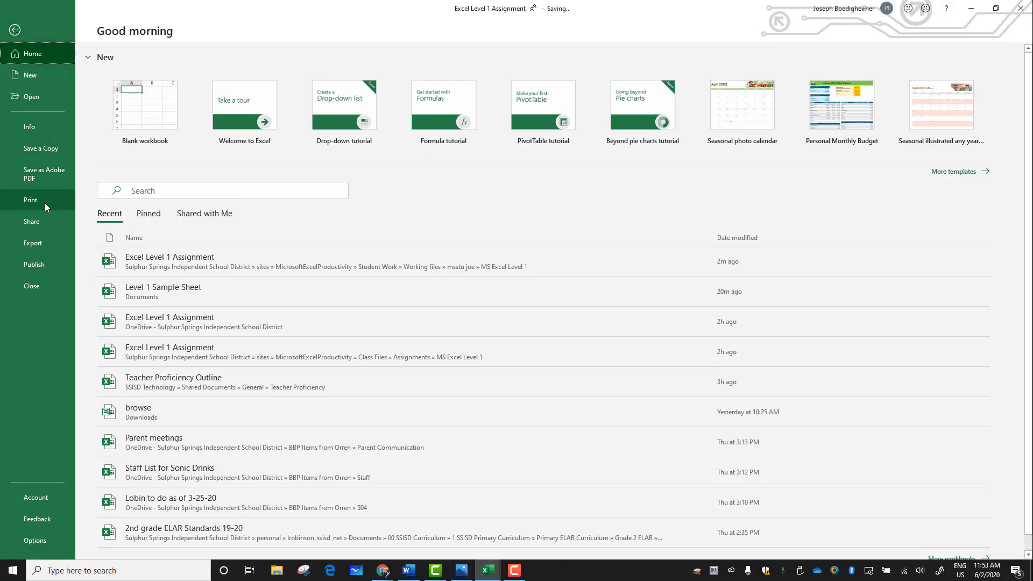
left_click(47, 204)
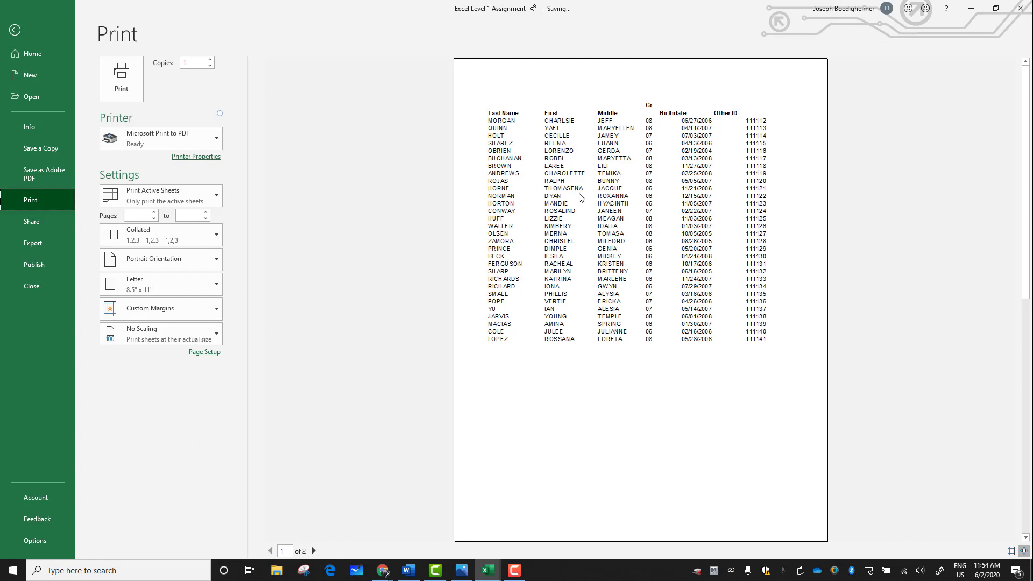
left_click(19, 30)
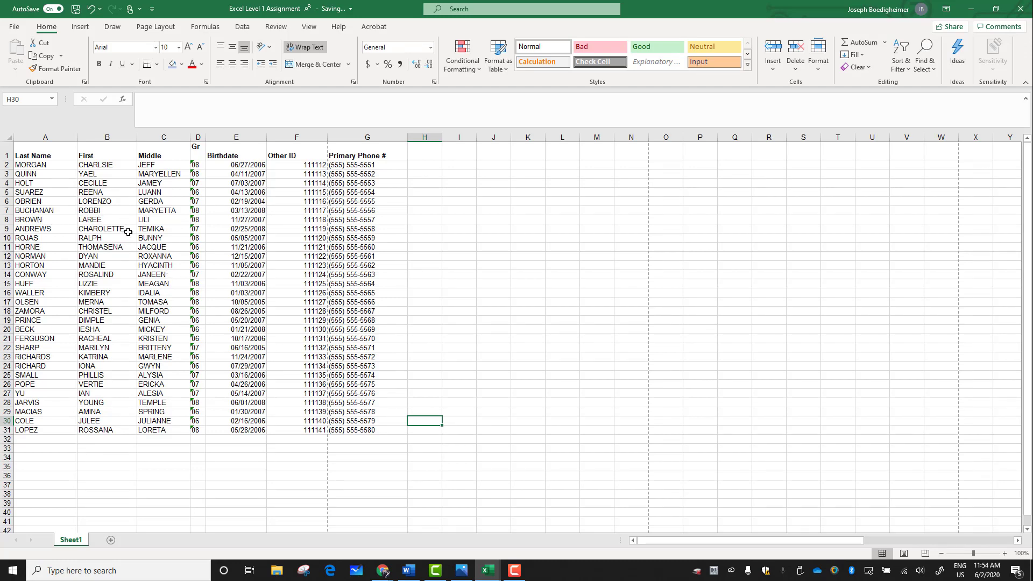
Step: Insert two blank columns between the Middle and Gr columns
right_click(198, 136)
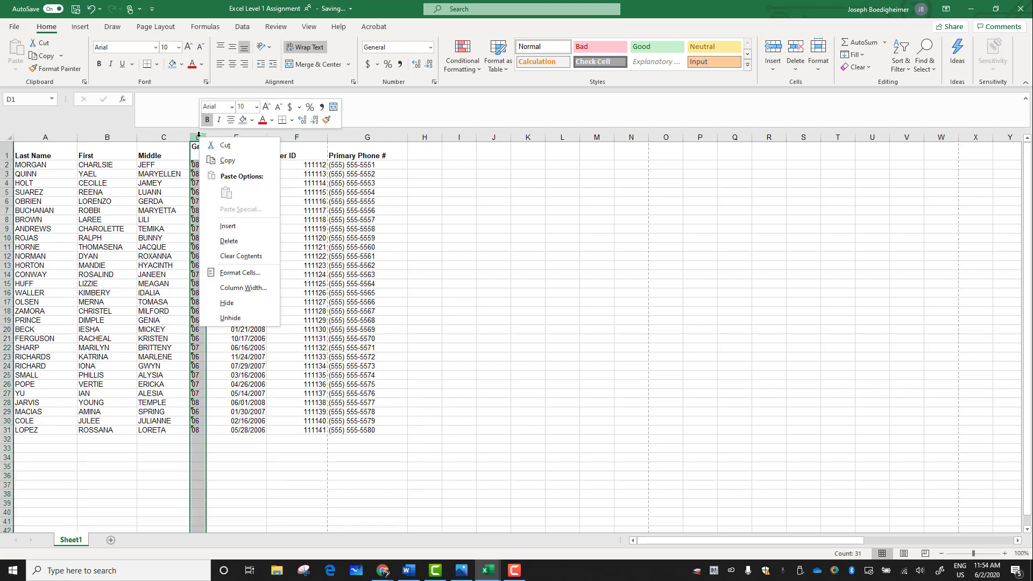
left_click(221, 227)
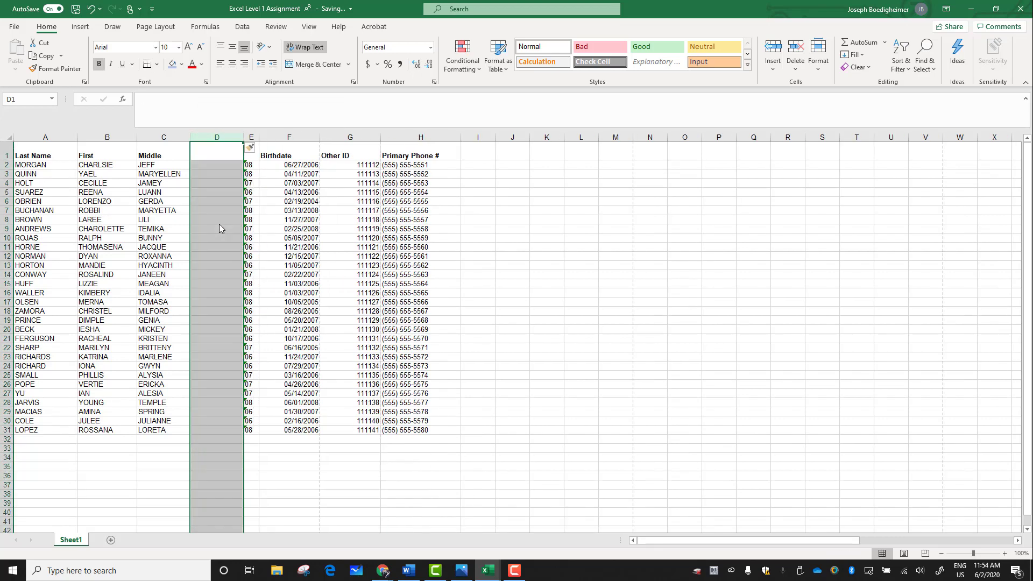
left_click(218, 202)
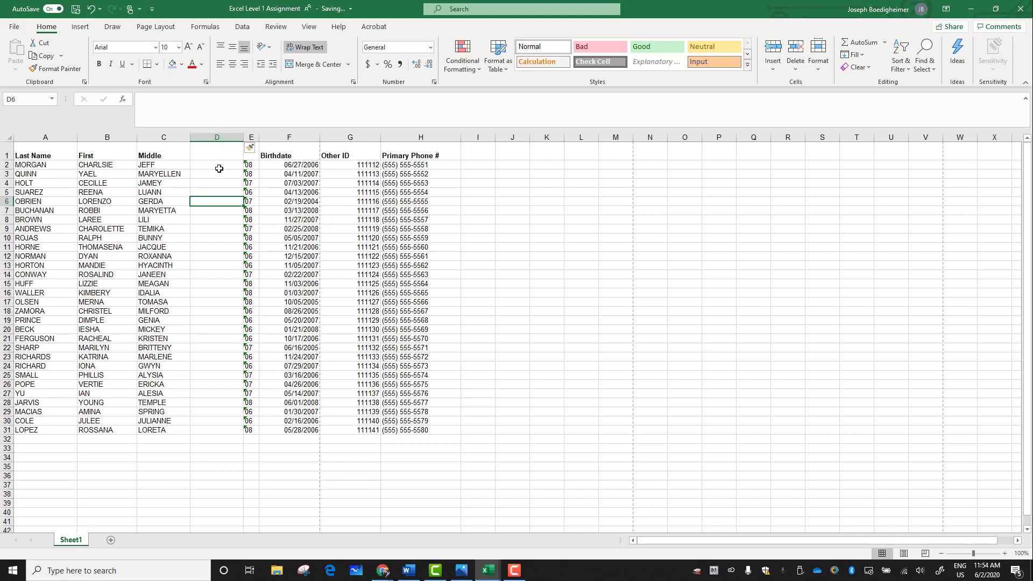
right_click(223, 136)
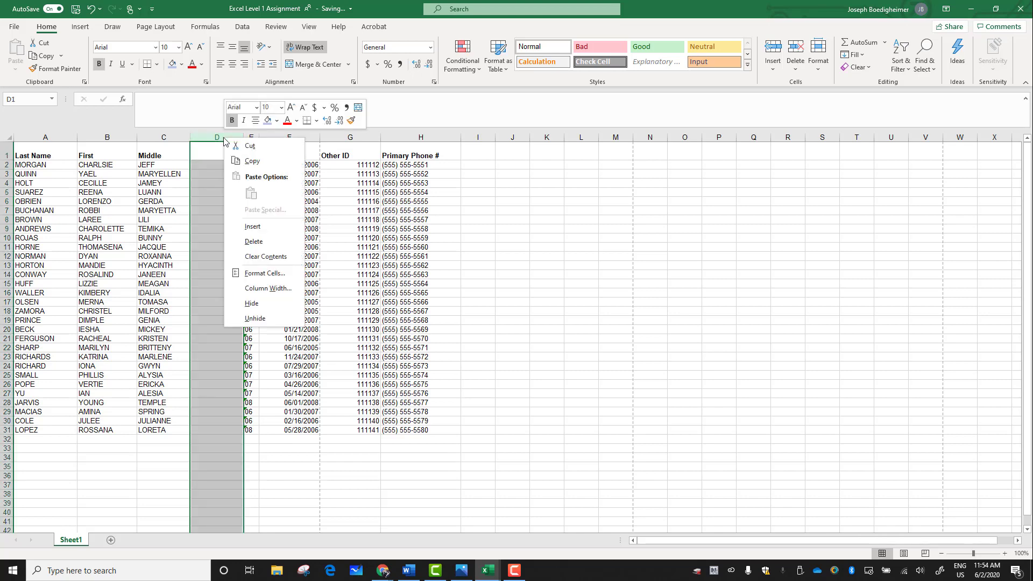
left_click(238, 226)
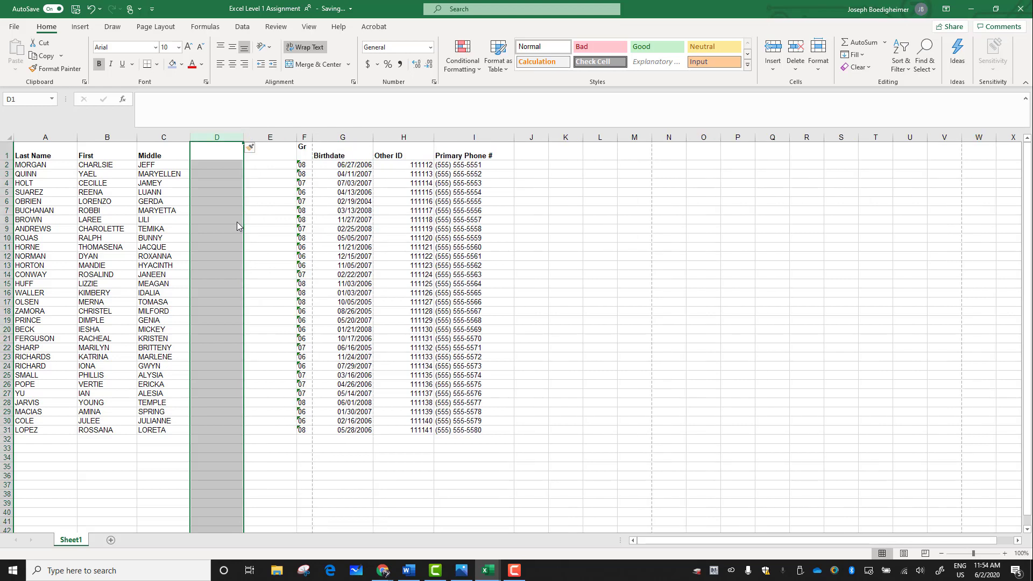
left_click(259, 136)
left_click_drag(259, 137, 230, 135)
Step: Enter the formula =A2&", "&B2&C2 in cell D2 to combine the last, first and middle names
left_click(210, 167)
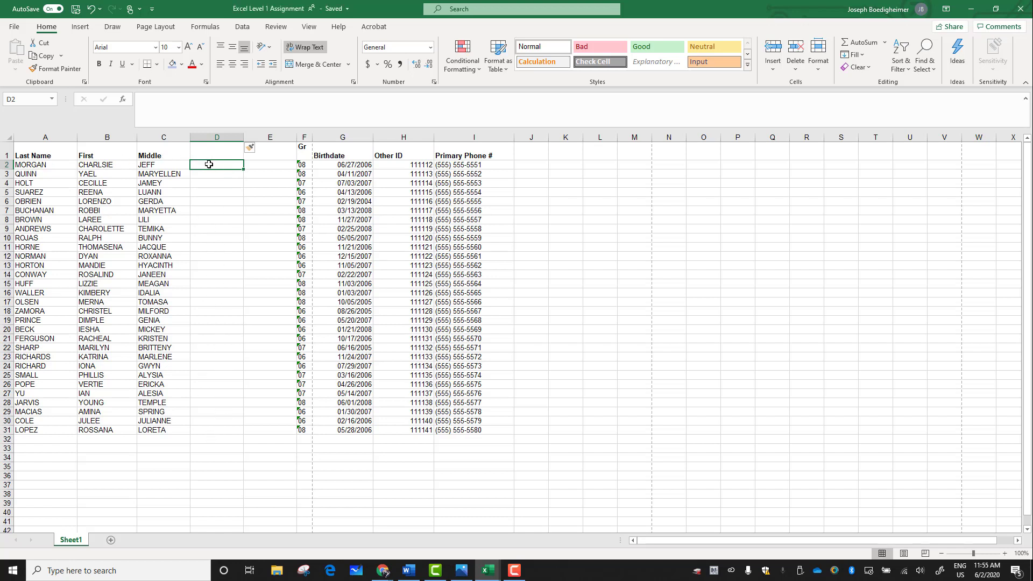
left_click(207, 109)
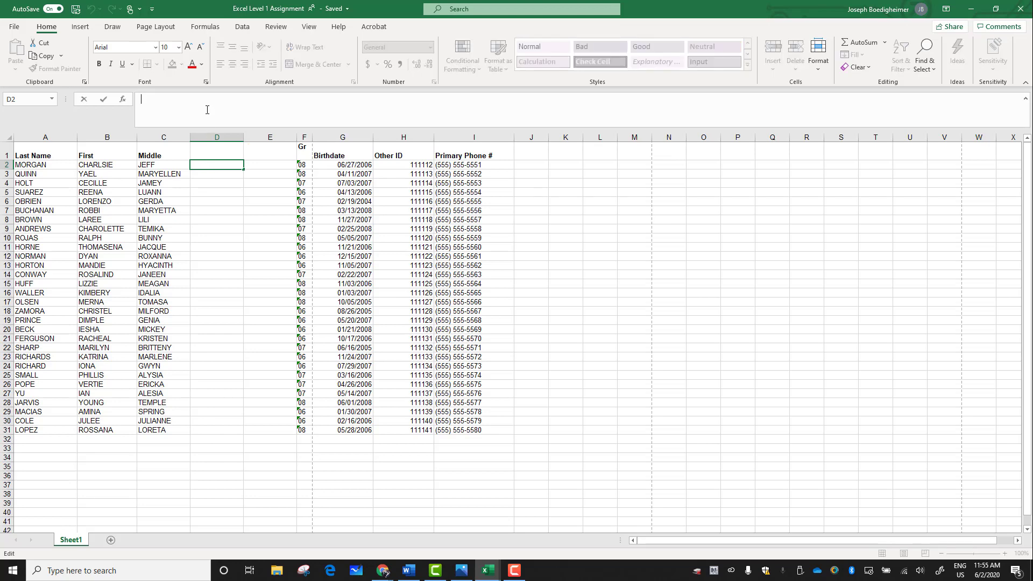
type("=")
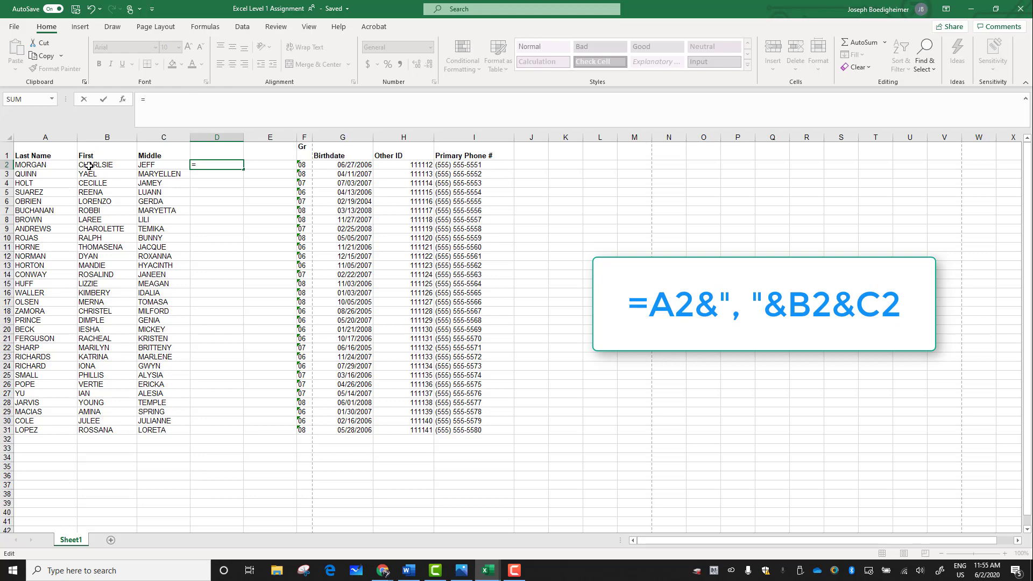
left_click(34, 165)
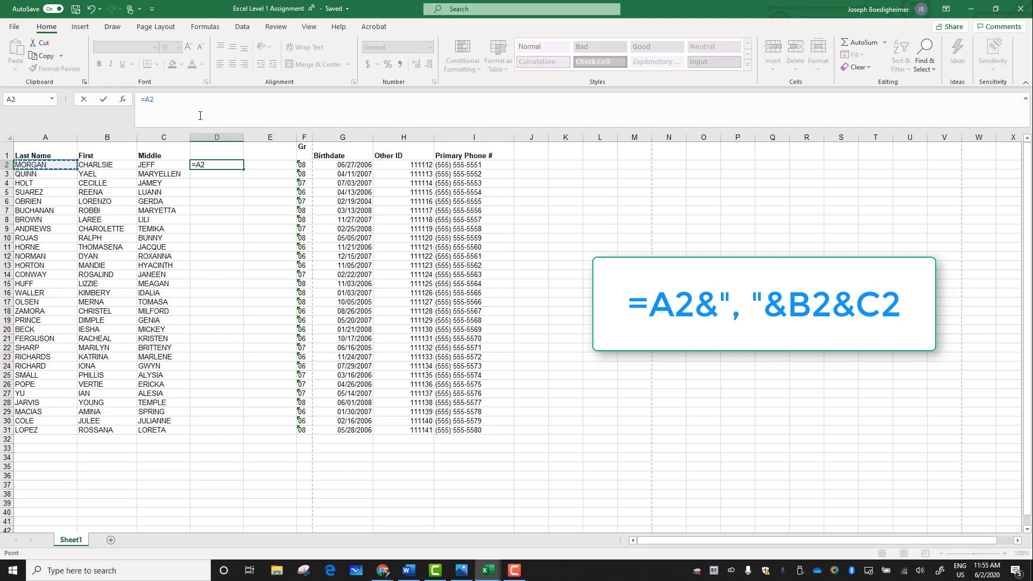
type("&\", \"&")
left_click(132, 165)
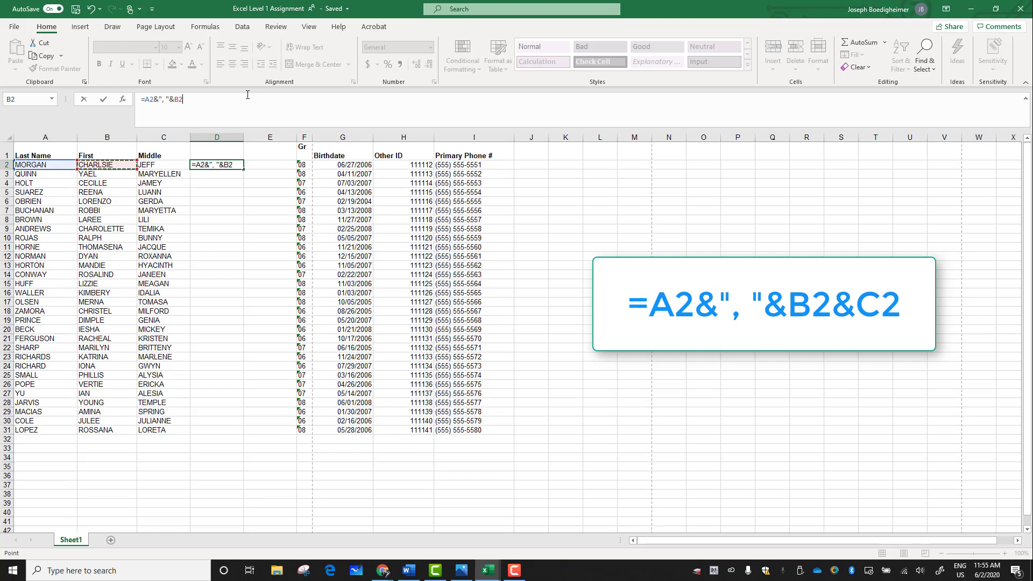
type("&")
left_click(176, 165)
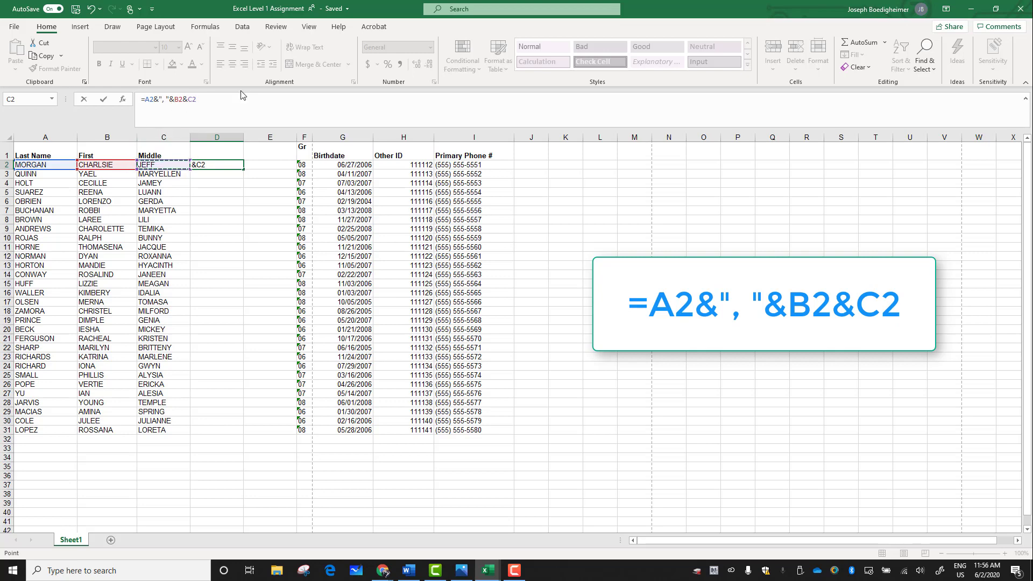
key("Return")
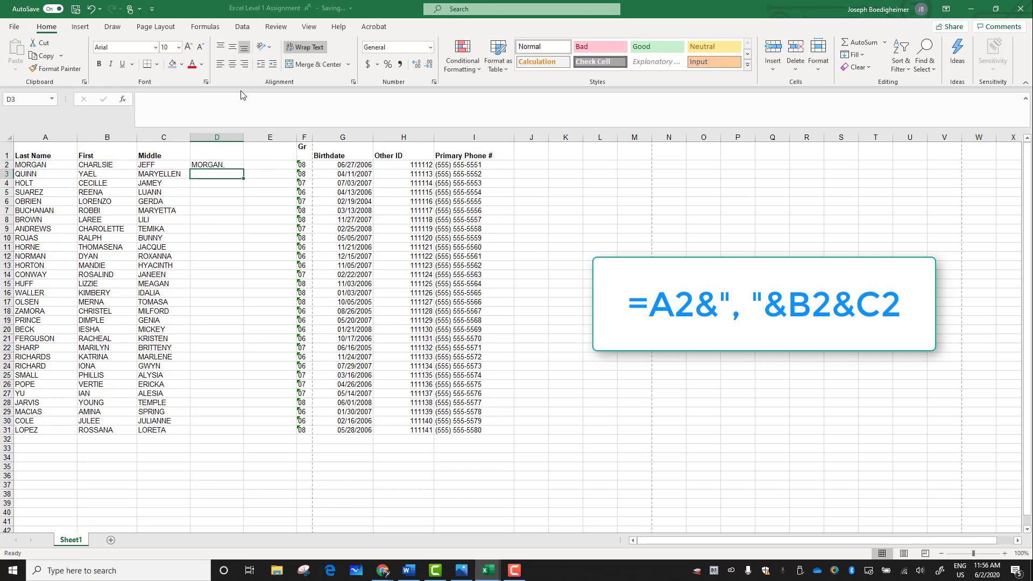
Step: Widen column D to fit the full combined name and fill the D2 formula down to row 31
left_click_drag(243, 137, 304, 139)
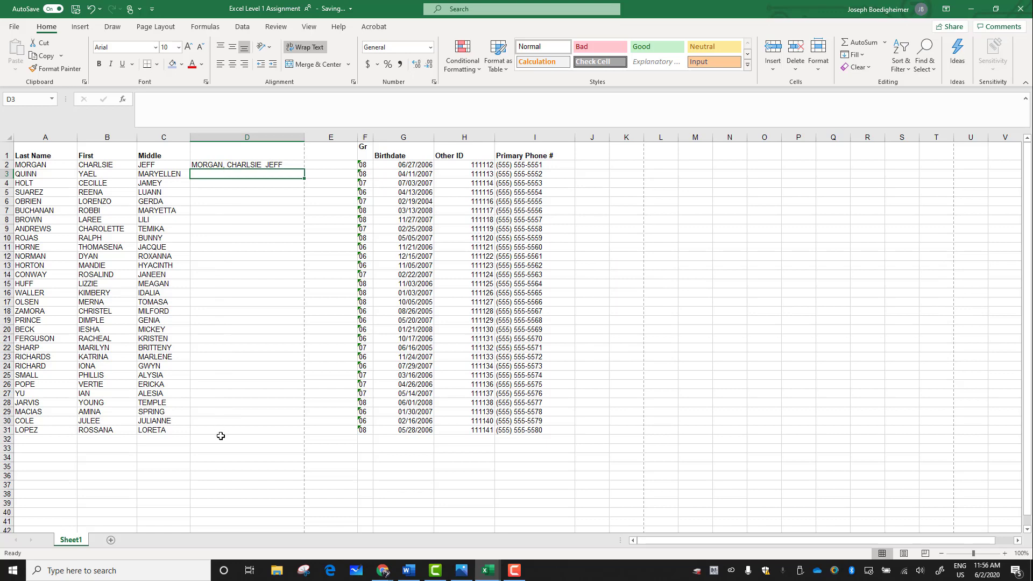
left_click(233, 164)
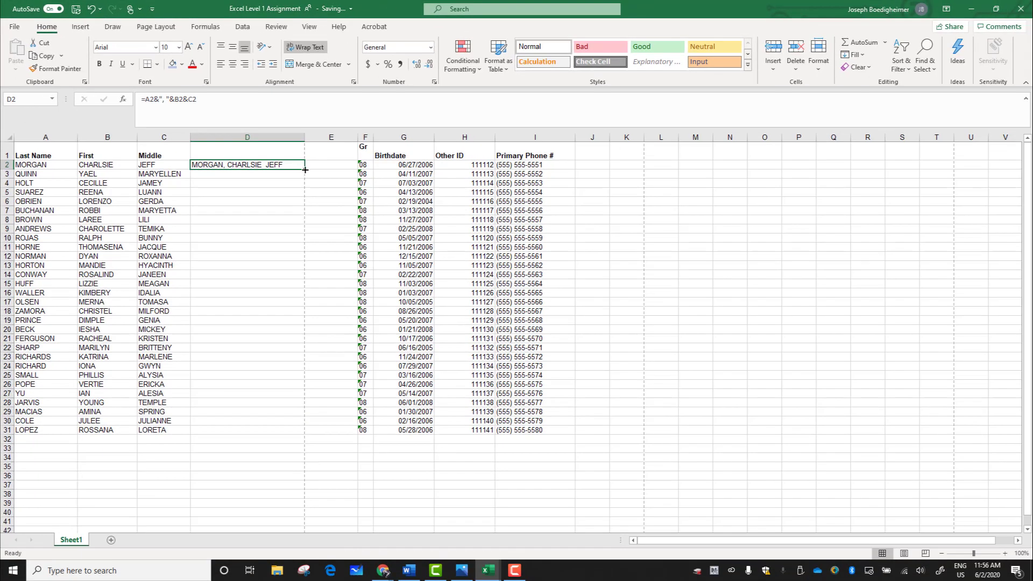
double_click(305, 170)
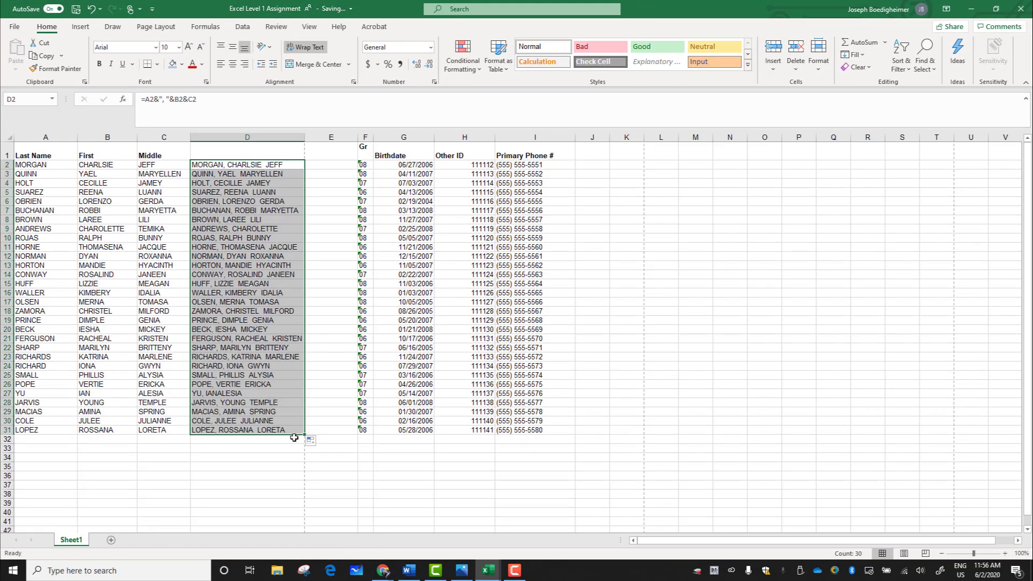
mouse_move(304, 434)
left_mouse_down()
mouse_move(299, 181)
mouse_move(302, 435)
left_mouse_up()
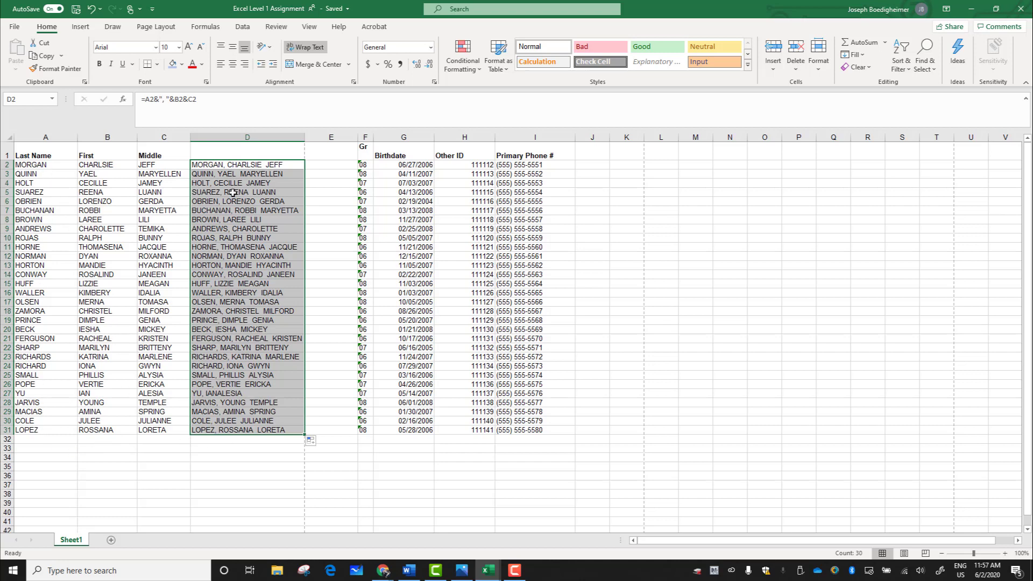
Step: Examine the filled formulas in several cells of column D, from D2 to D9, to check their row references
left_click(275, 471)
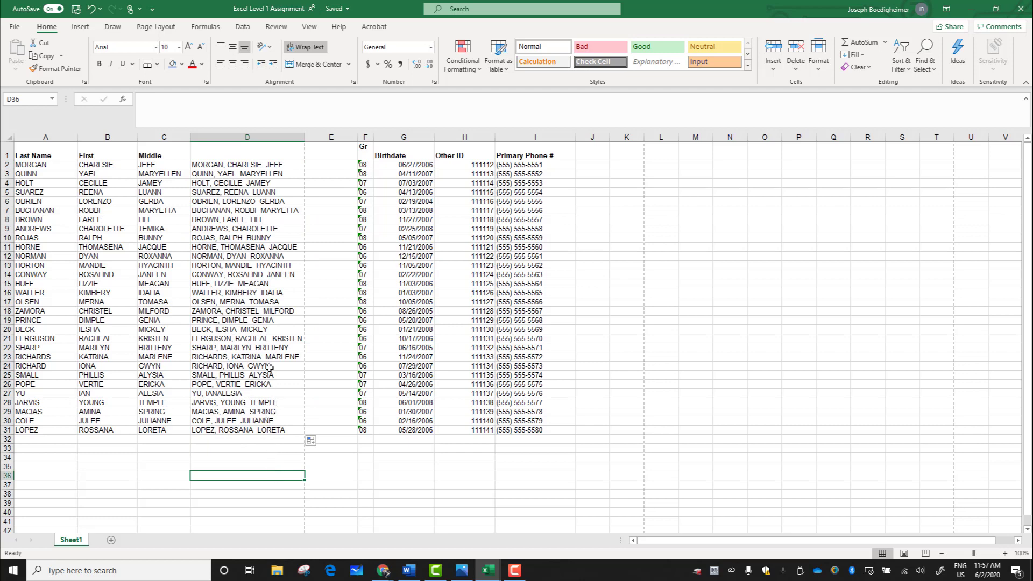
key("ctrl+Up")
key("ctrl+Up")
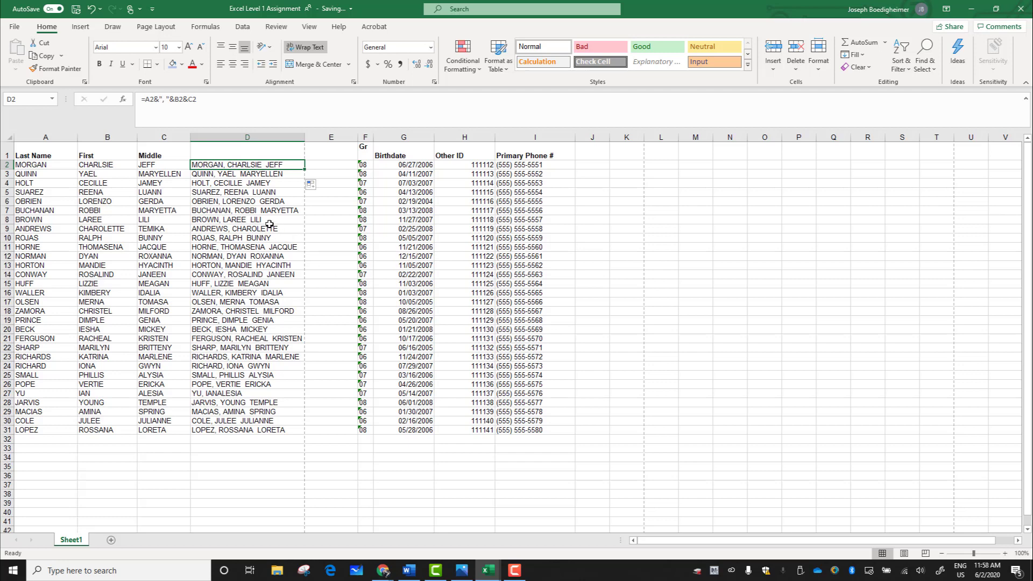
left_click(238, 182)
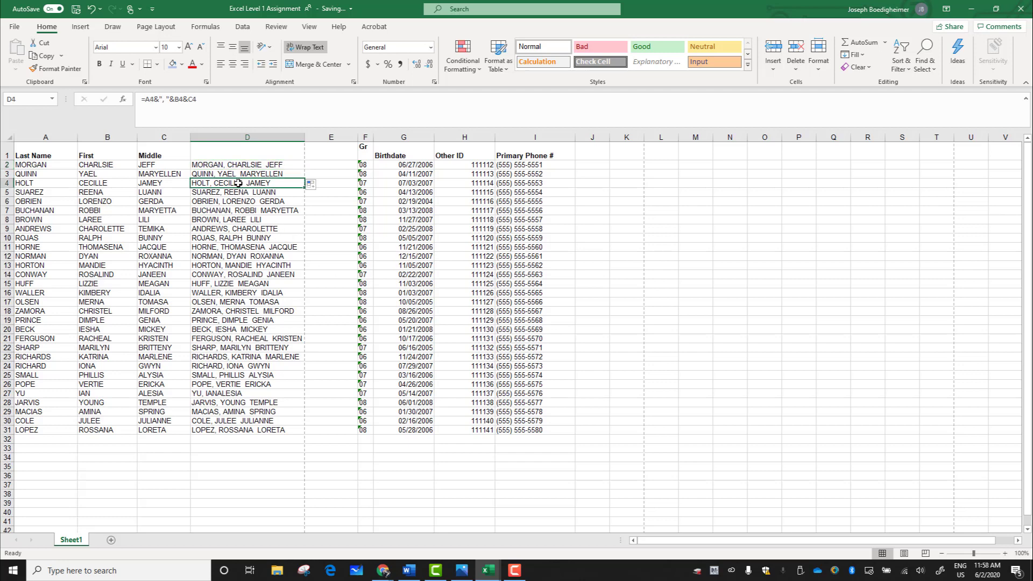
left_click(234, 201)
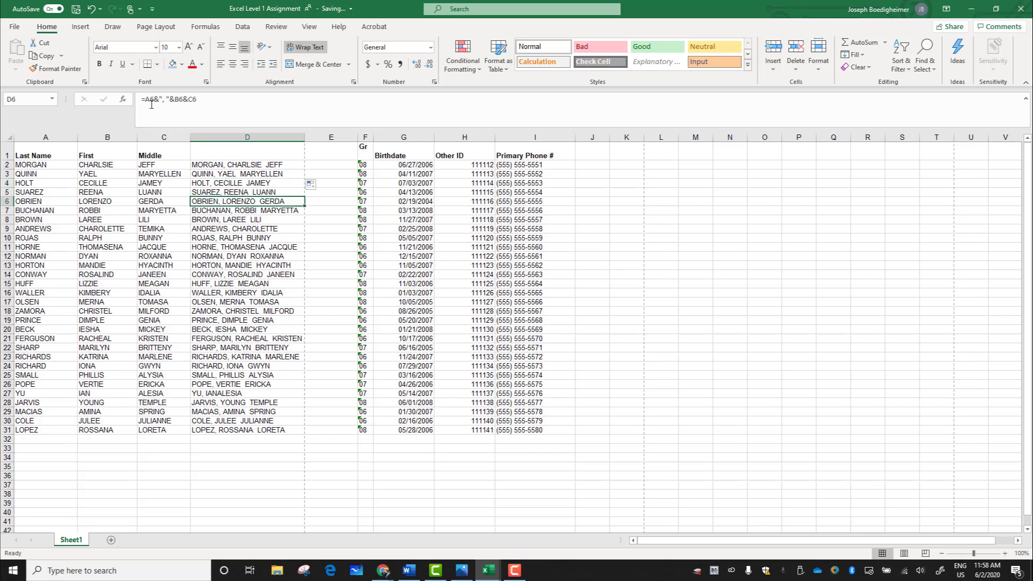
left_click(235, 211)
left_click(237, 220)
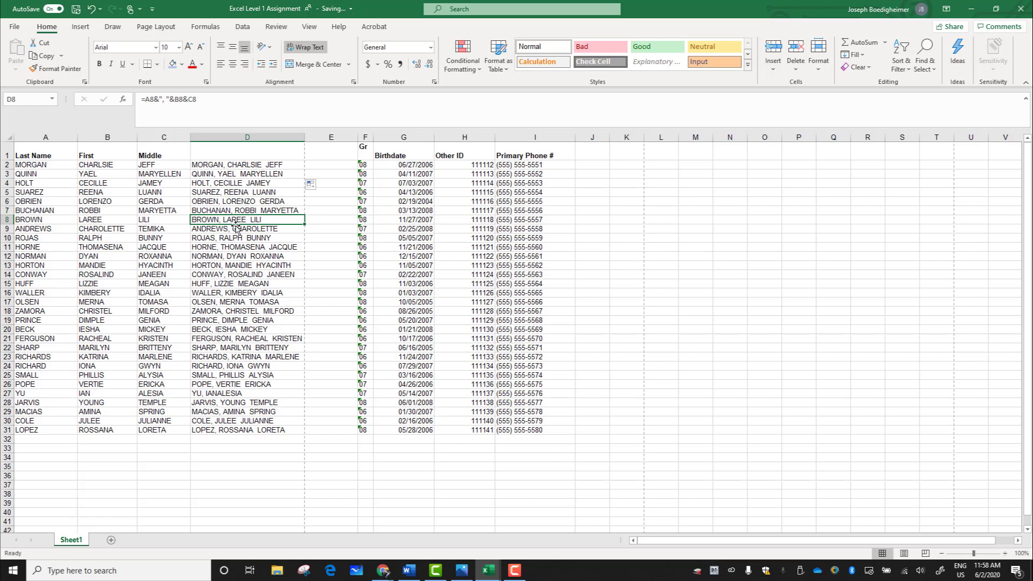
left_click(235, 229)
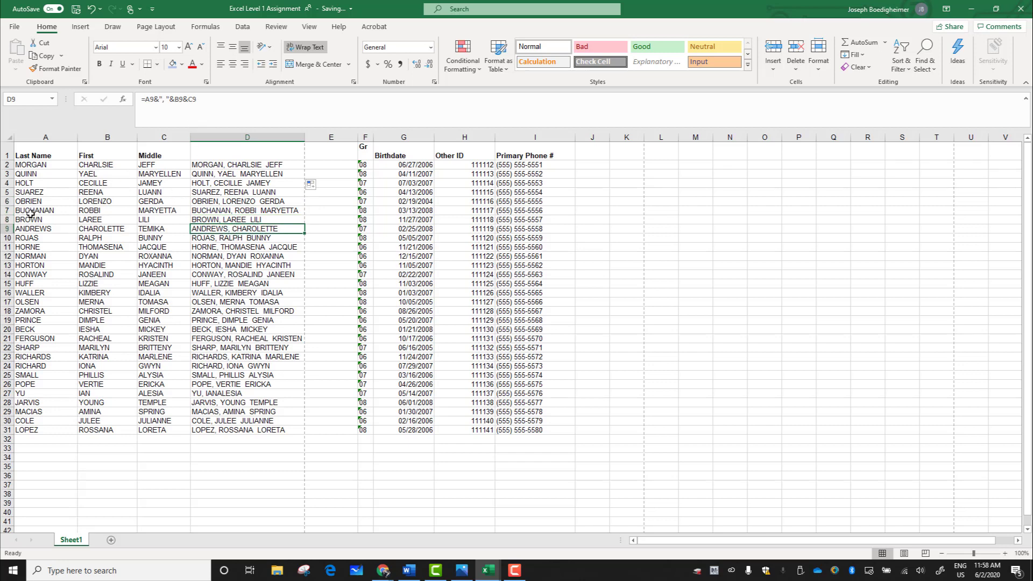
Step: Remove the final letter of the last name in A4 to test the linked name in D4, and restore that letter
left_click(37, 183)
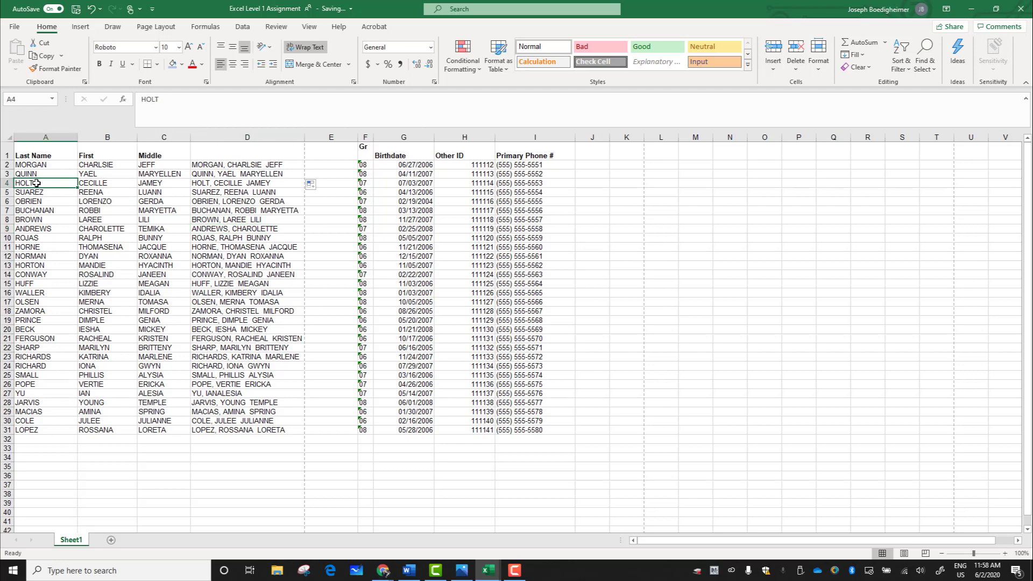
double_click(37, 183)
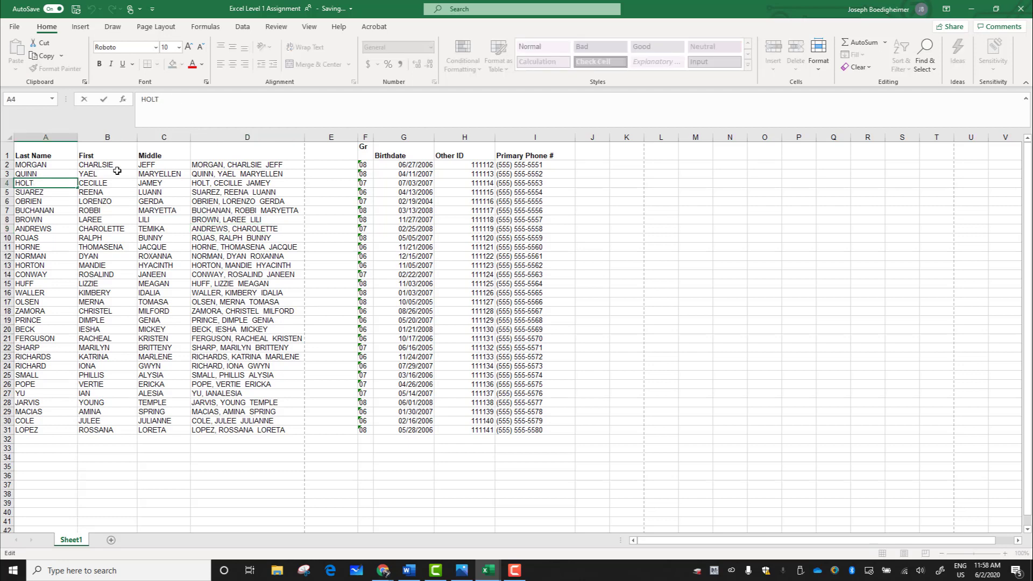
key("BackSpace")
left_click(93, 188)
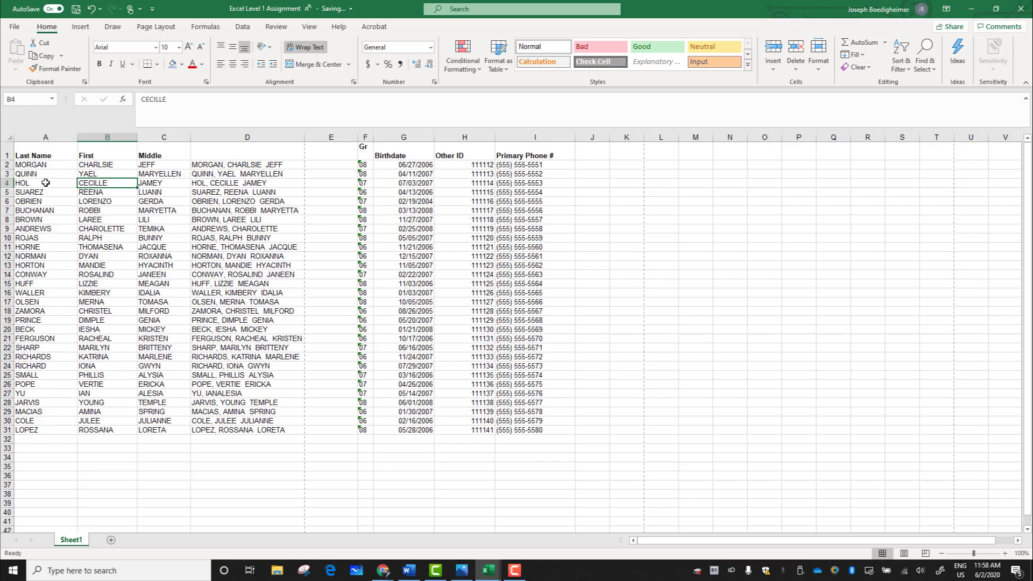
left_click(46, 183)
double_click(46, 183)
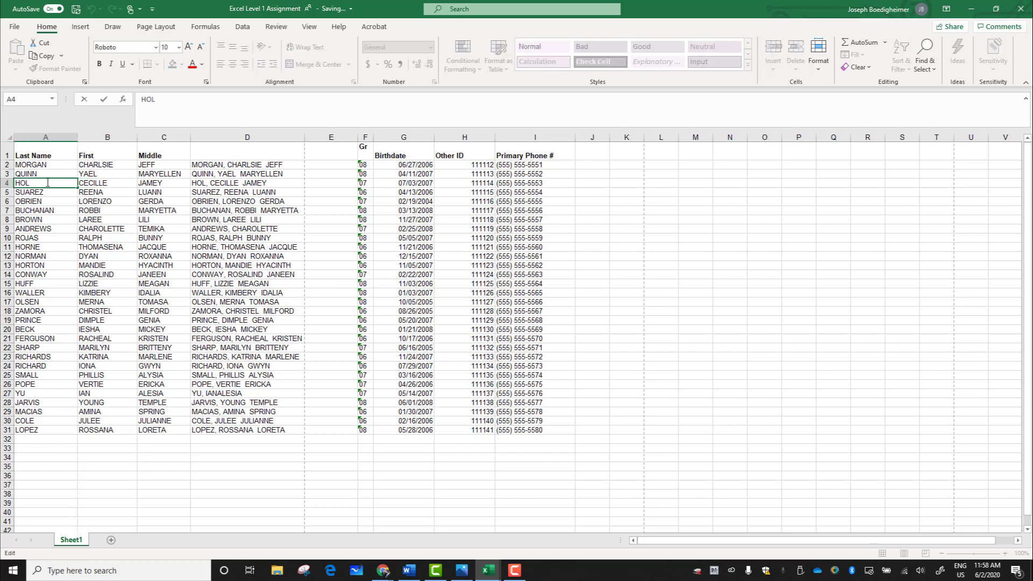
type("T")
left_click(249, 258)
Step: Copy the combined names in column D into column E as values only, and compare the contents of E2 with D2
left_click(272, 136)
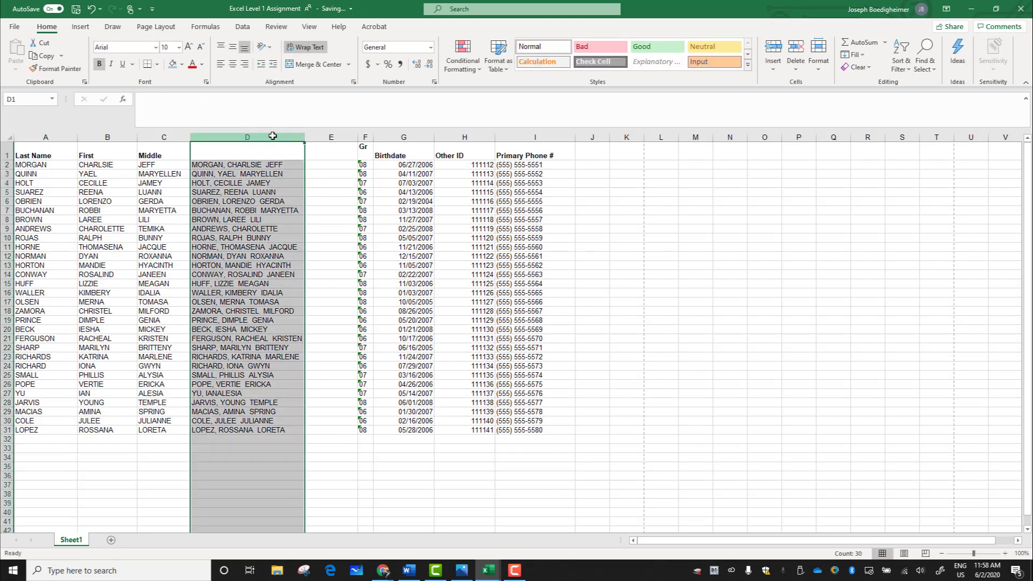
right_click(273, 136)
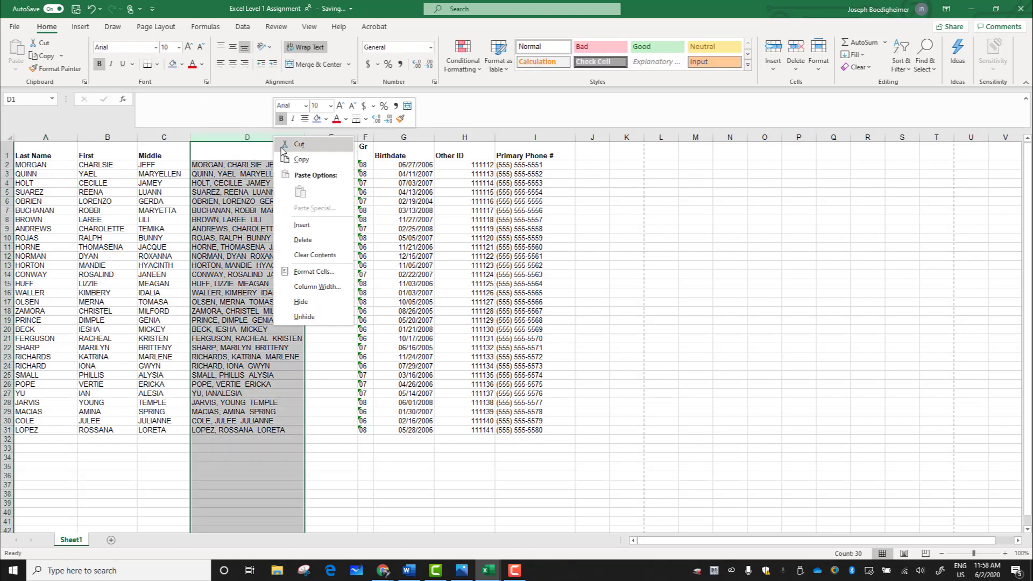
left_click(299, 159)
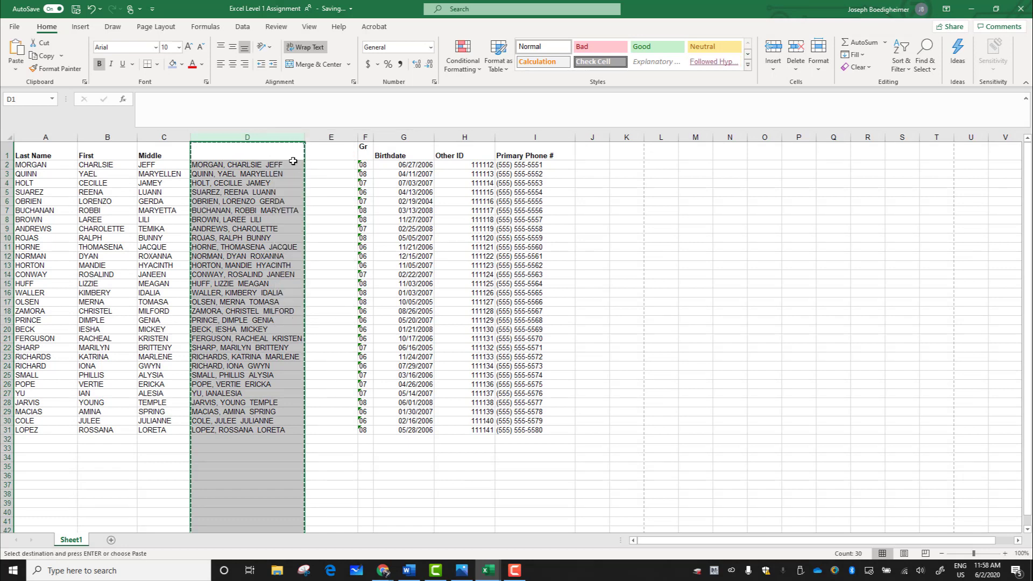
left_click(331, 137)
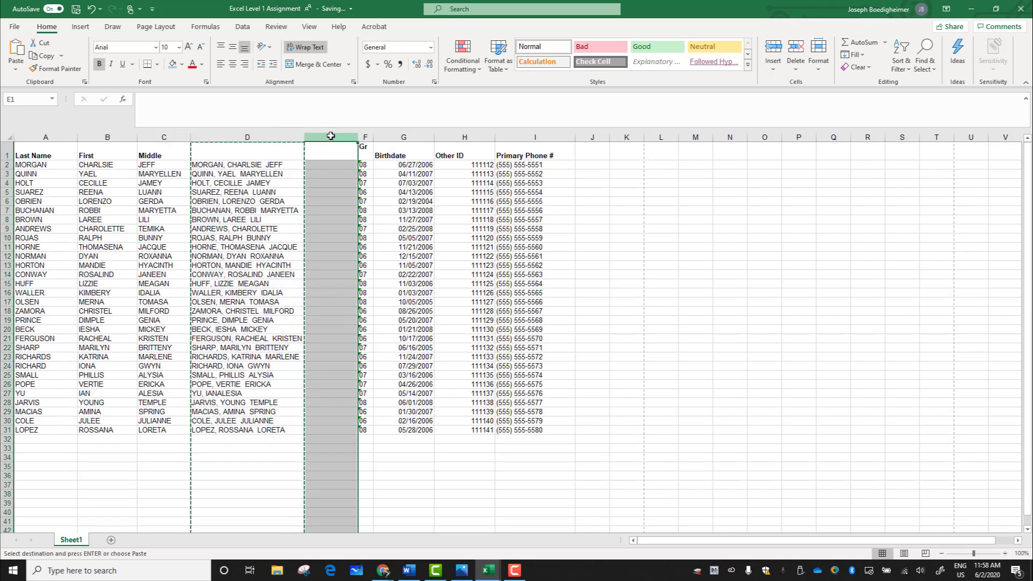
right_click(331, 136)
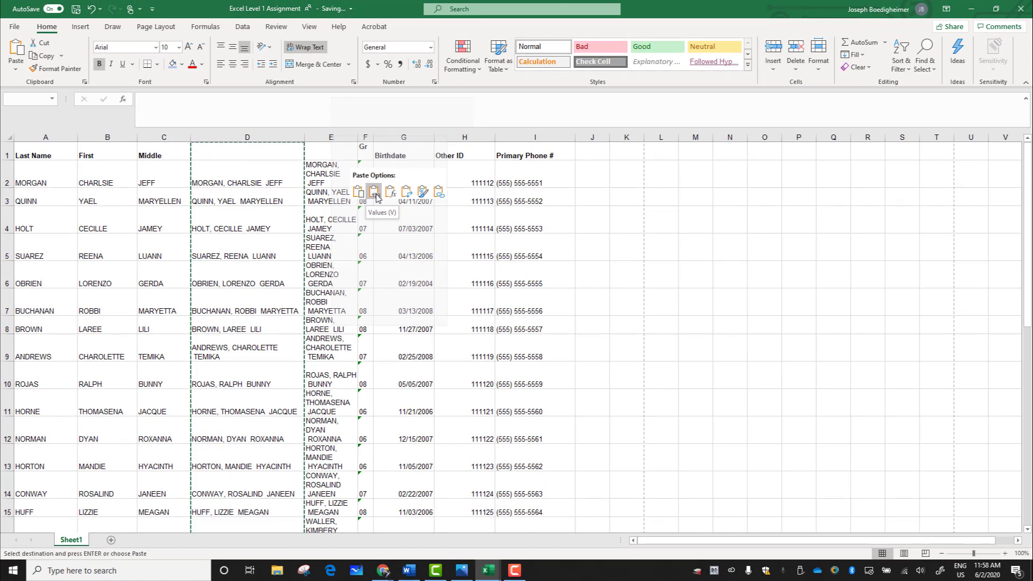
left_click(374, 193)
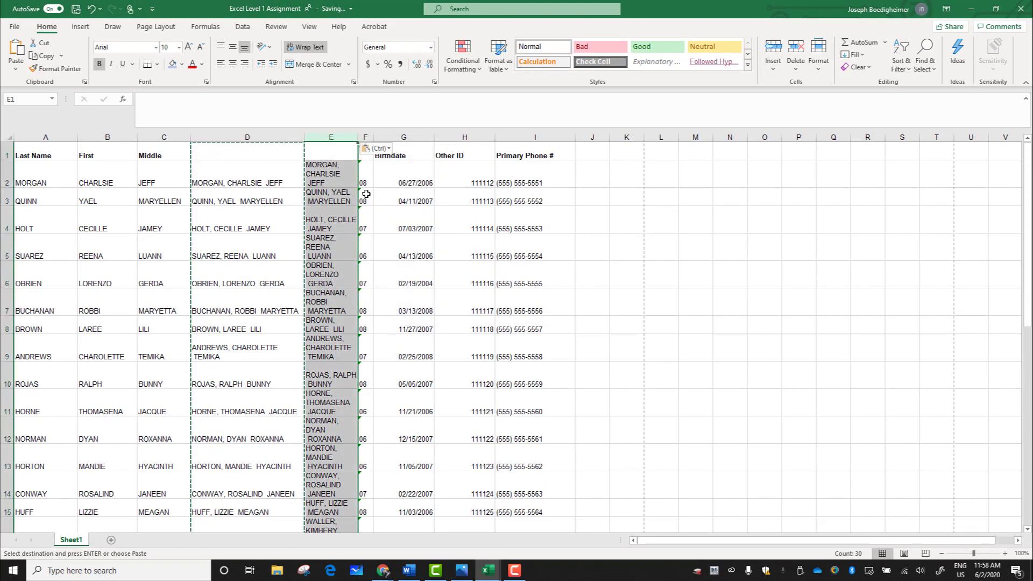
left_click(342, 222)
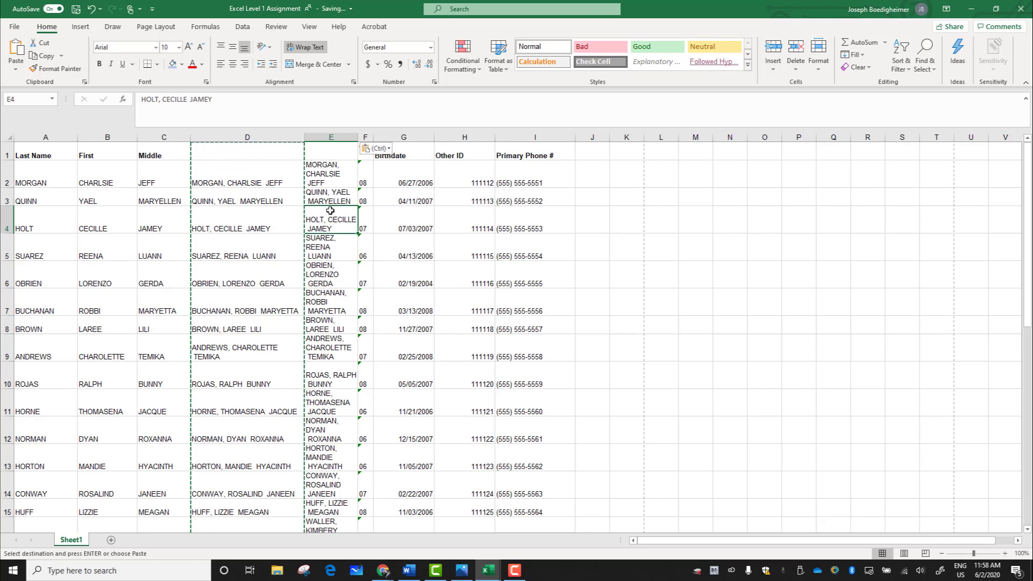
left_click(331, 178)
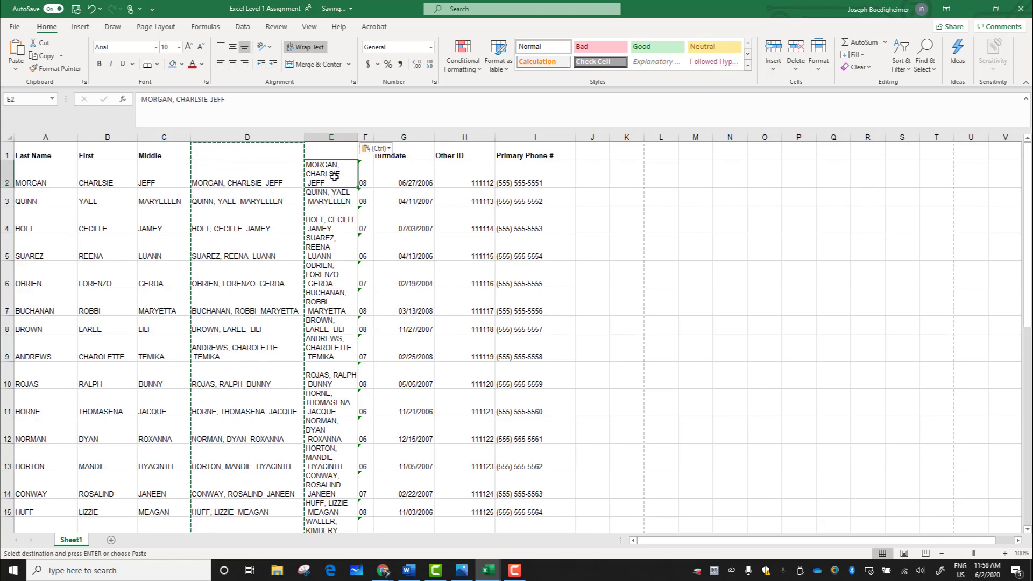
left_click(296, 178)
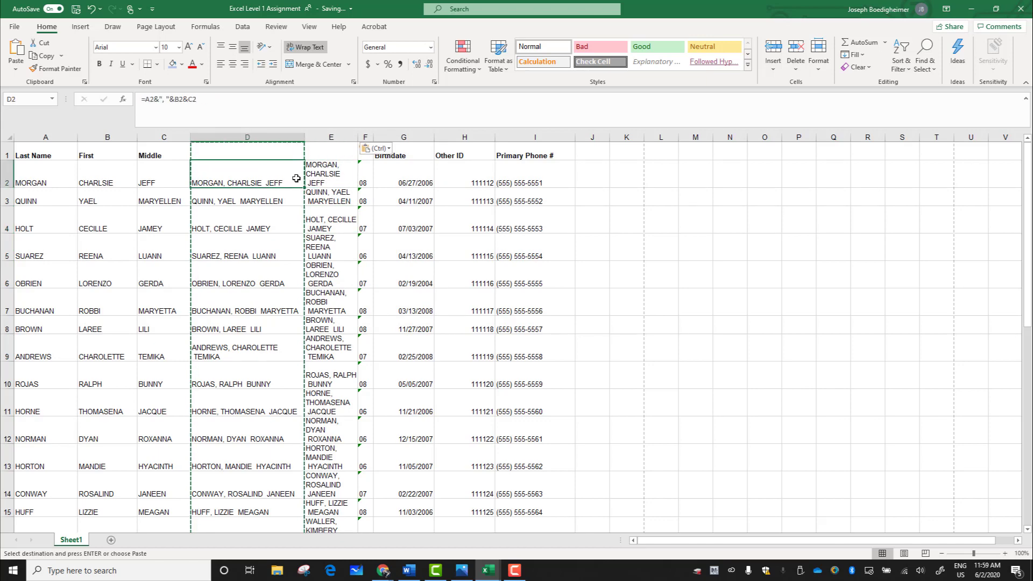
left_click(321, 177)
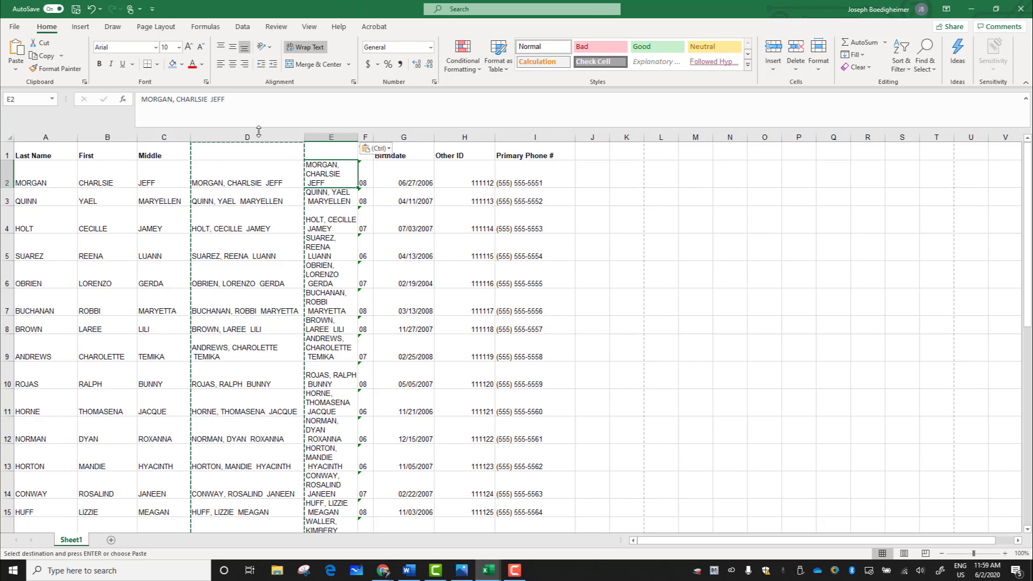
Step: Delete columns A through D, removing the separate name columns and the formula column
left_click_drag(260, 137, 62, 133)
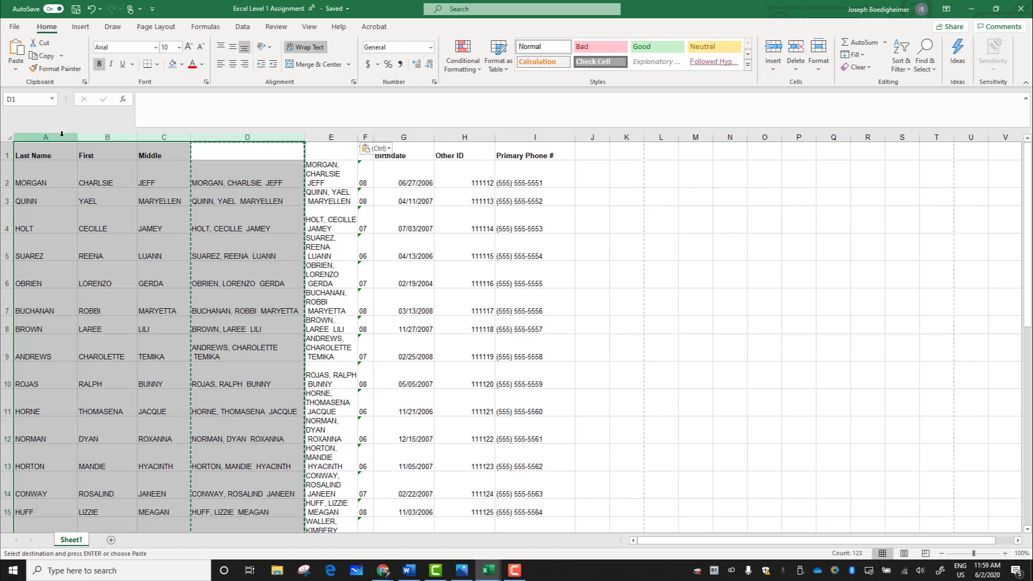
right_click(61, 133)
left_click(99, 243)
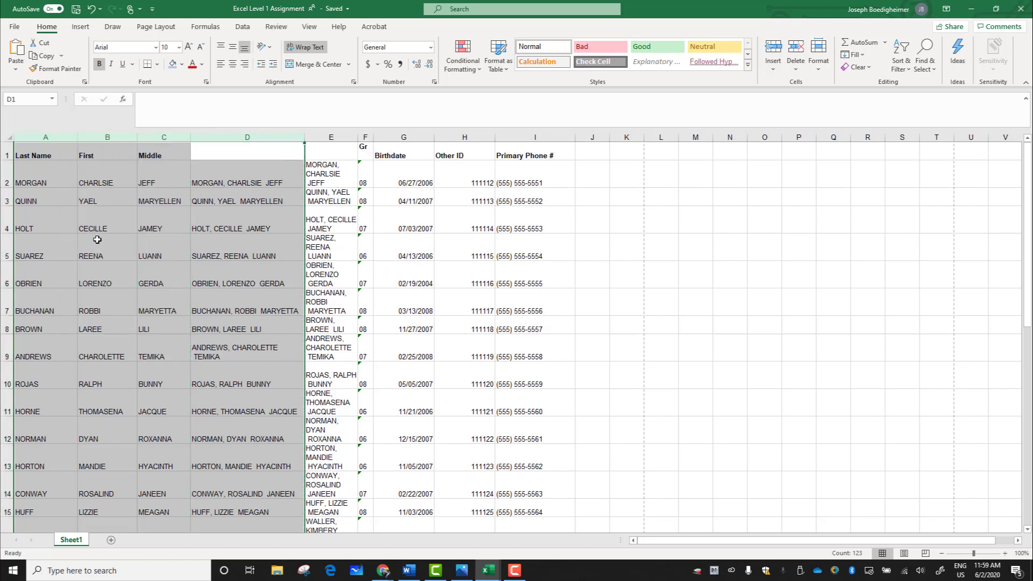
left_click(43, 174)
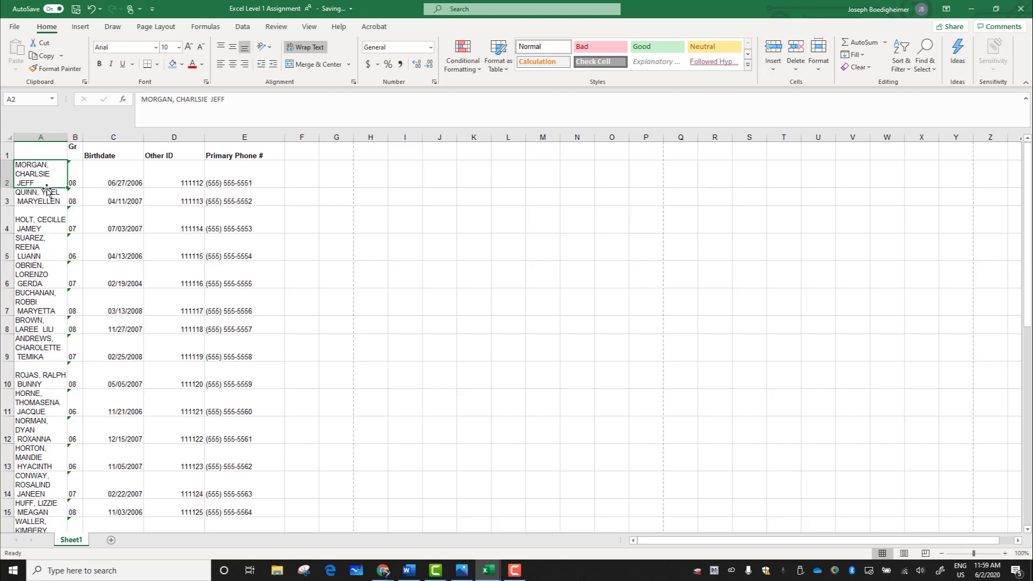
Step: Enter the header "Student Names" in cell A1
double_click(48, 151)
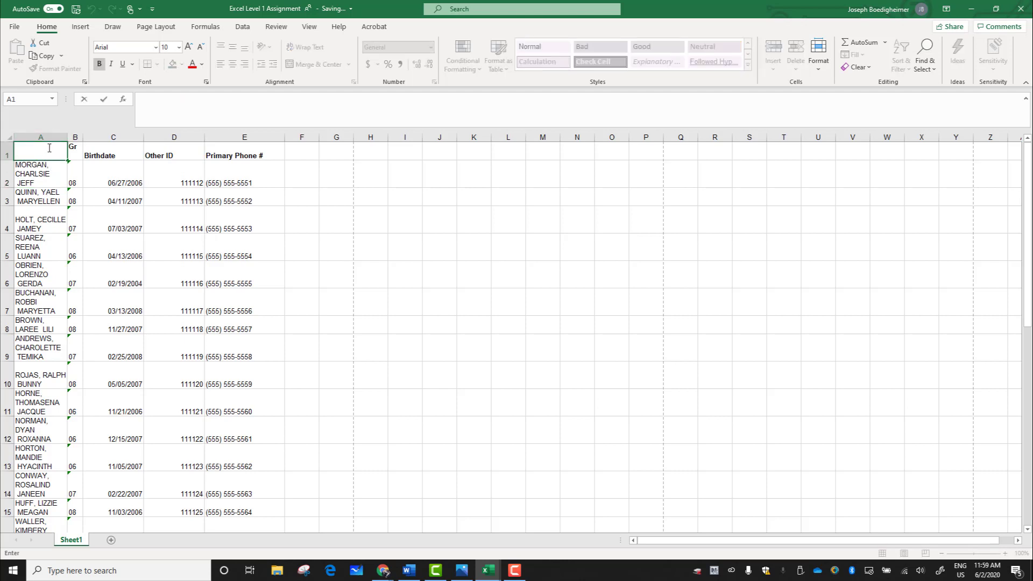
type("Student Namesa")
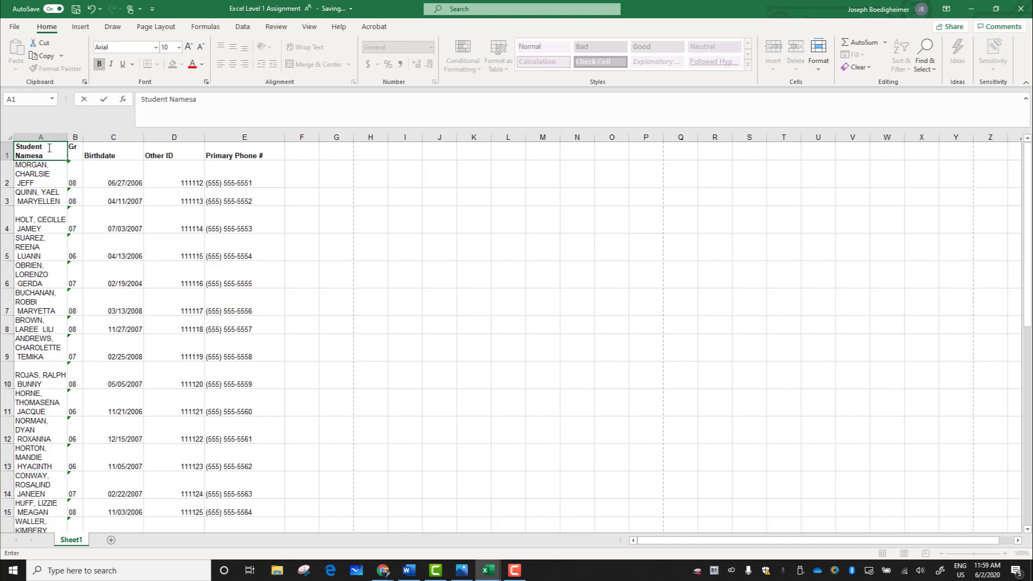
key("BackSpace")
left_click(27, 229)
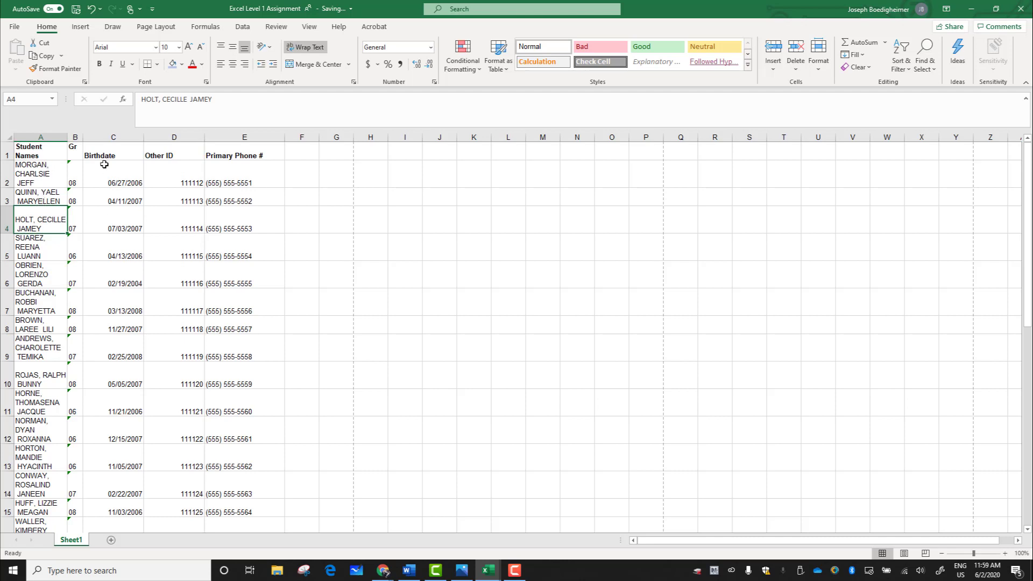
left_click(43, 174)
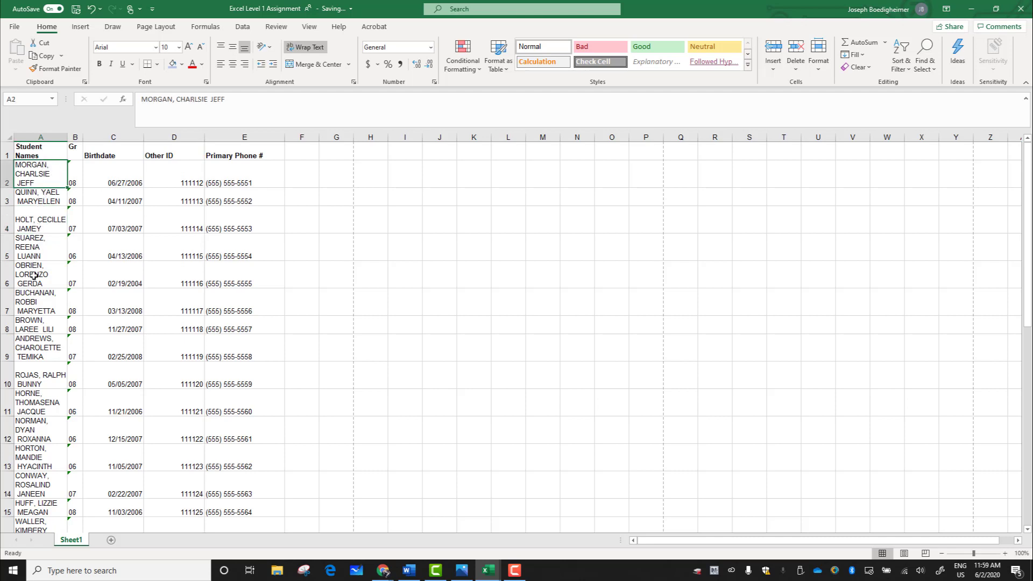
Step: Widen the Student Names column slightly and turn off text wrapping for the whole column
left_click(40, 138)
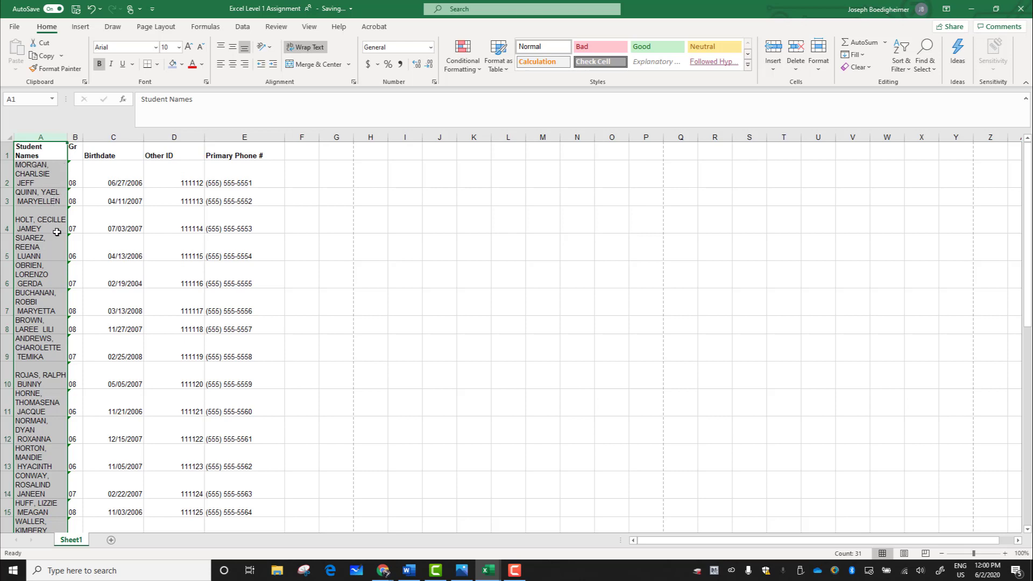
mouse_move(66, 134)
left_mouse_down()
mouse_move(135, 137)
mouse_move(86, 137)
left_mouse_up()
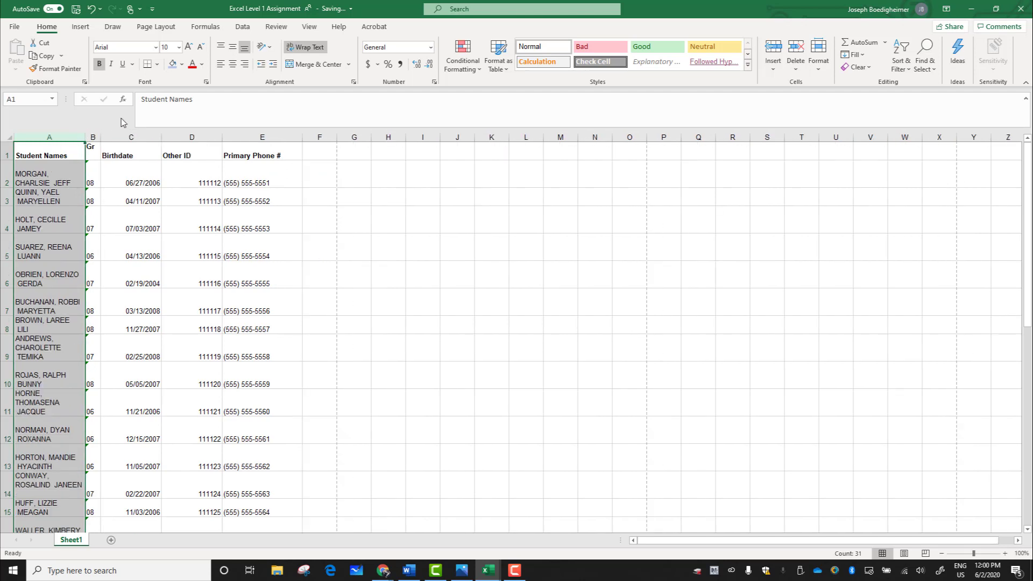
left_click(304, 52)
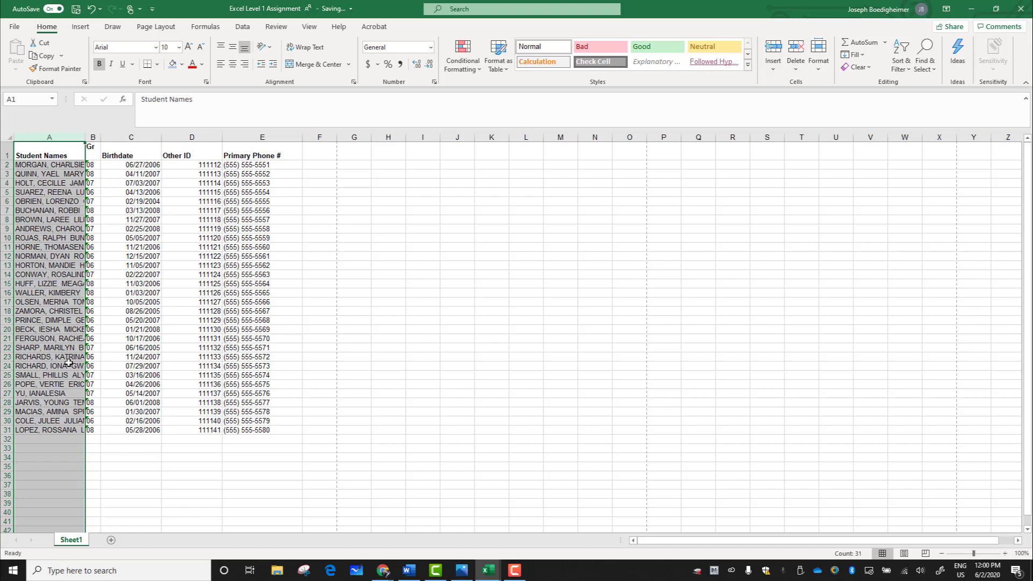
left_click(106, 451)
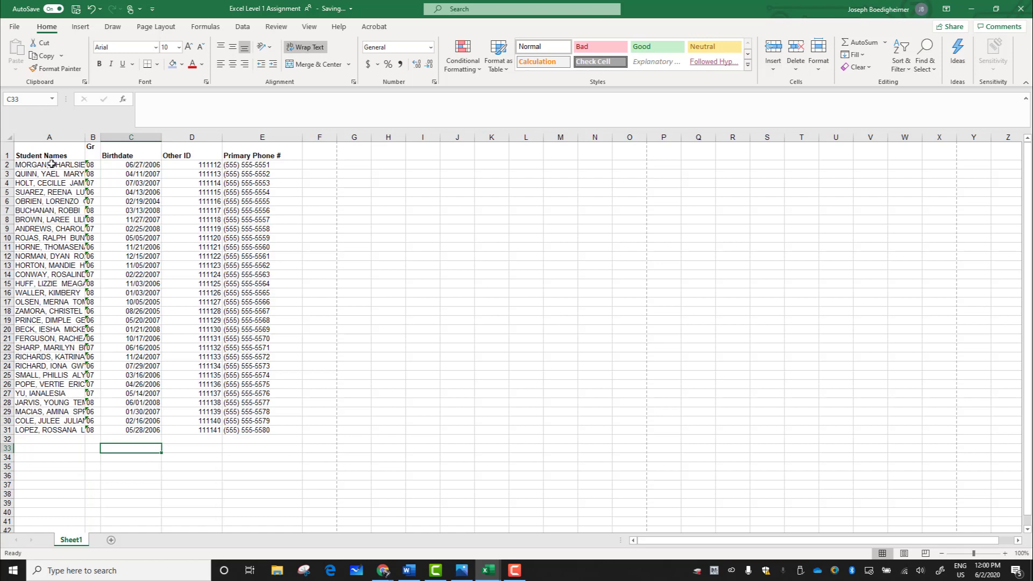
Step: AutoFit the width of the Student Names column to its longest name
left_click(58, 137)
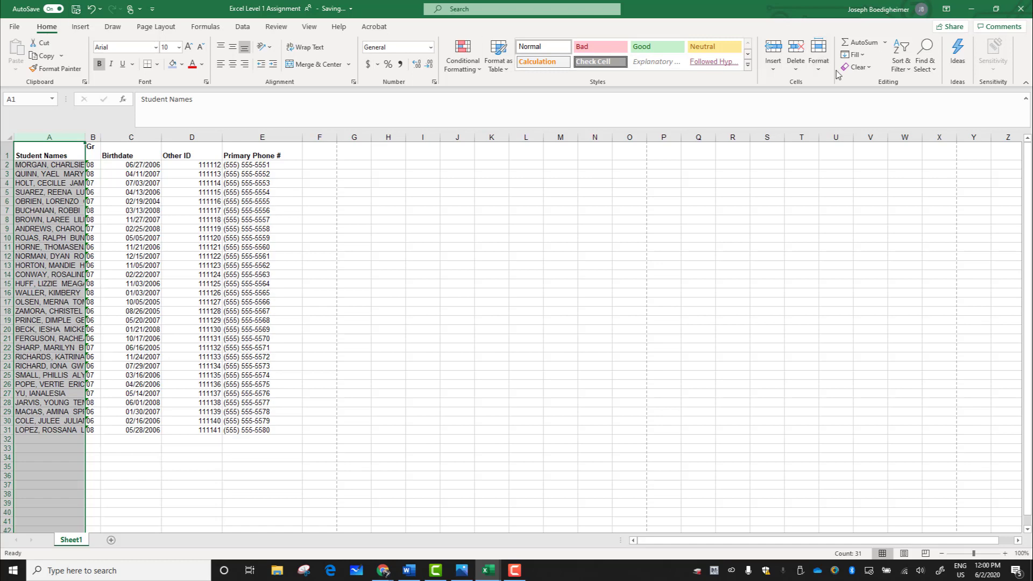
left_click(820, 74)
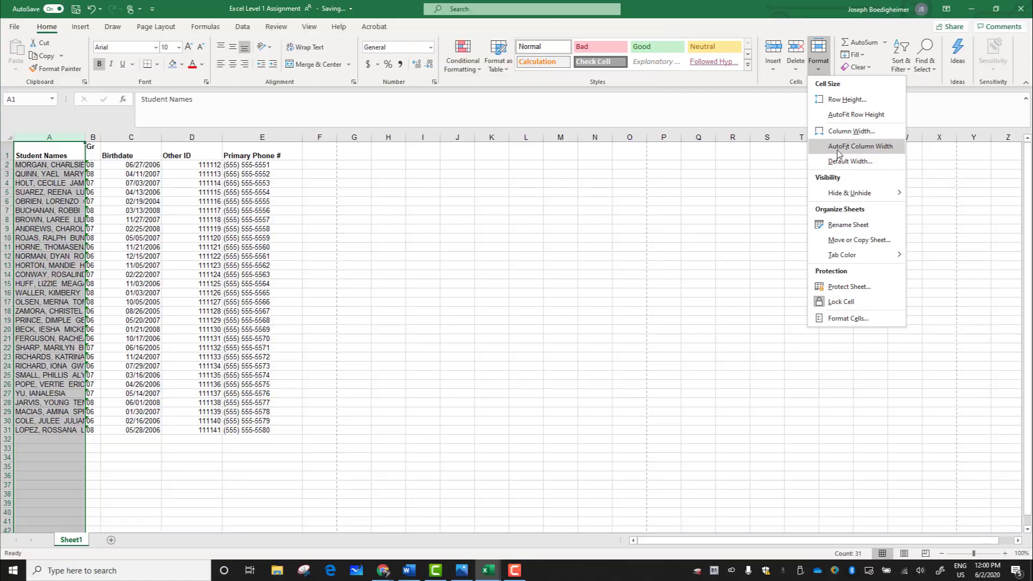
left_click(837, 155)
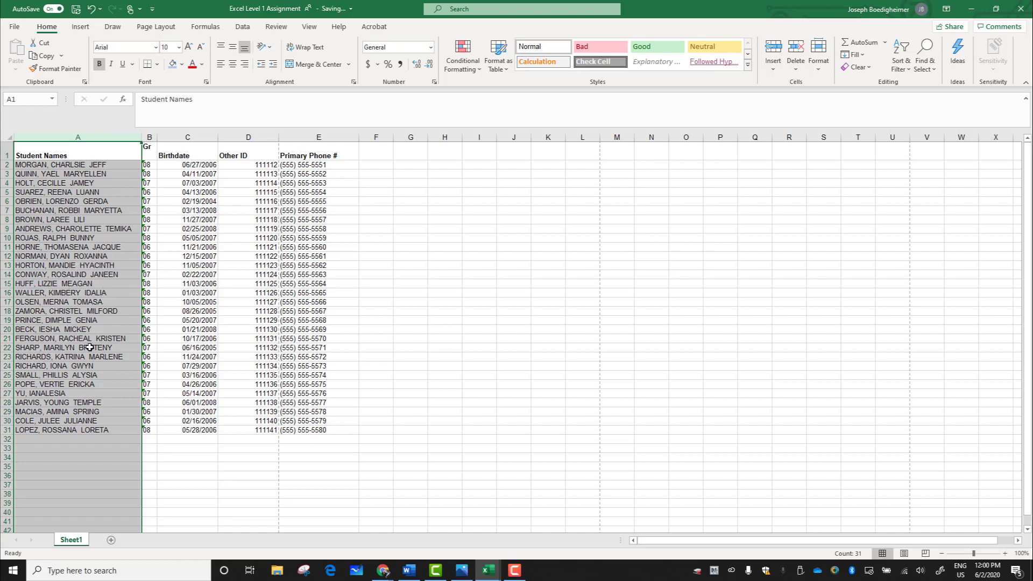
left_click(198, 455)
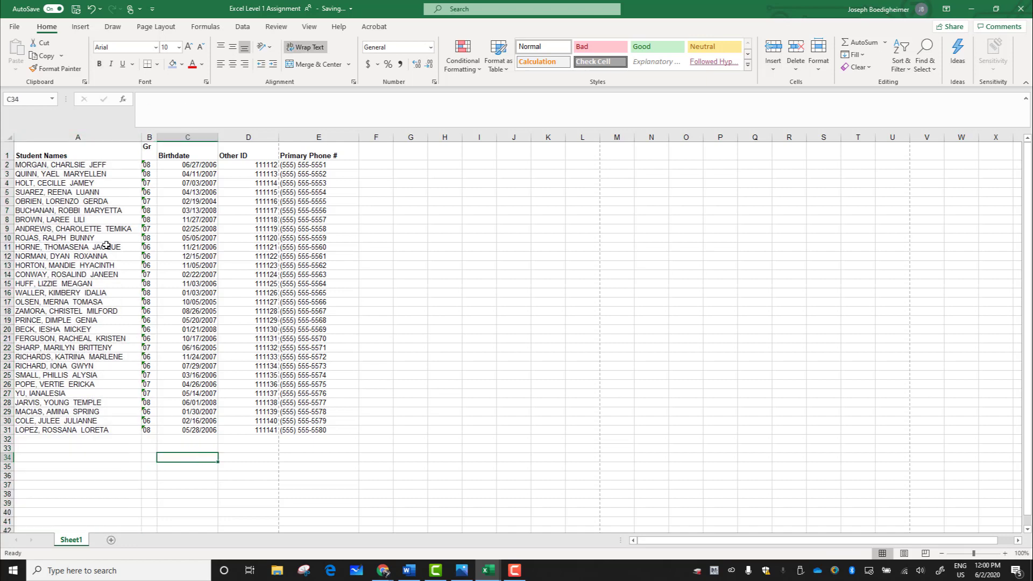
Step: Remove the extra blank characters after "Gr" in header cell B1 so that the header occupies one line
left_click(63, 155)
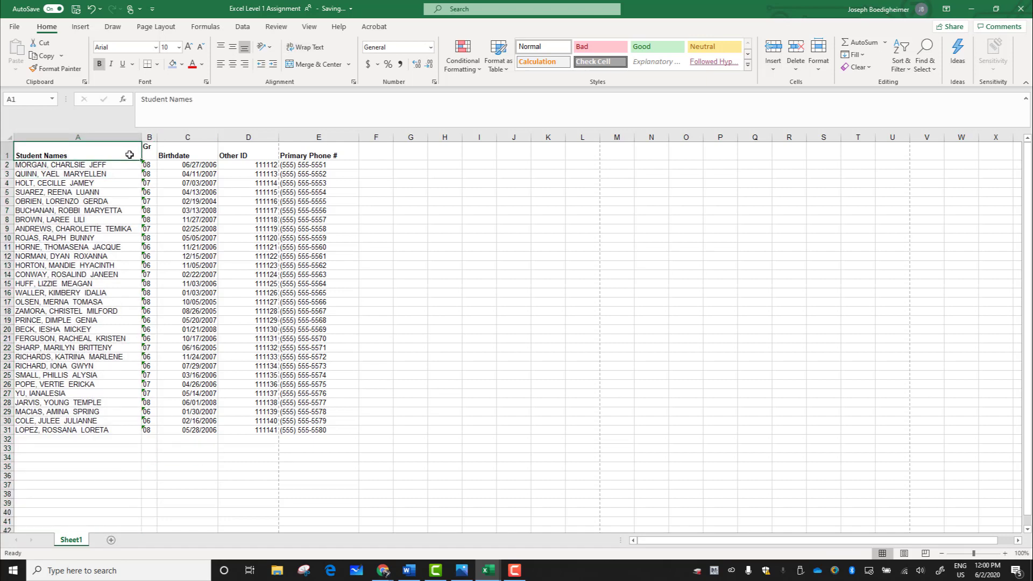
left_click(146, 152)
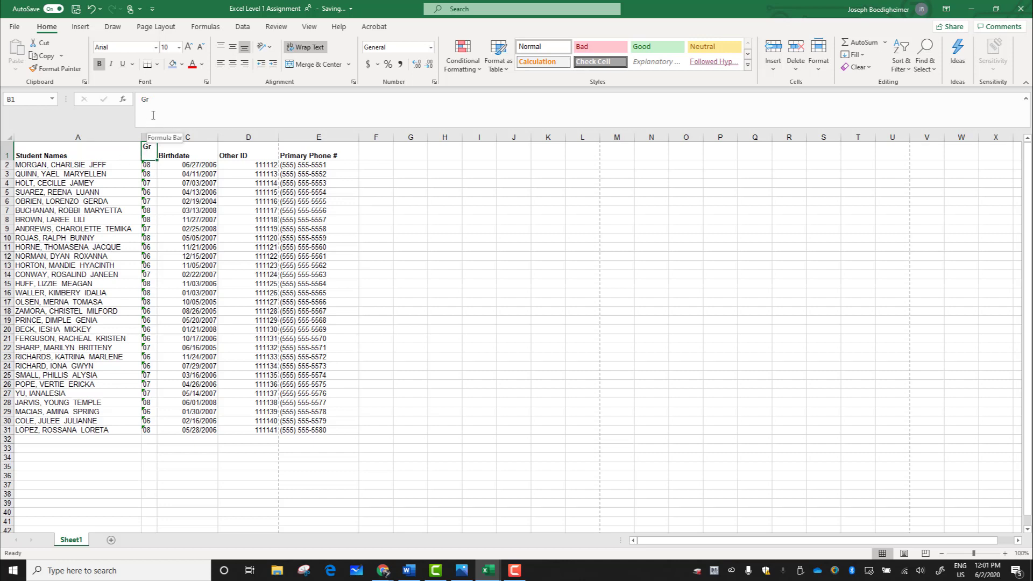
left_click(171, 108)
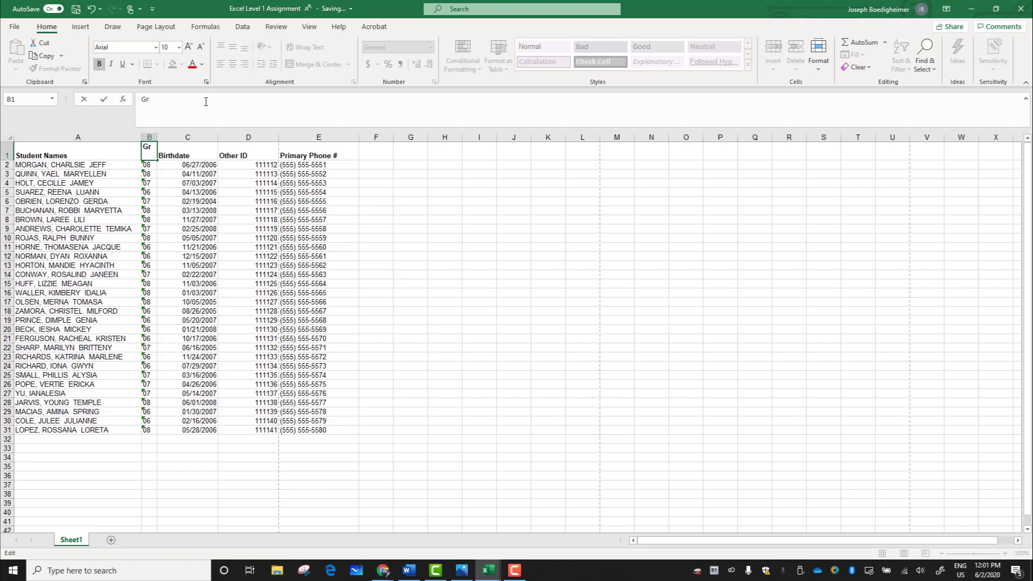
left_click(190, 174)
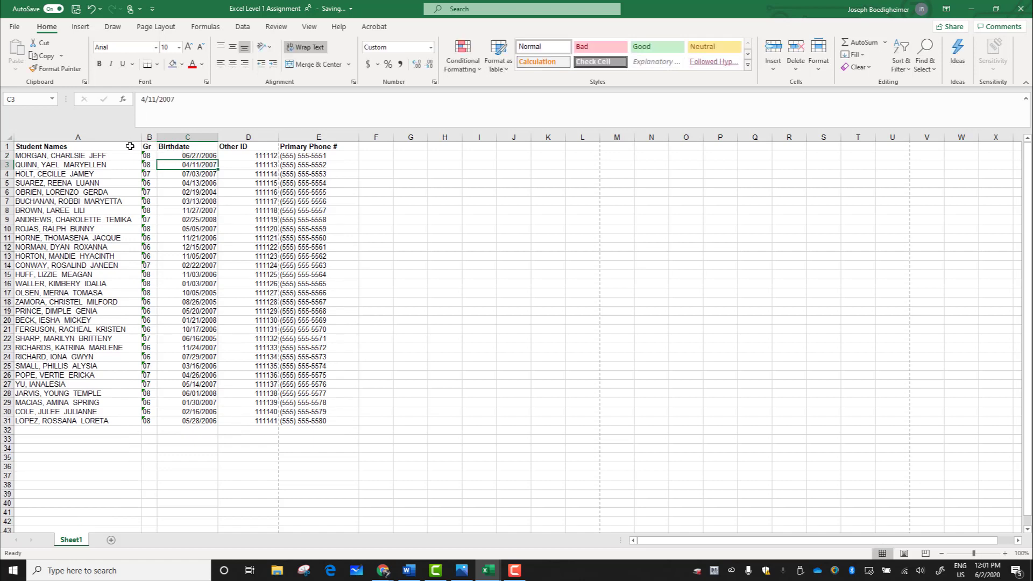
Step: Center the header cells A1 through E1 horizontally
left_click_drag(130, 146, 323, 146)
left_click(294, 202)
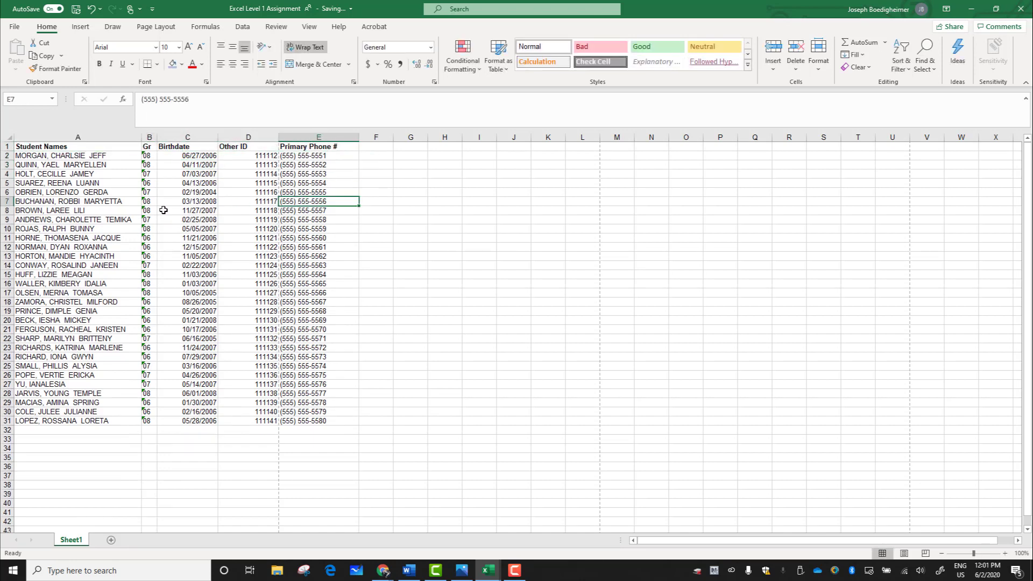
left_click(97, 146)
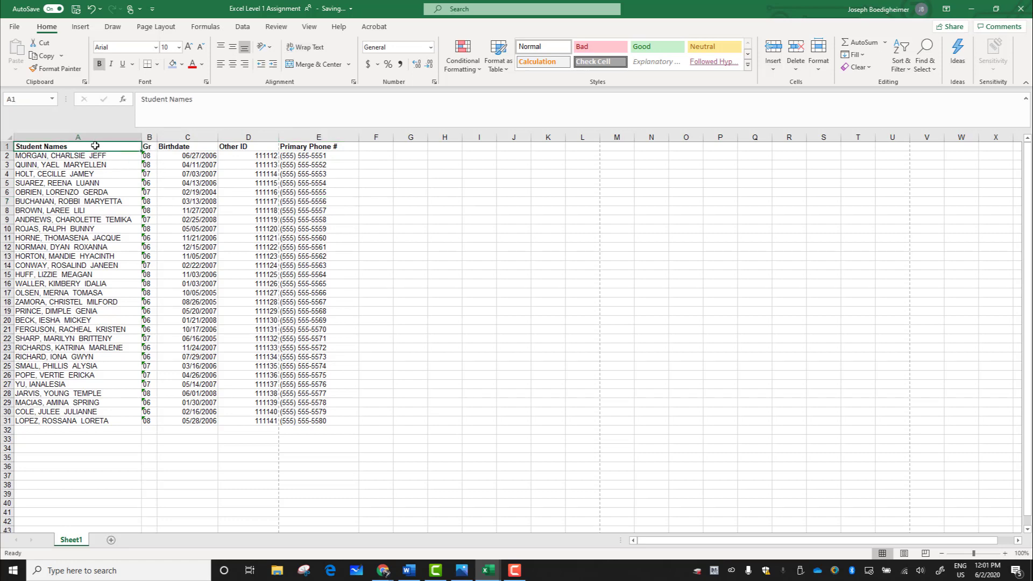
left_click_drag(95, 145, 323, 146)
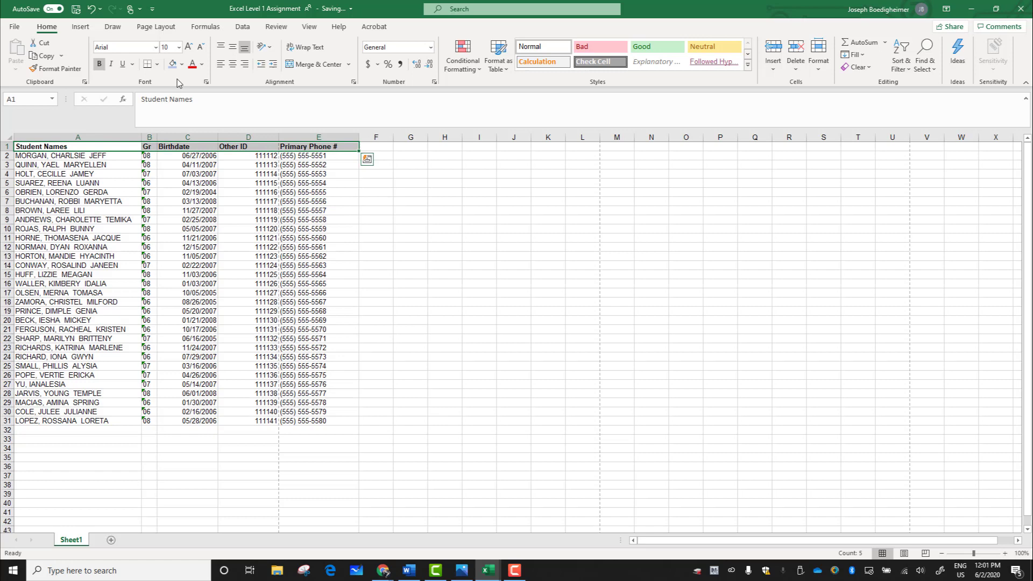
left_click(233, 64)
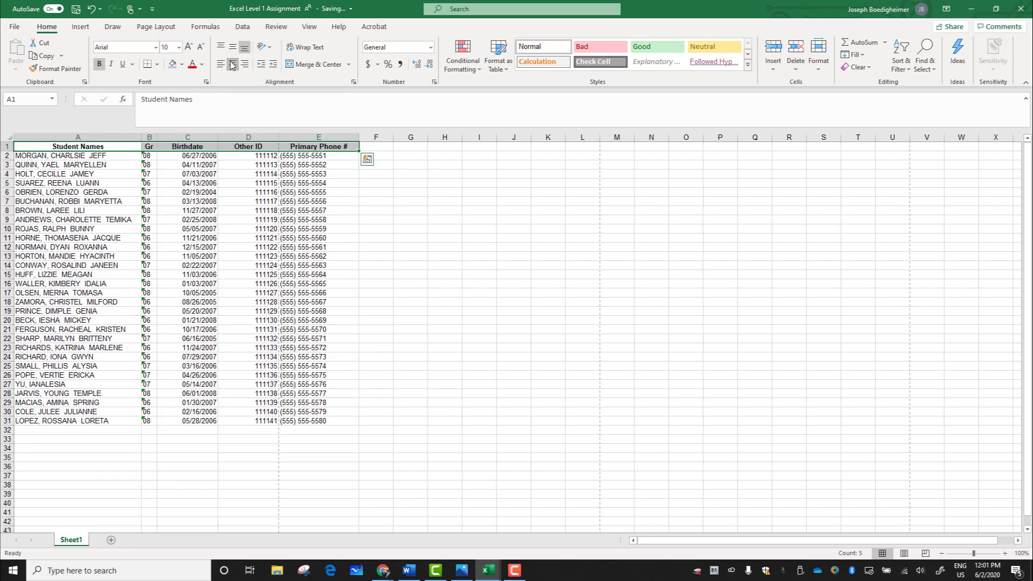
left_click(271, 219)
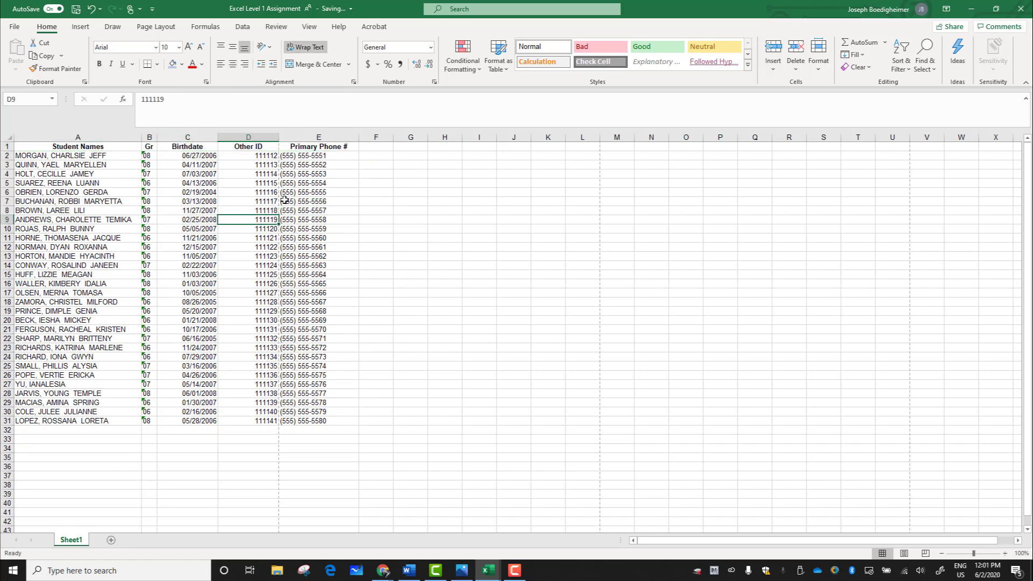
Step: Center the contents of the Primary Phone #, Other ID and Birthdate columns horizontally
left_click(316, 136)
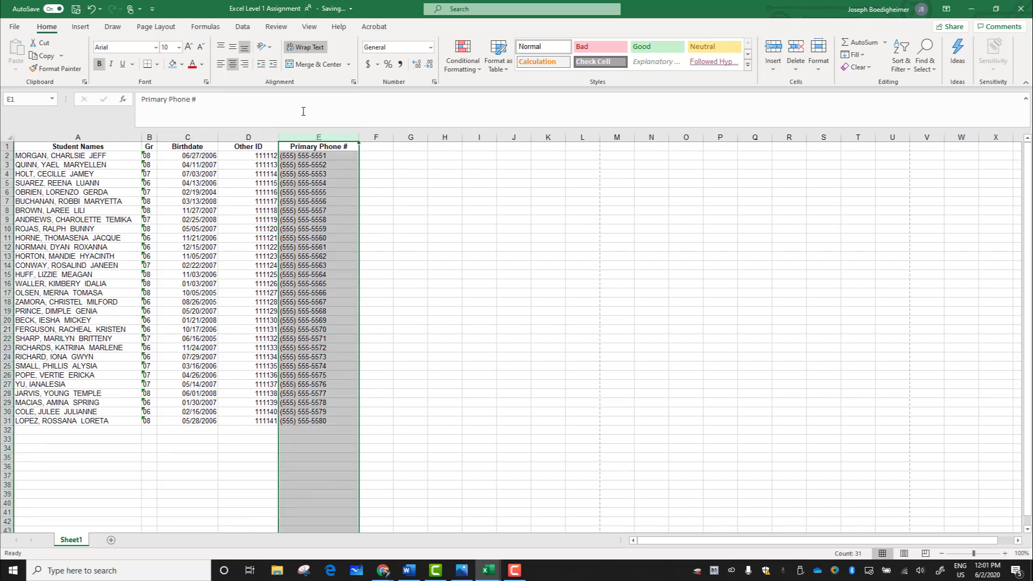
left_click(233, 65)
left_click(233, 65)
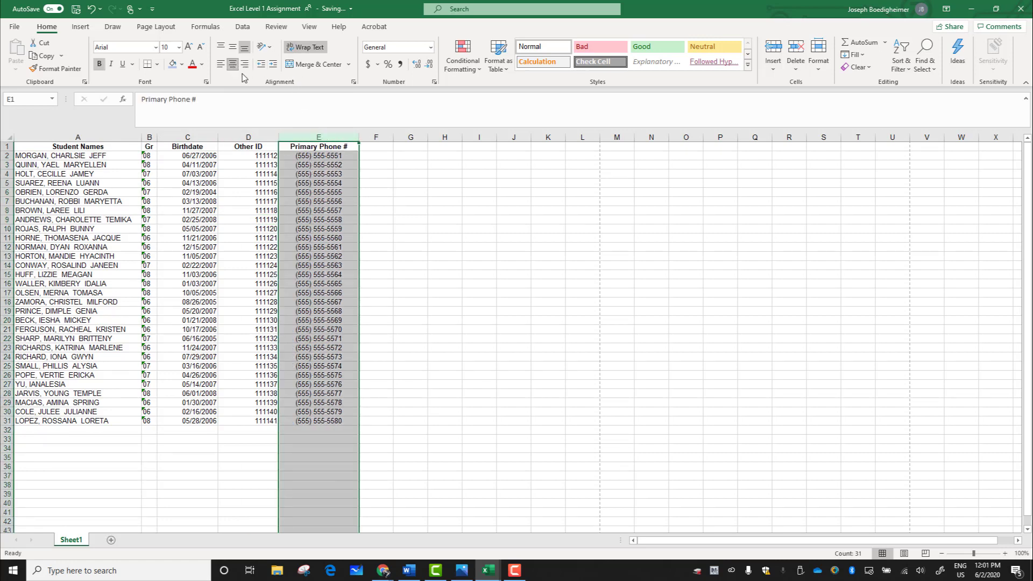
left_click(265, 136)
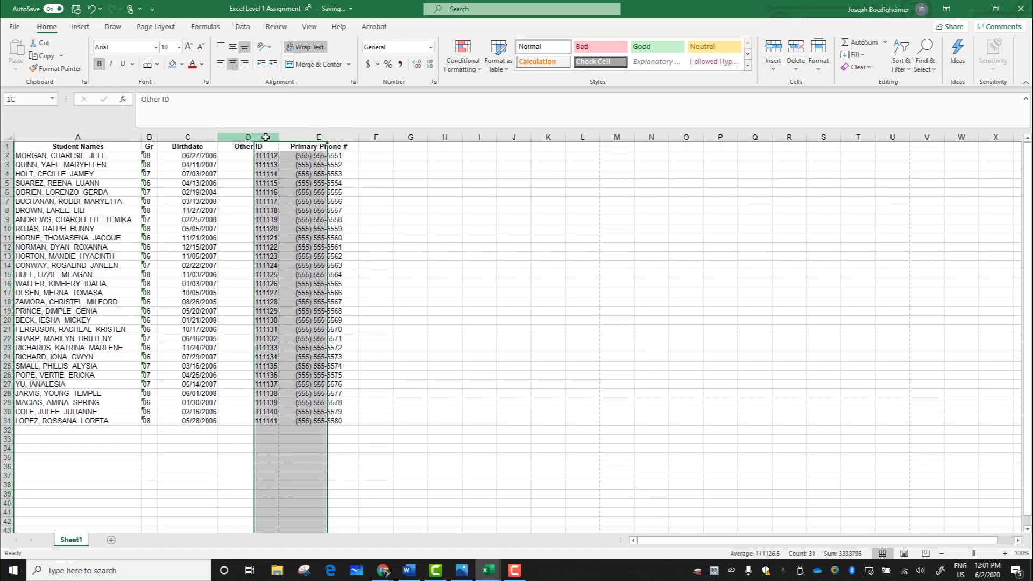
left_click(232, 67)
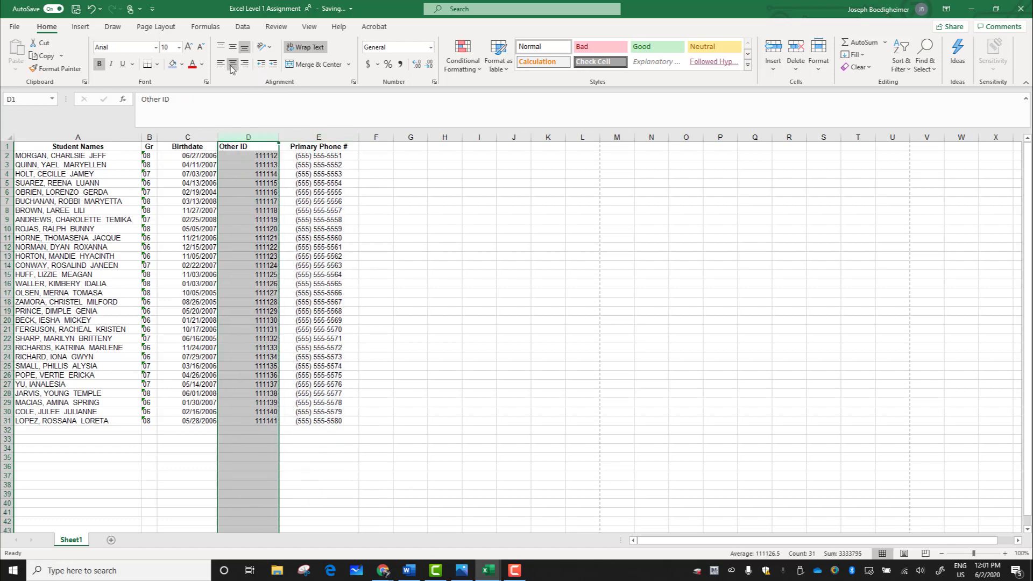
left_click(200, 134)
left_click(233, 65)
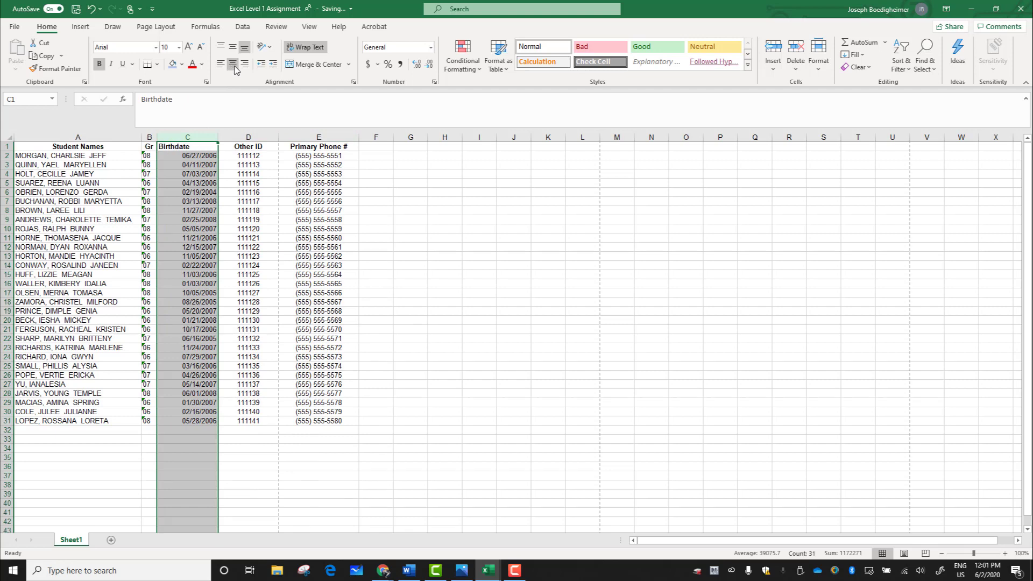
left_click(233, 66)
left_click(239, 263)
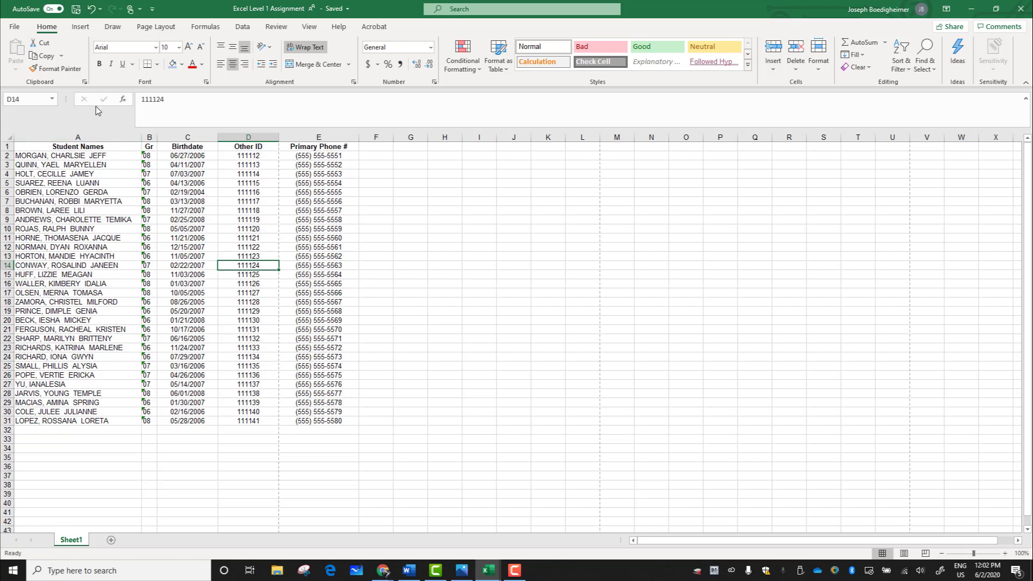
Step: Set the print scaling to Fit Sheet on One Page and return to the worksheet
left_click(15, 29)
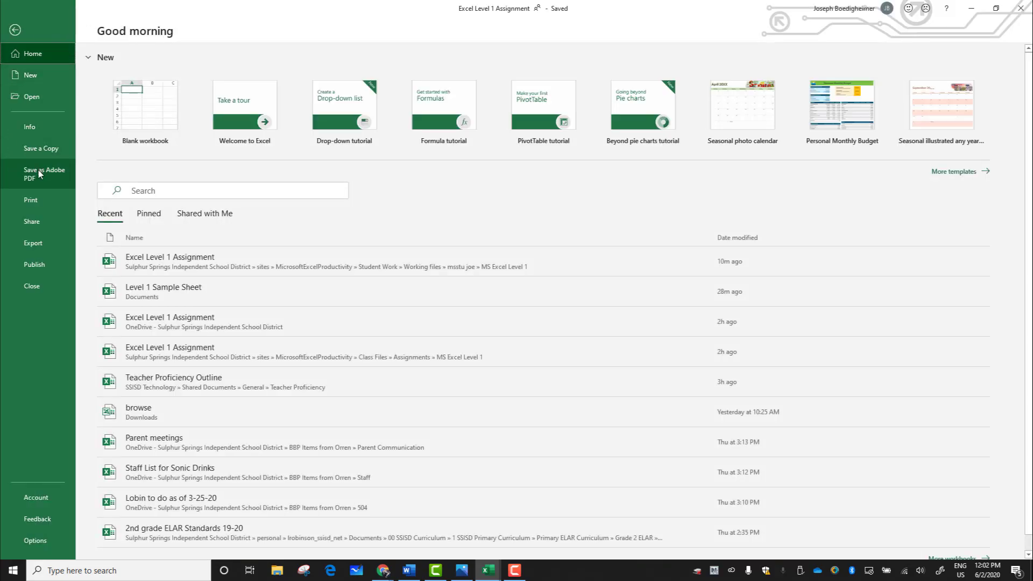
left_click(37, 204)
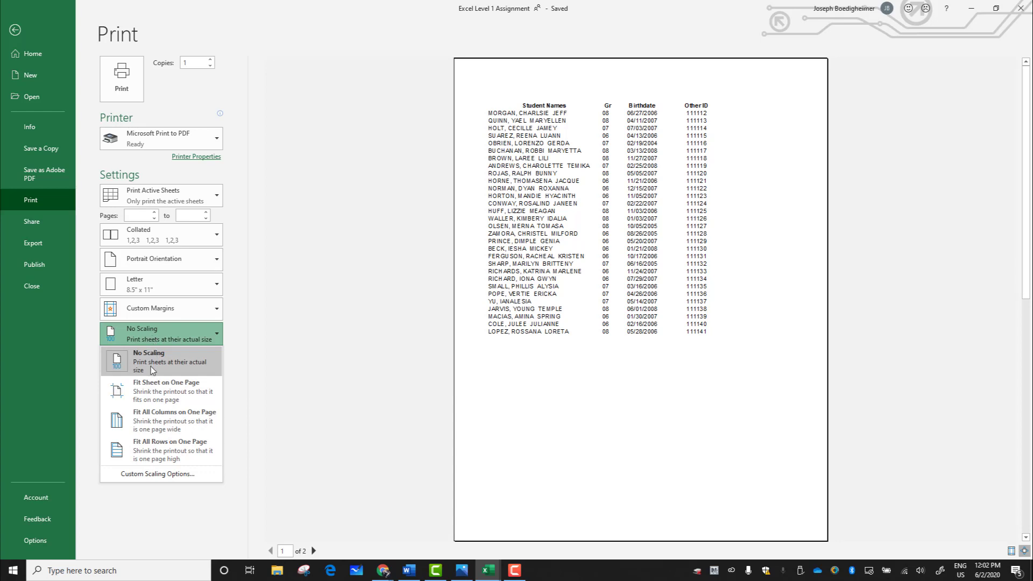
left_click(152, 395)
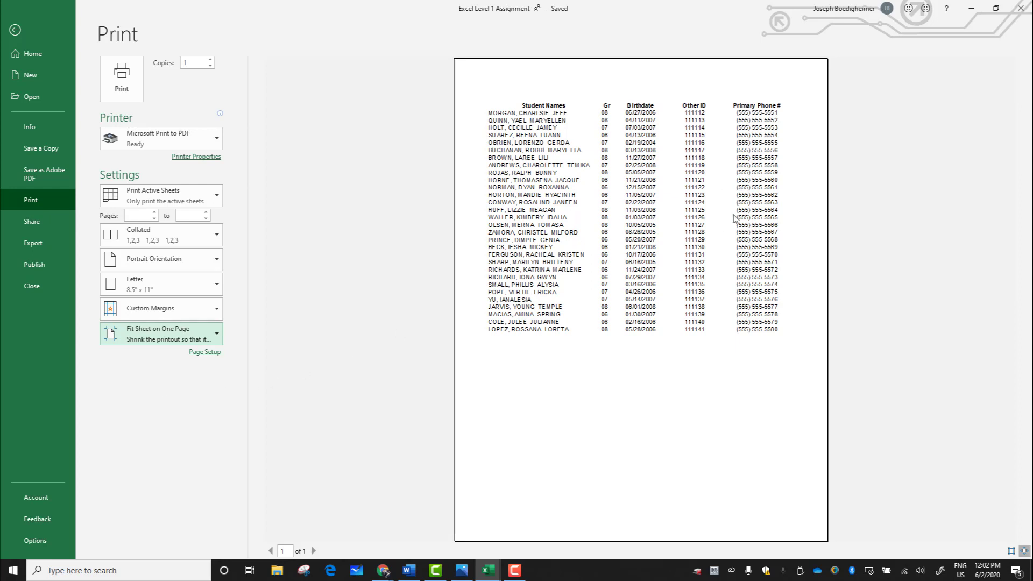
left_click(16, 30)
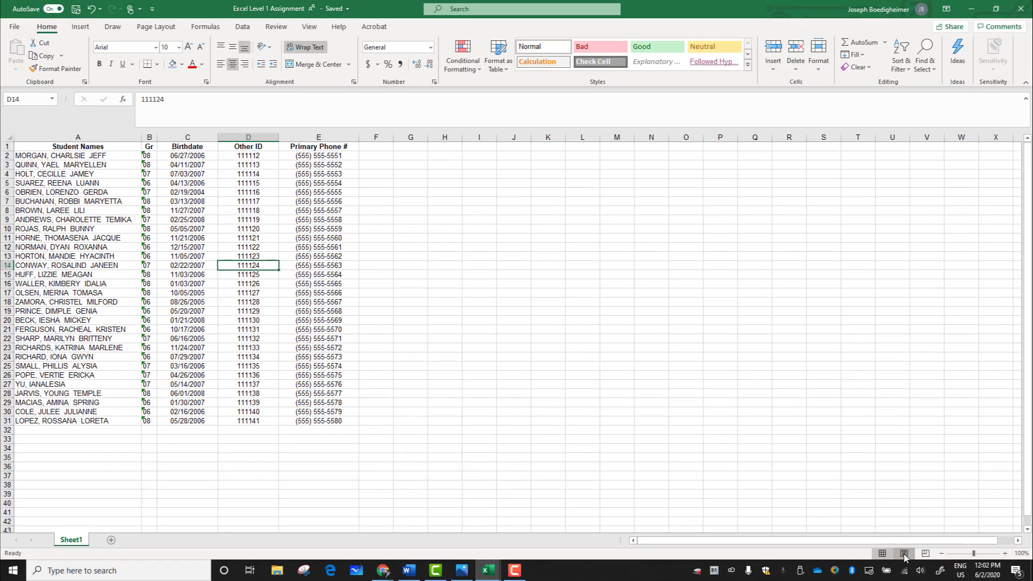
Step: Switch to Page Layout view and add the center page header "Mr. B's 5th Grade Class"
left_click(904, 554)
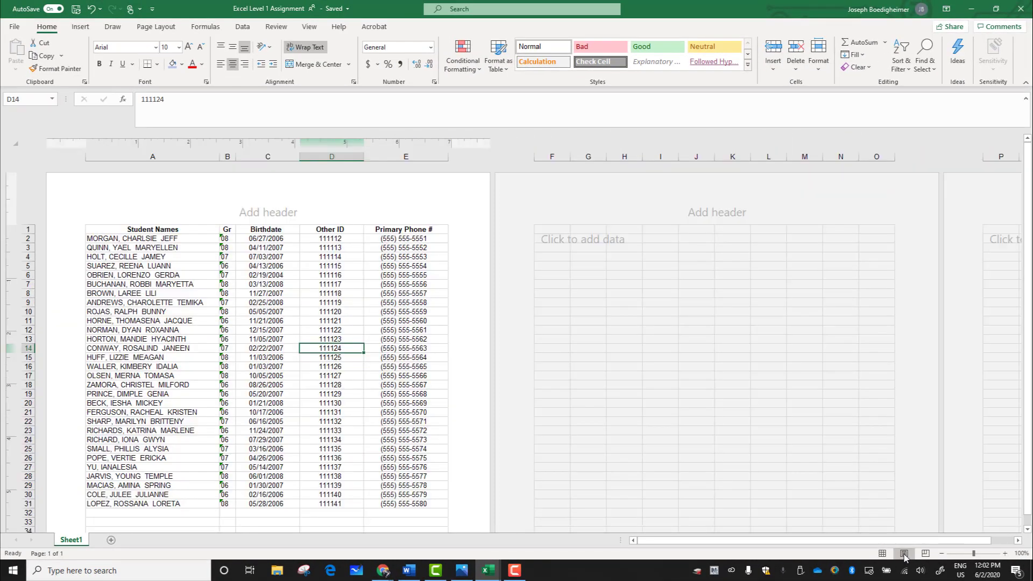
scroll(307, 297, "down", 4)
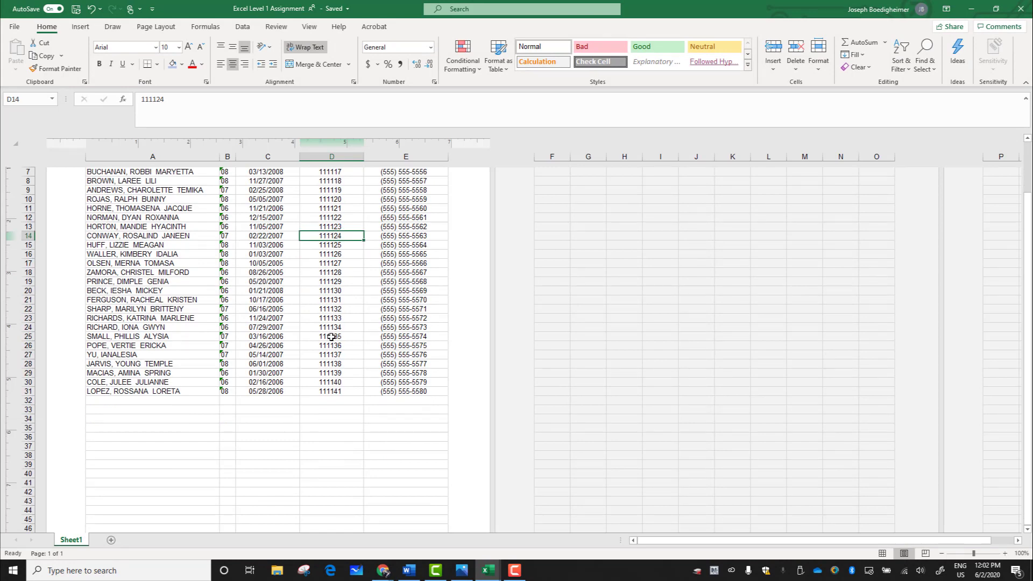
scroll(331, 336, "up", 4)
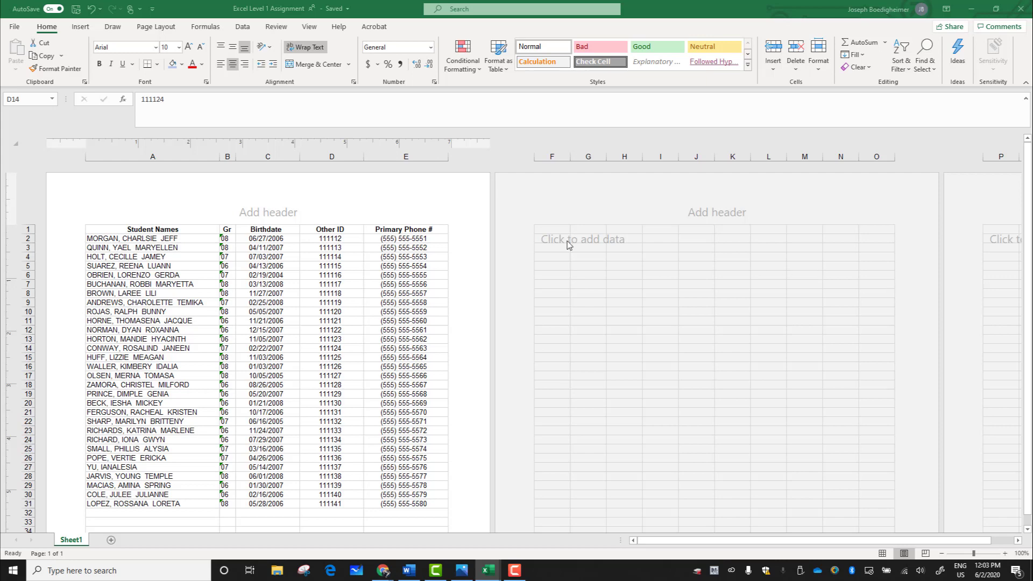
left_click(266, 213)
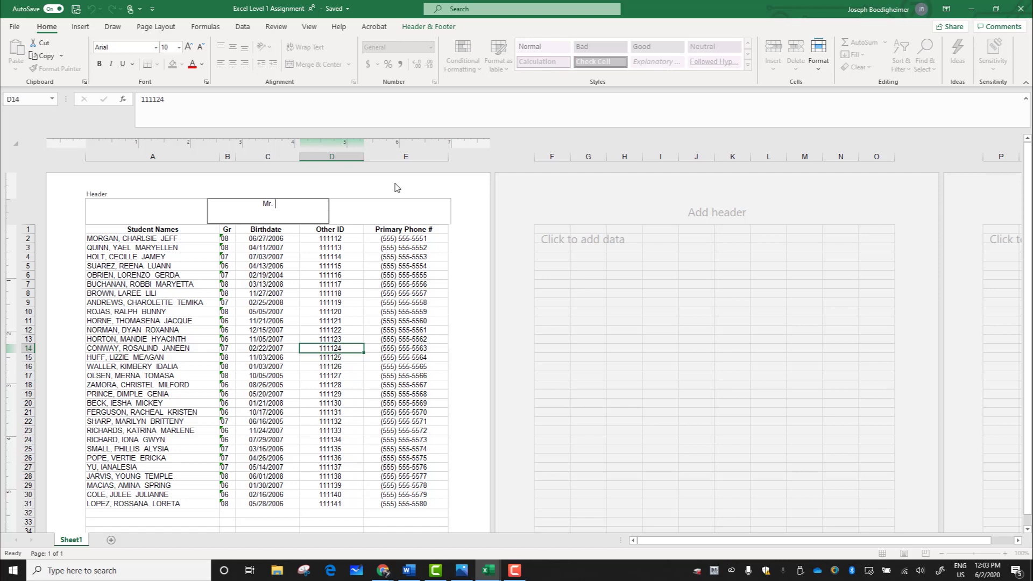
type("Mr. B's 5th Grade Class")
Step: Format the page header text as bold with a font size of 16
left_click_drag(309, 202, 239, 204)
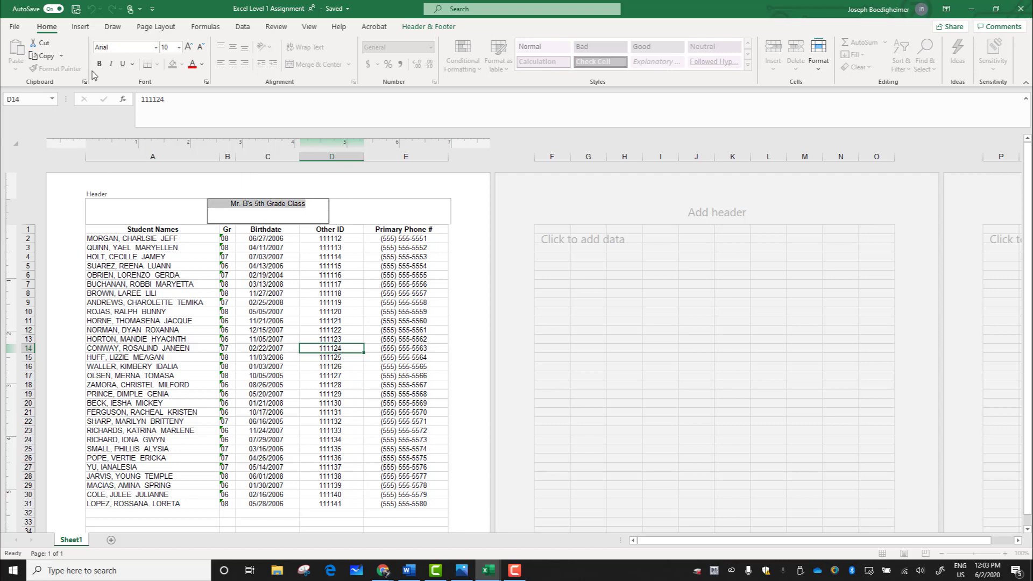
left_click(189, 47)
left_click(188, 47)
left_click(189, 47)
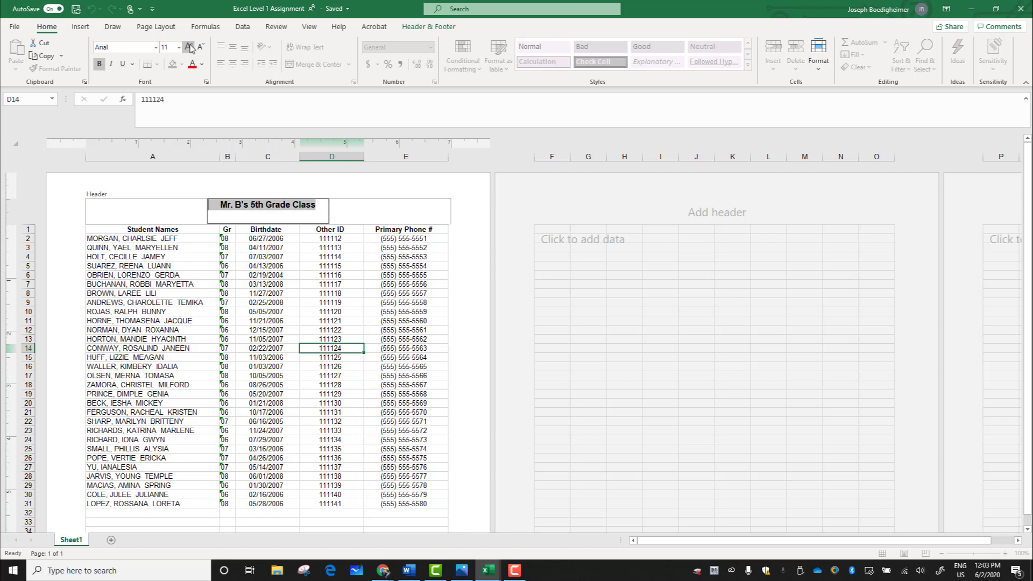
left_click(189, 47)
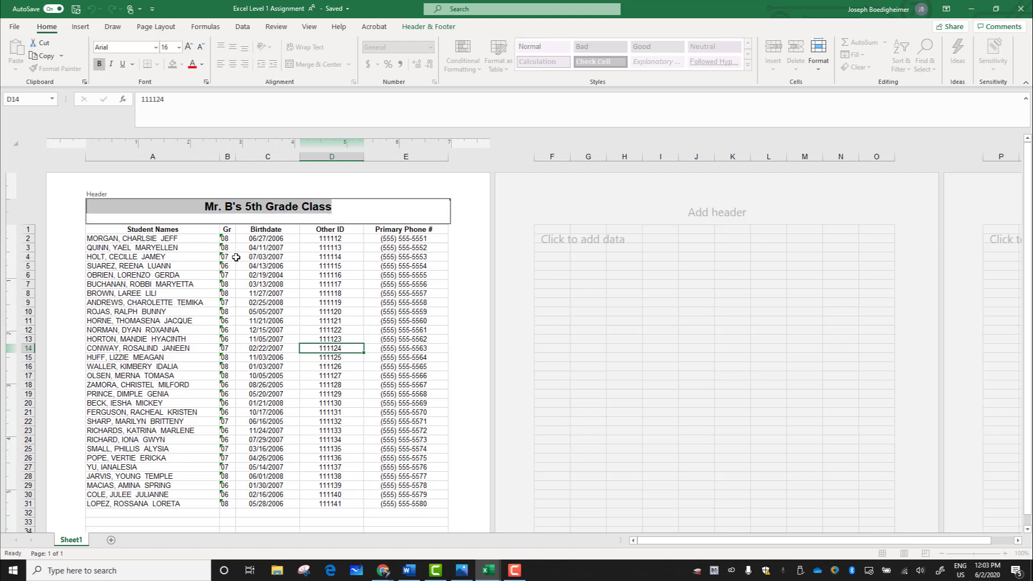
left_click(251, 269)
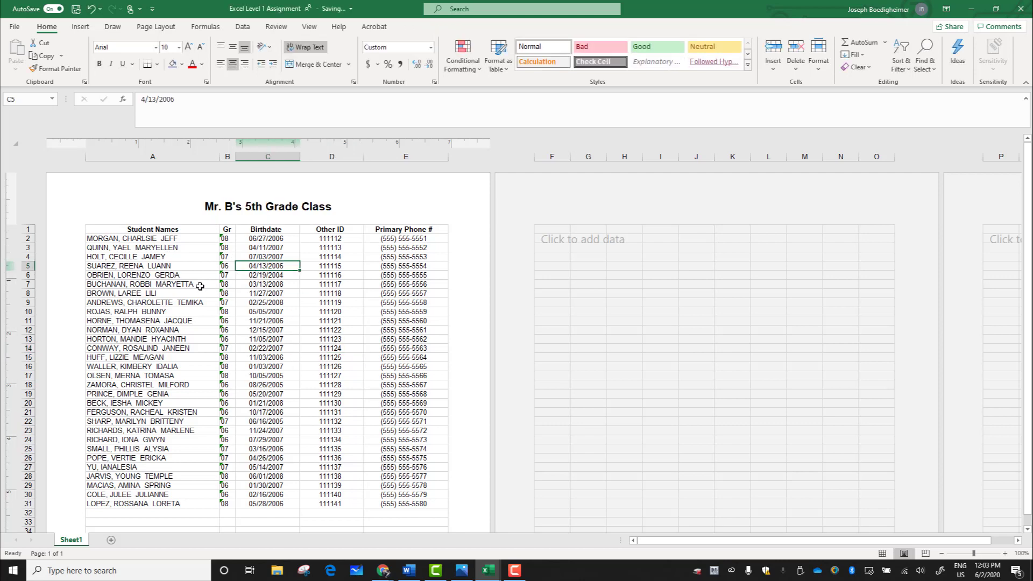
Step: Set the row height of student rows 2 through 31 to 0.3 inches and check the page's fit
left_click(181, 240)
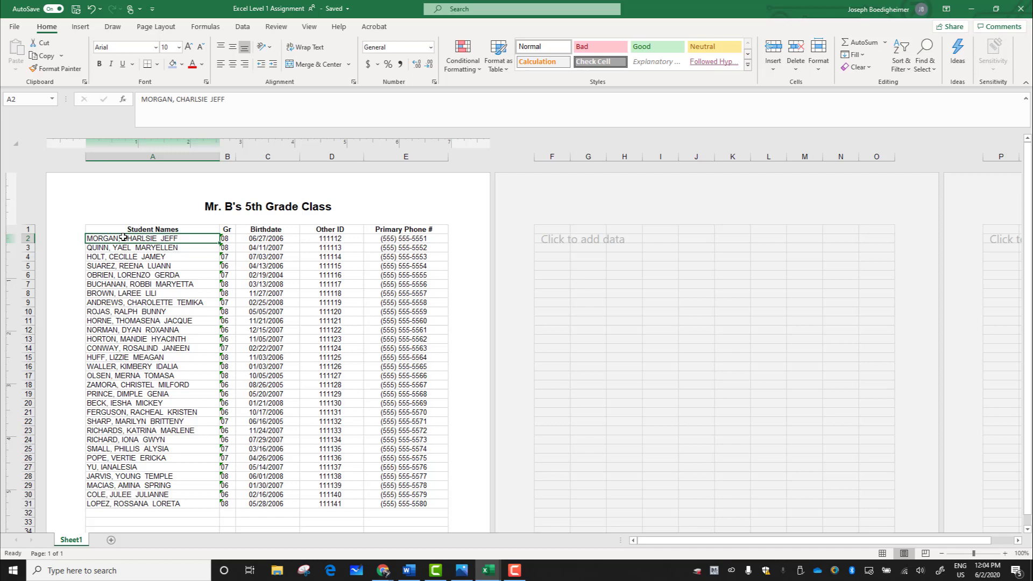
left_click_drag(124, 237, 386, 504)
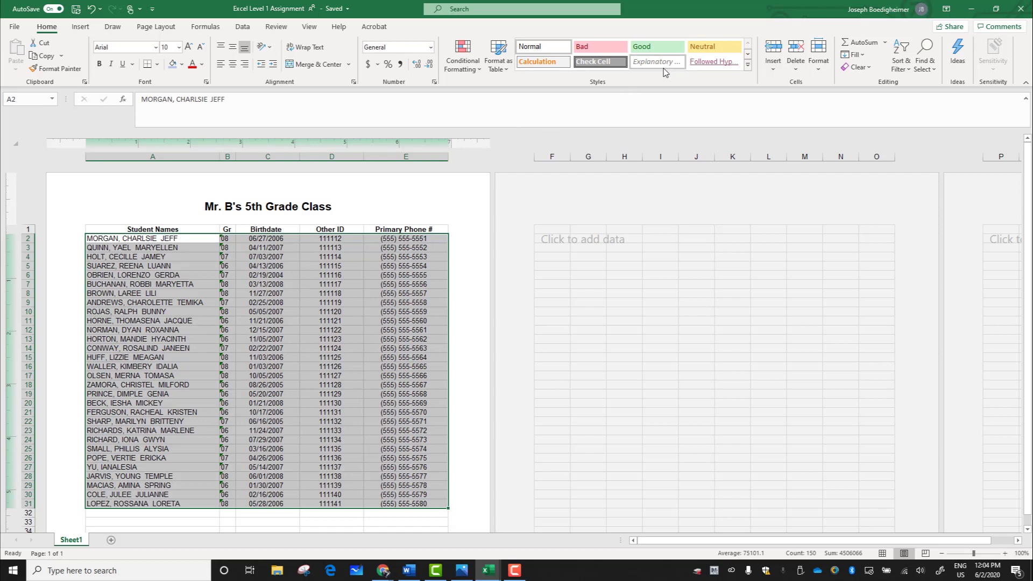
left_click(819, 74)
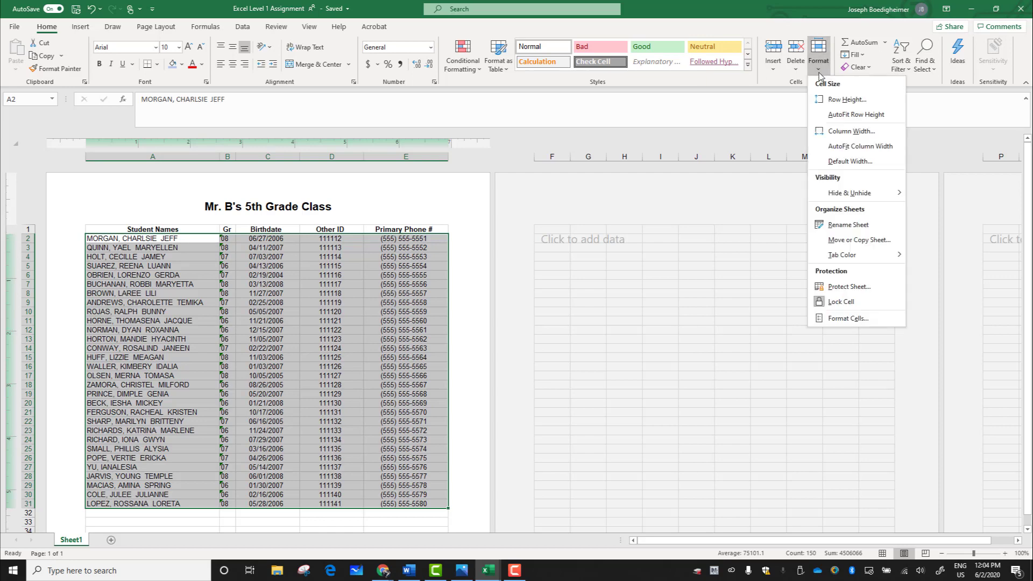
left_click(846, 100)
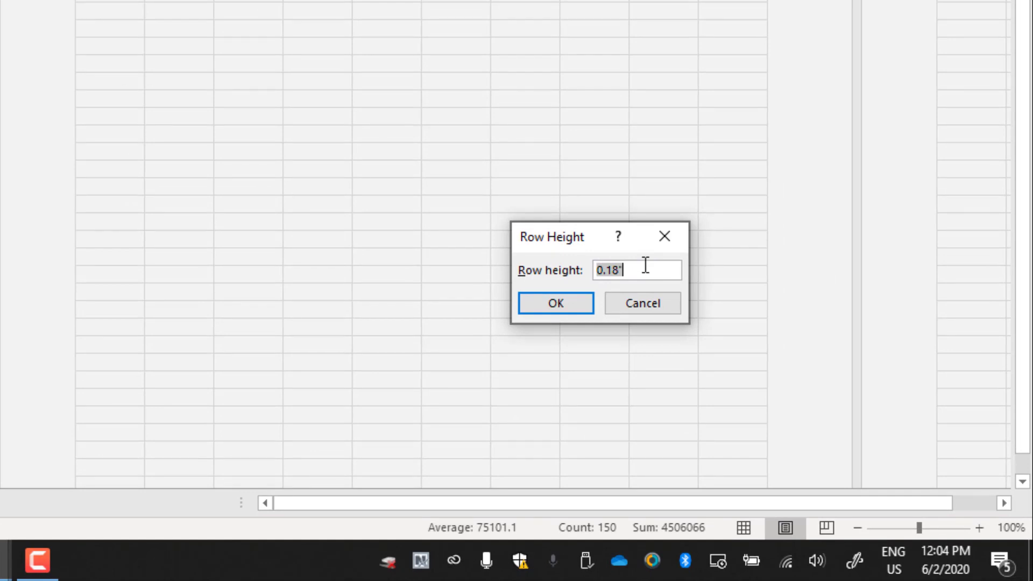
key("BackSpace")
type(".8")
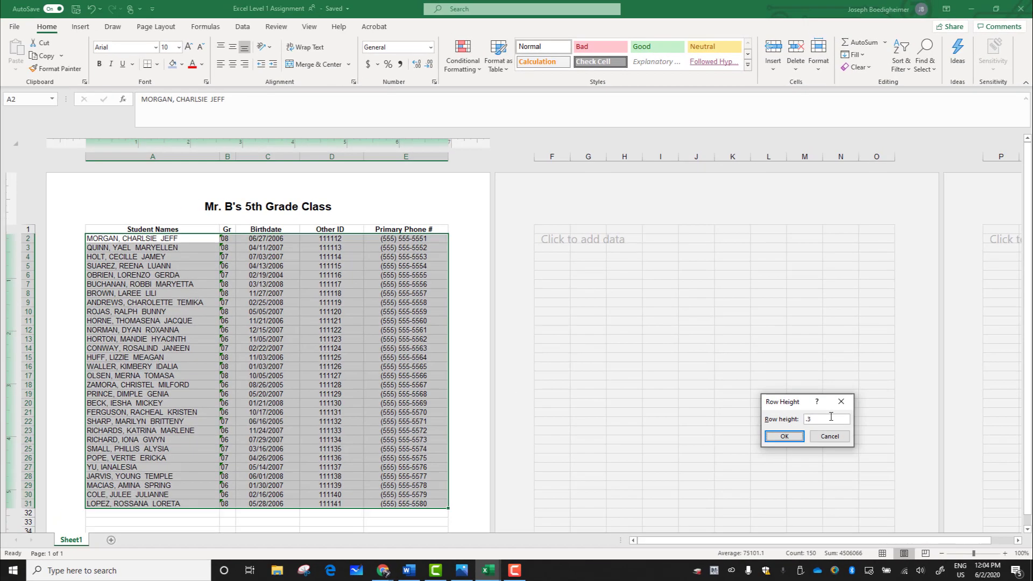
key("Return")
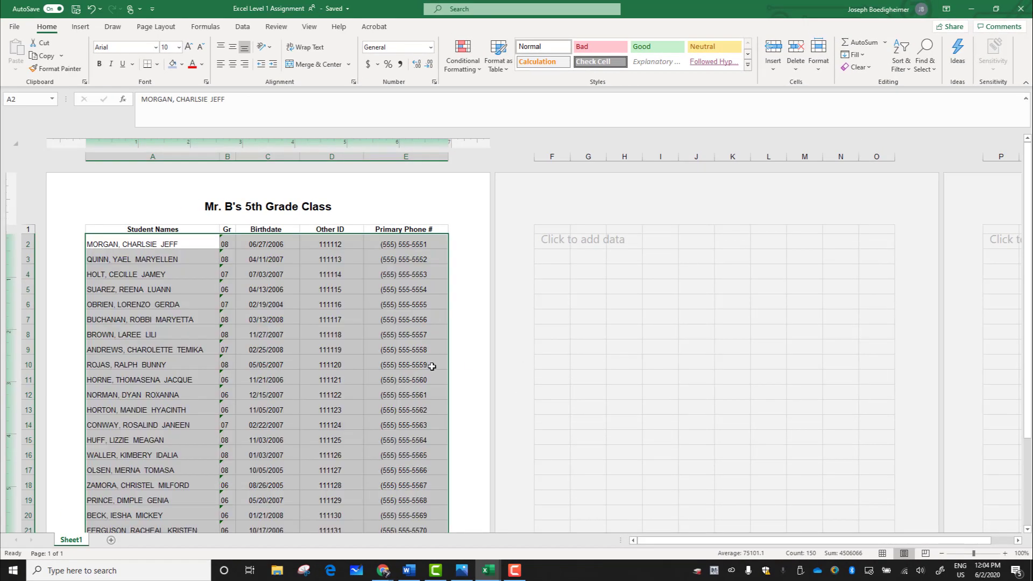
scroll(355, 372, "down", 4)
scroll(223, 433, "down", 5)
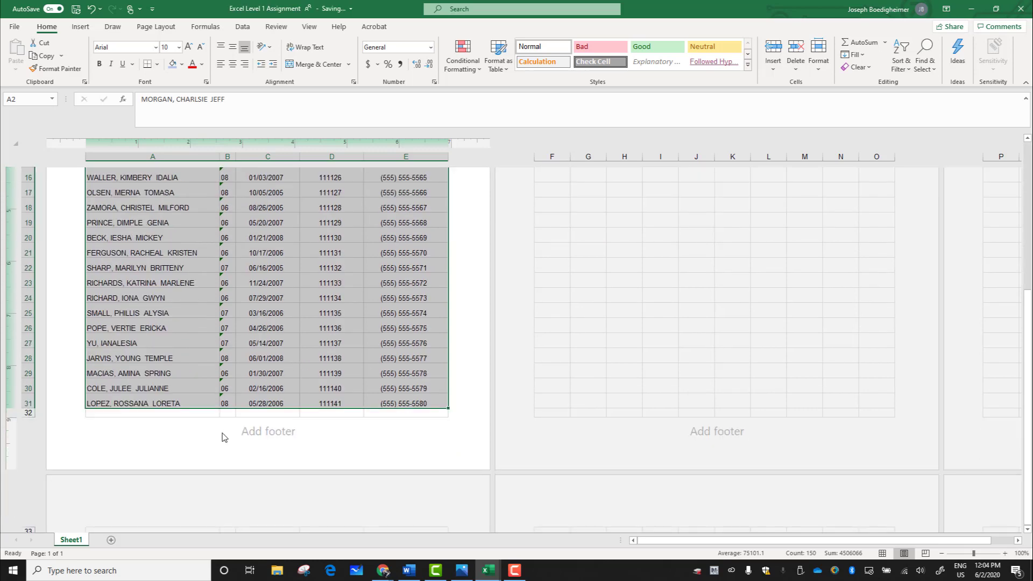
scroll(224, 437, "up", 2)
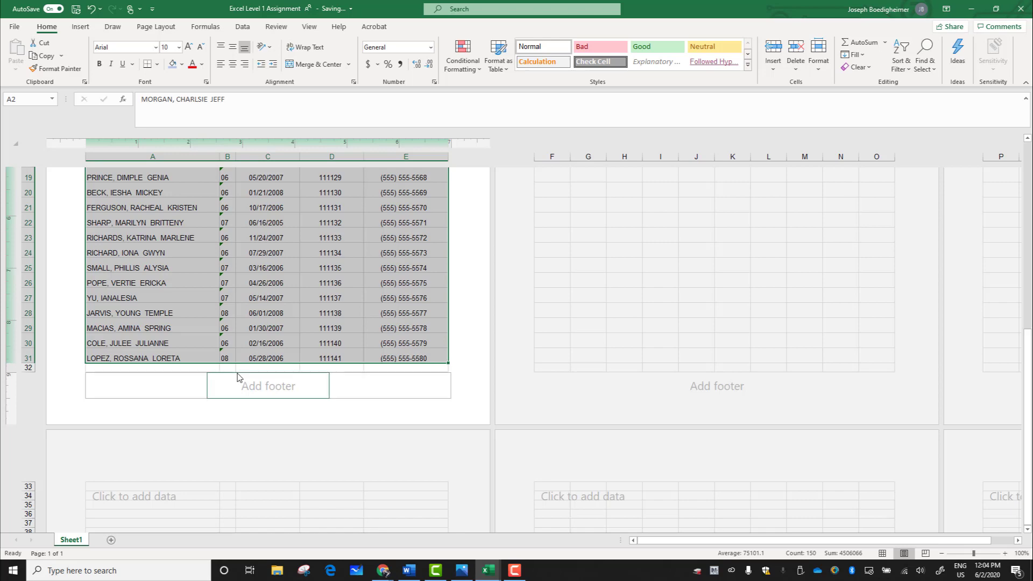
scroll(226, 372, "up", 7)
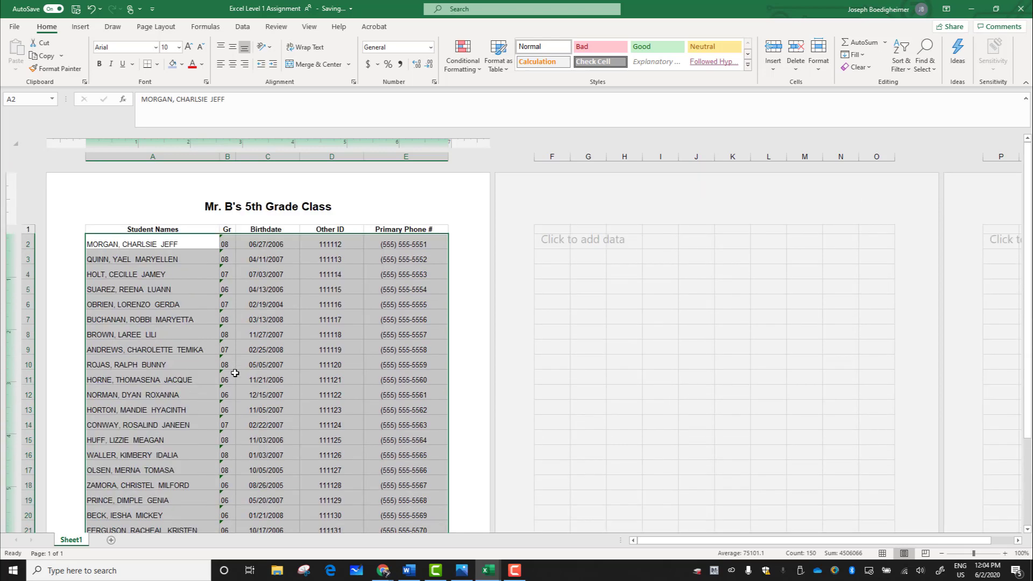
left_click(235, 373)
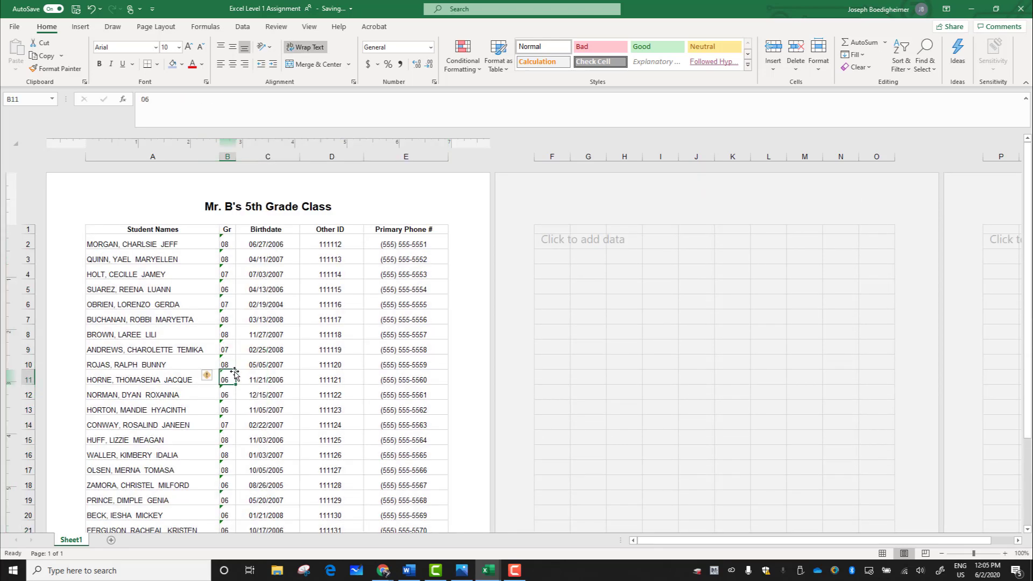
left_click(160, 317)
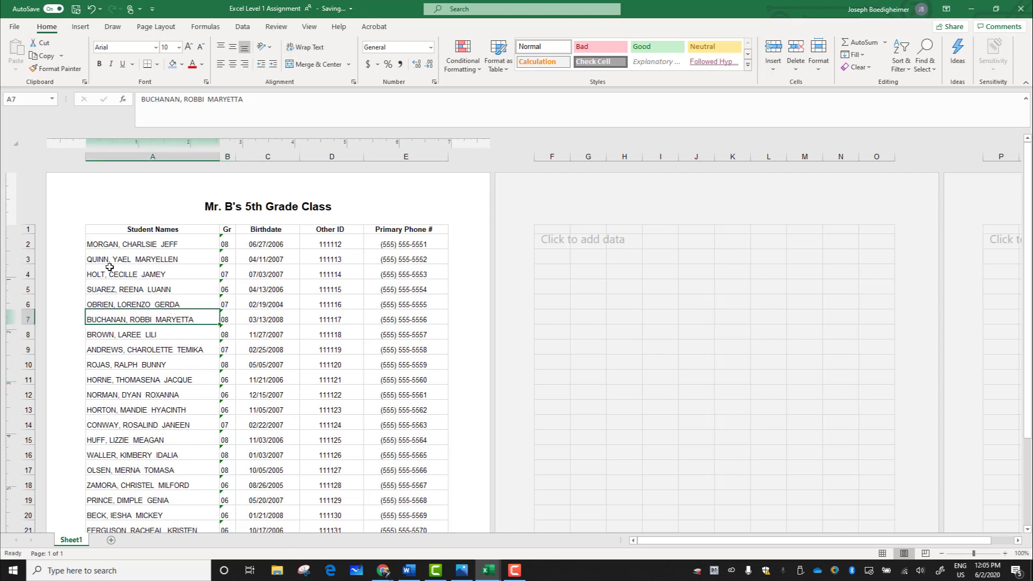
left_click_drag(110, 245, 401, 533)
left_click(819, 64)
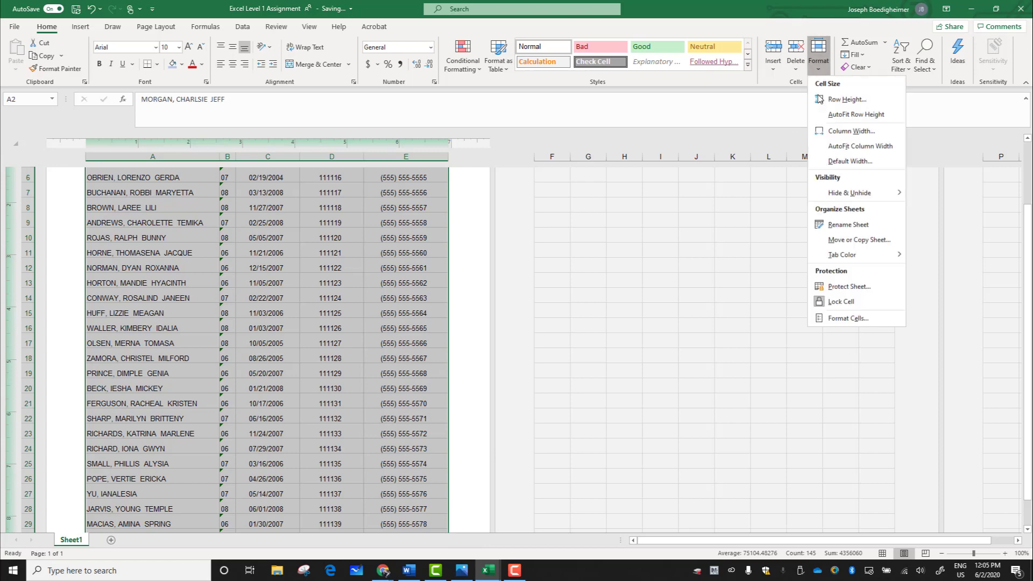
left_click(473, 340)
left_click(375, 339)
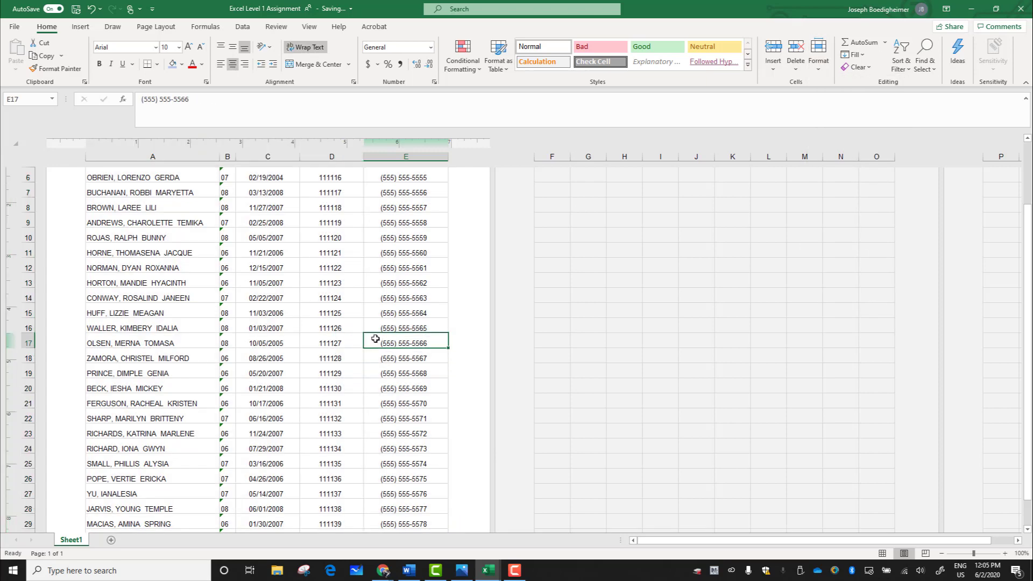
scroll(375, 339, "up", 3)
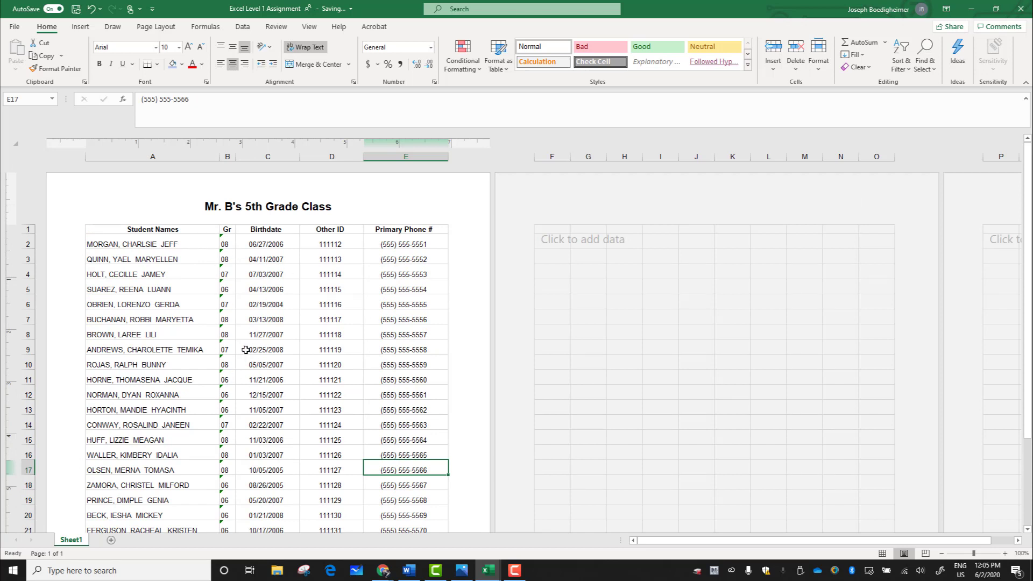
Step: Fill the column header cells A1 through E1 with a light blue color
left_click(101, 228)
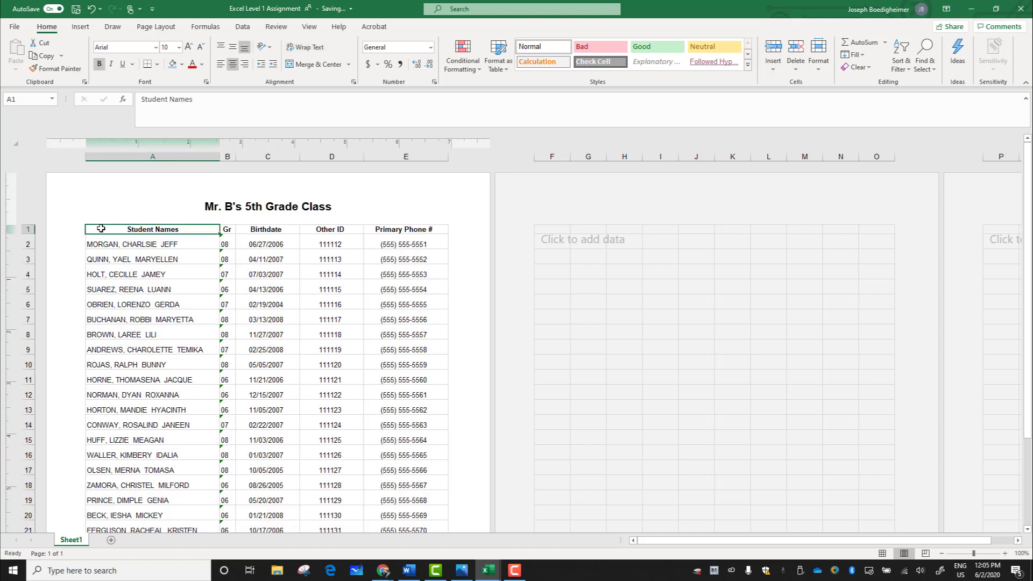
left_click_drag(100, 228, 376, 226)
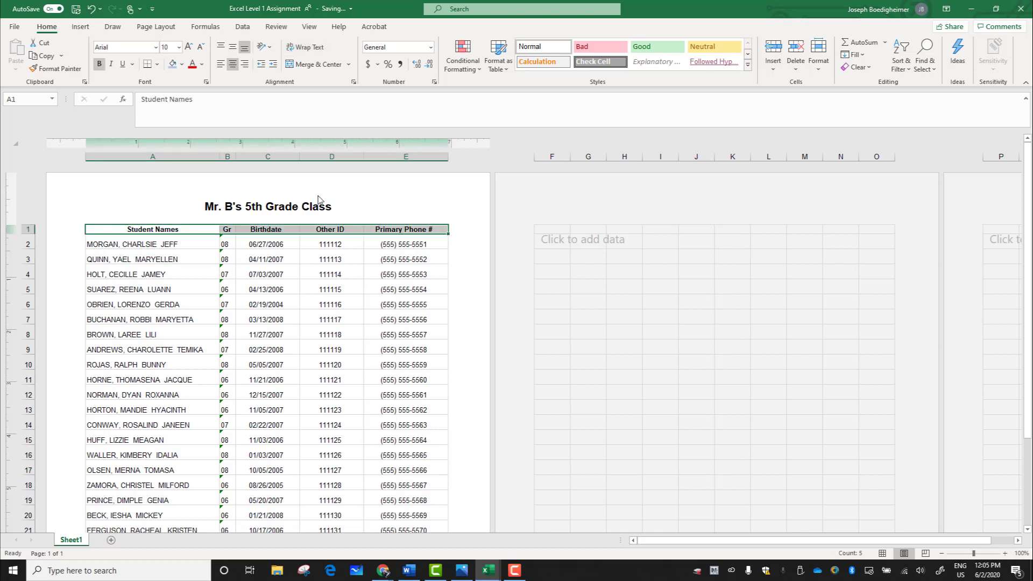
left_click(183, 70)
left_click(206, 111)
left_click(227, 303)
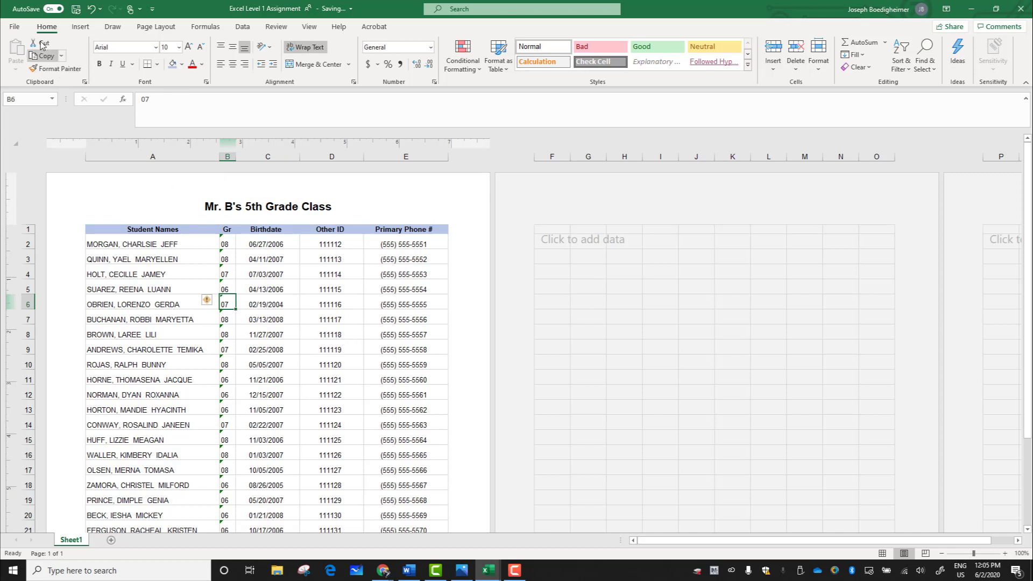
Step: Check the print preview of the roster with its shaded column headers, and return to the sheet
left_click(16, 30)
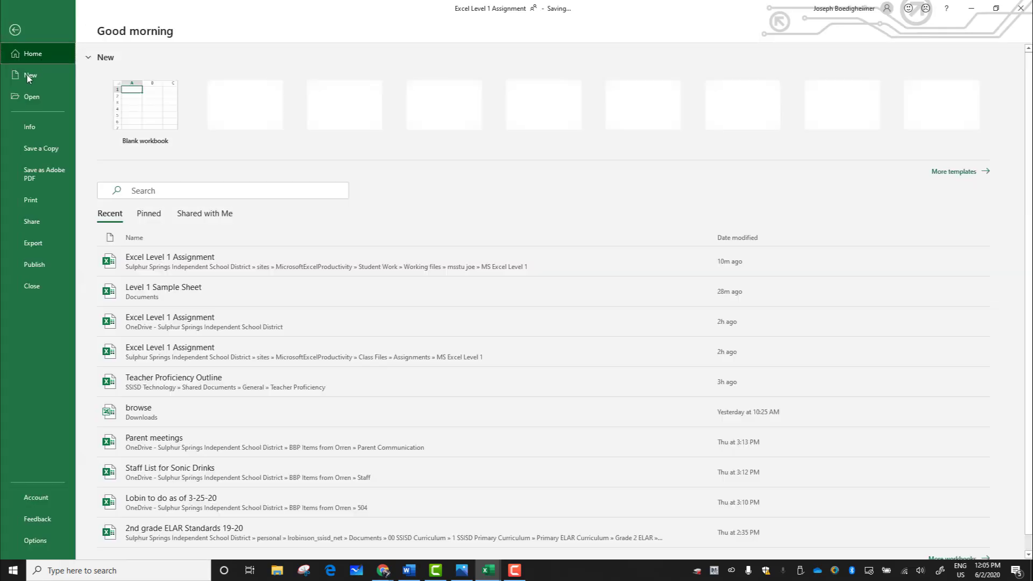
left_click(28, 204)
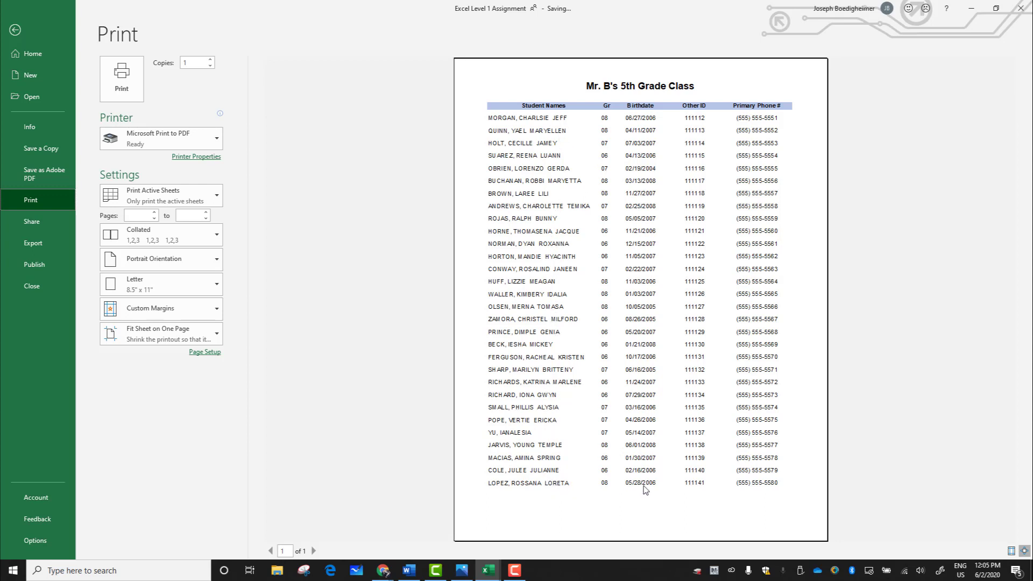
left_click(41, 31)
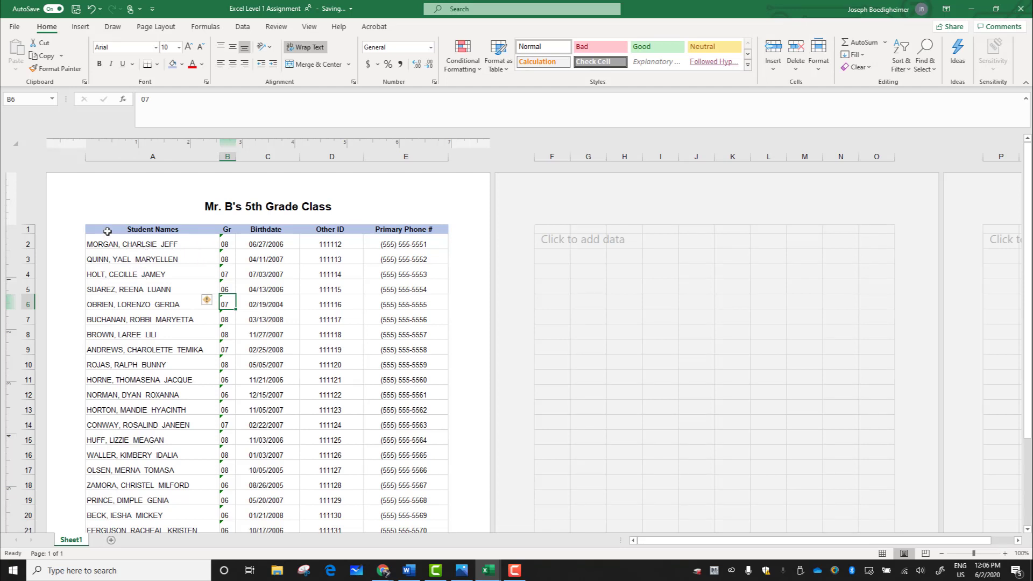
Step: Apply all borders to the whole roster, cells A1 through E31, and deselect the range
left_click_drag(103, 228, 353, 519)
left_click_drag(376, 501, 385, 506)
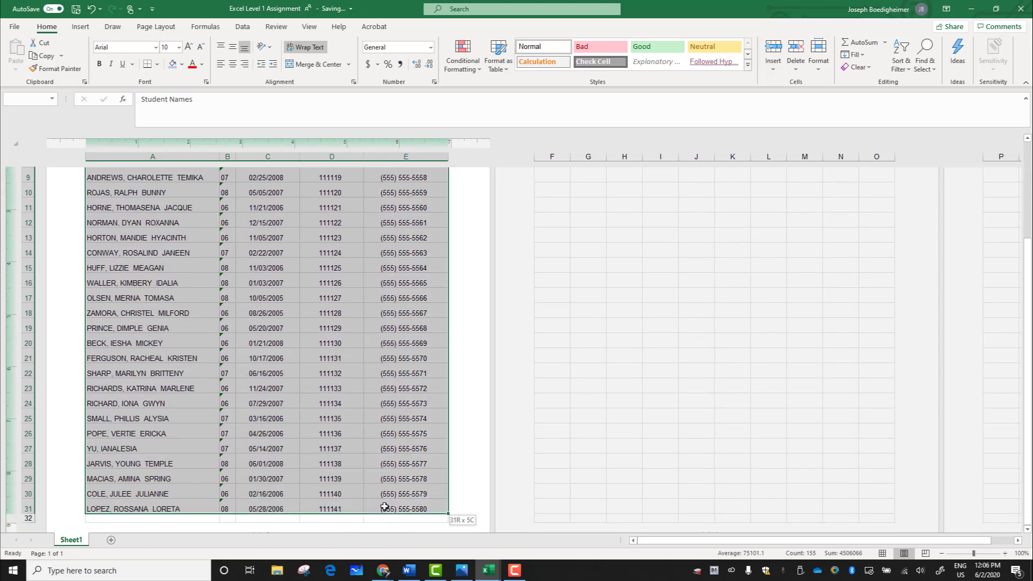
scroll(231, 478, "down", 1)
scroll(231, 477, "up", 4)
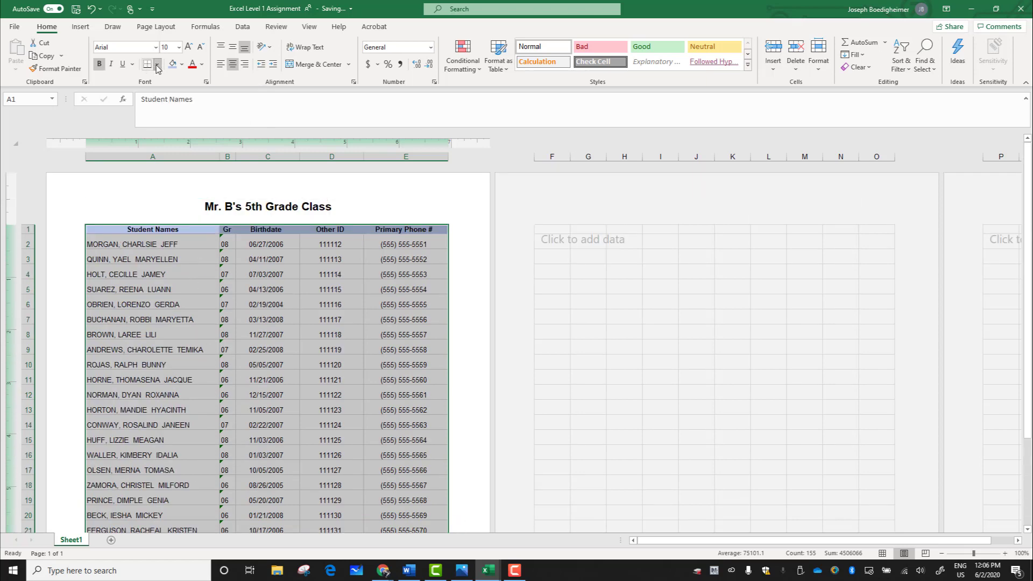
left_click(157, 65)
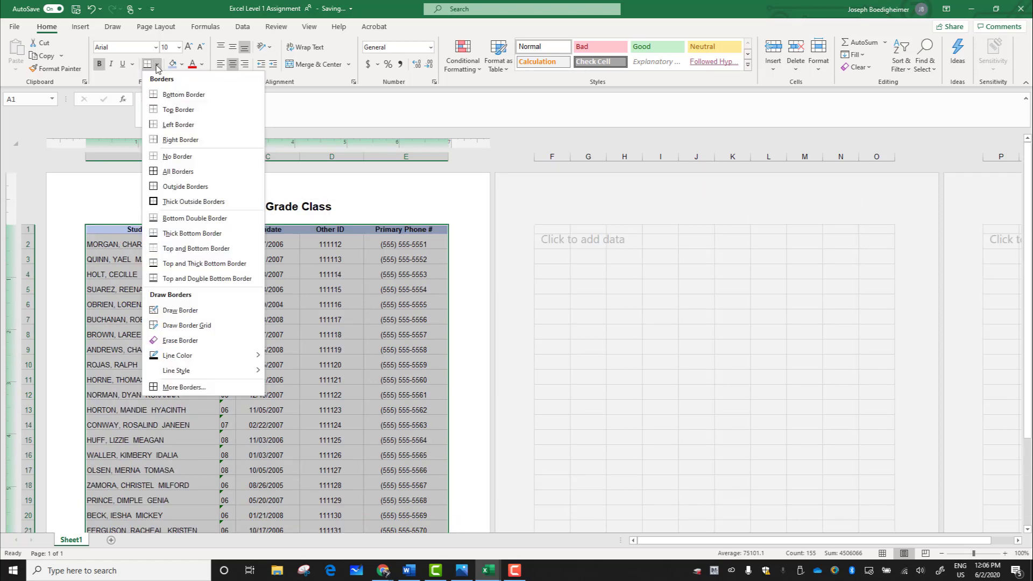
left_click(170, 175)
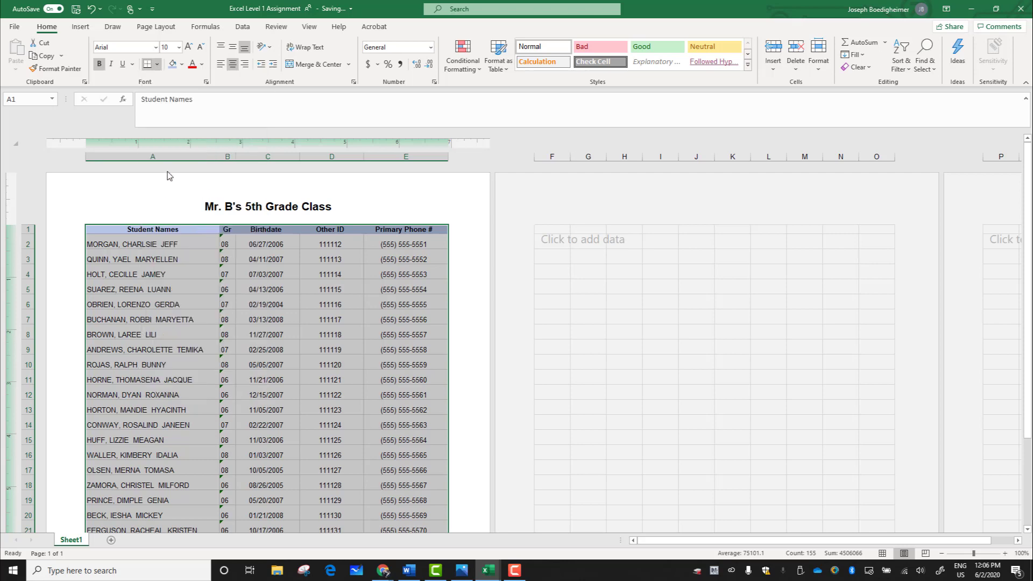
left_click(160, 270)
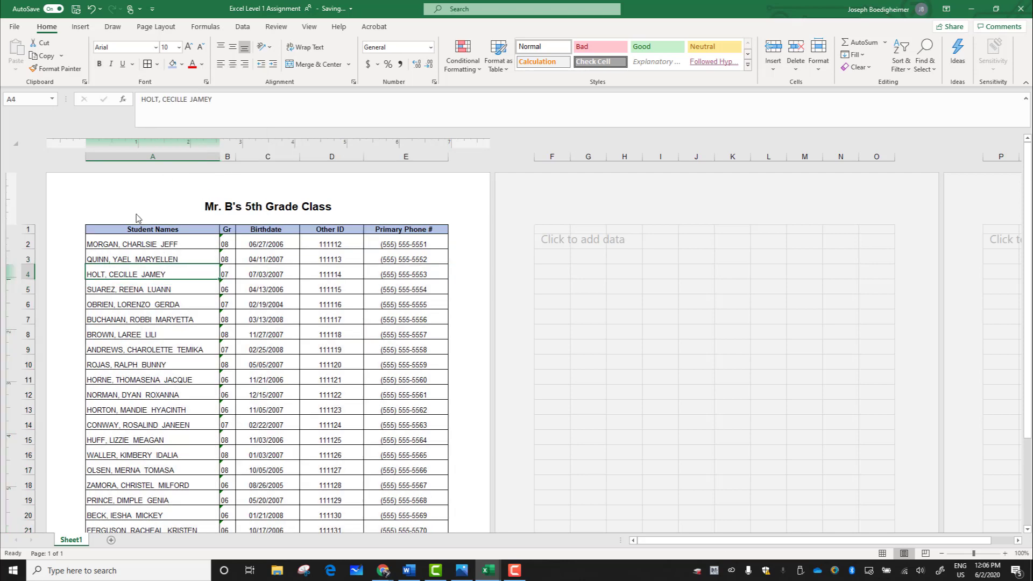
Step: Check the bordered roster in the print preview and look through all its rows on the sheet
left_click(17, 27)
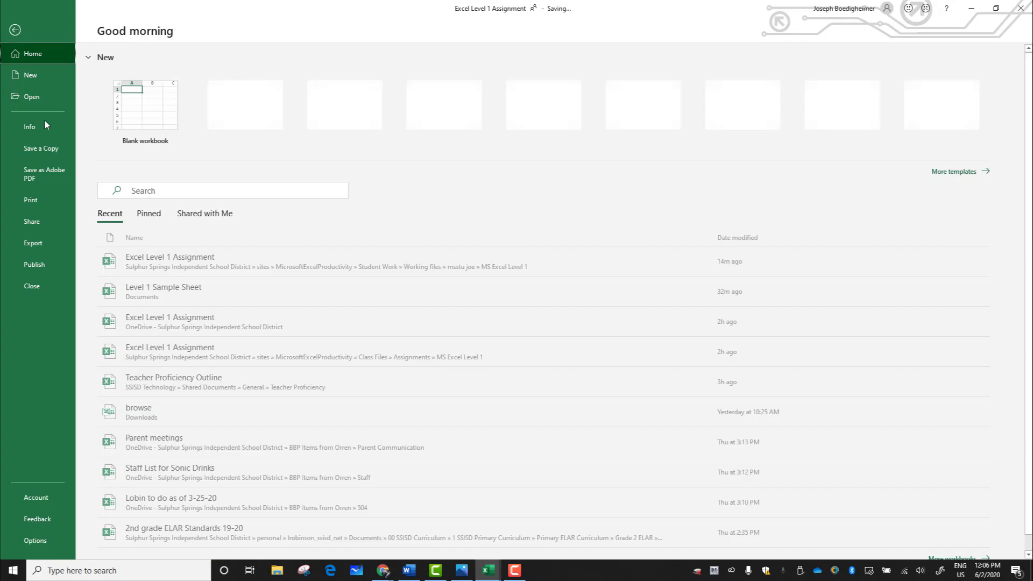
left_click(40, 202)
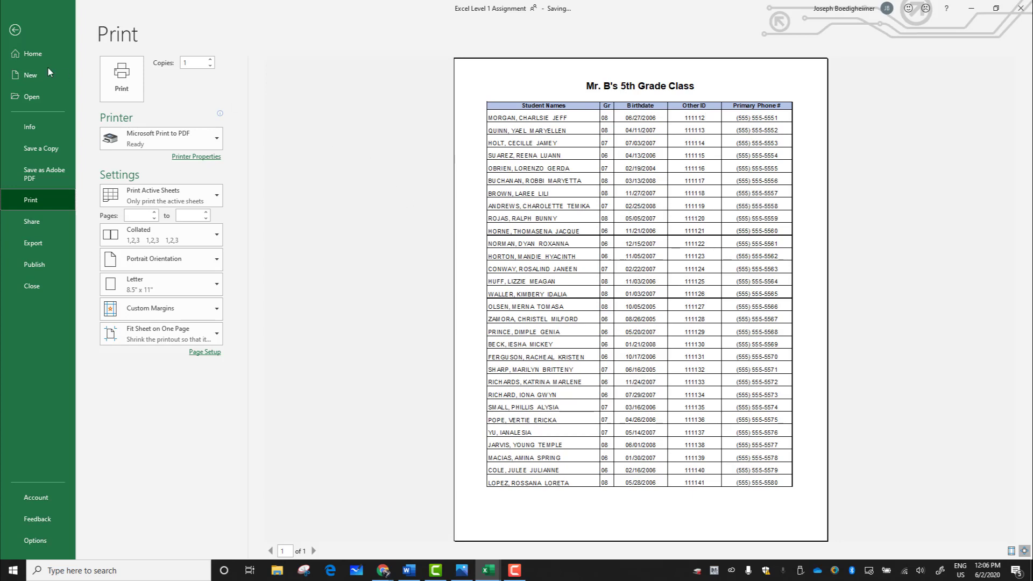
left_click(27, 24)
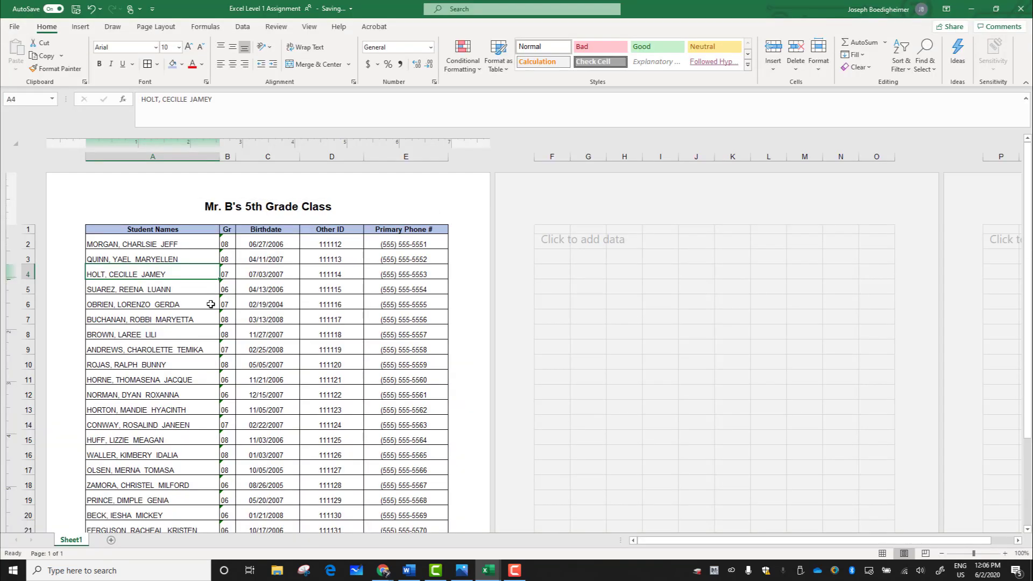
scroll(207, 302, "down", 5)
scroll(208, 300, "up", 5)
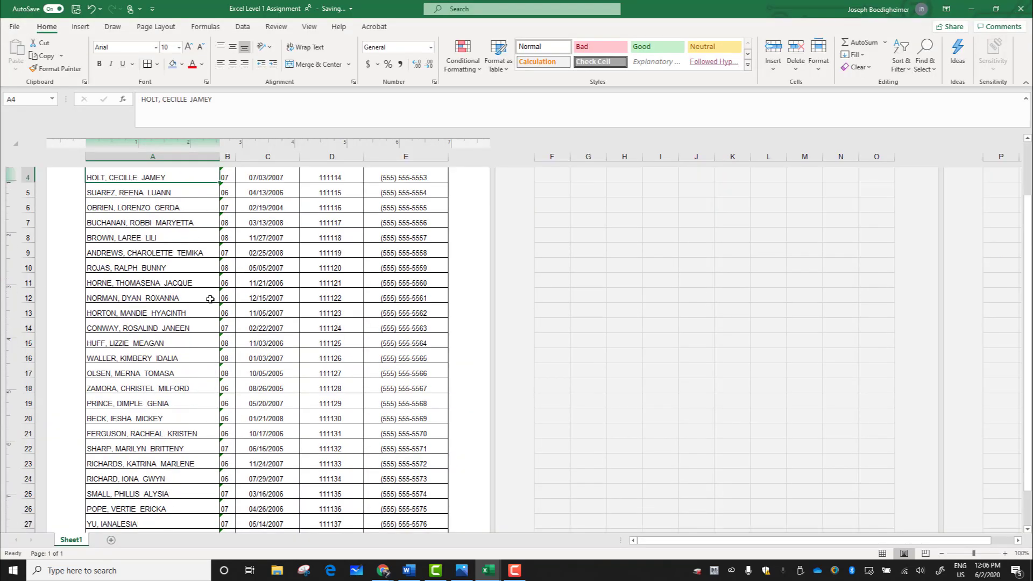
scroll(212, 298, "down", 3)
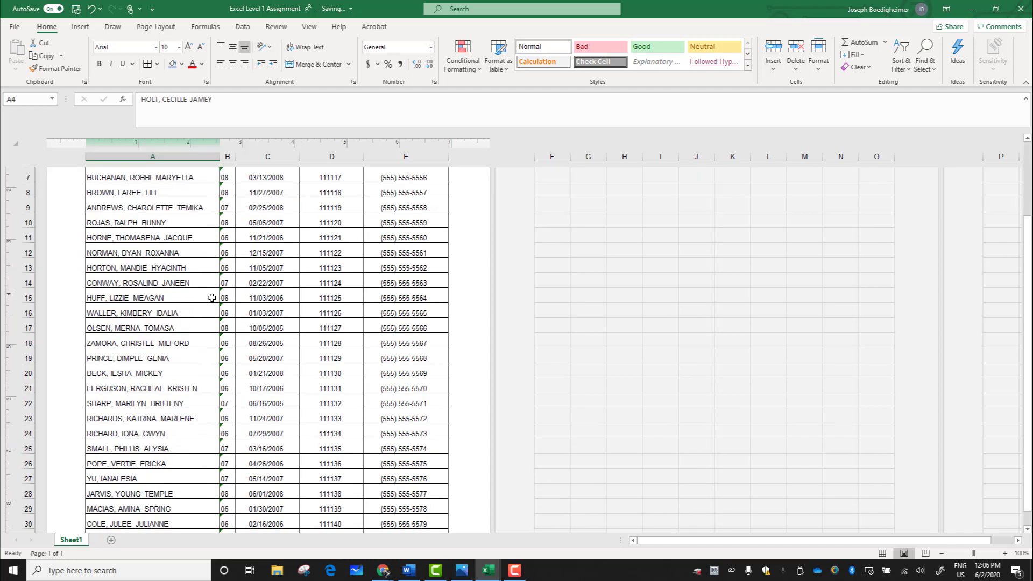
scroll(211, 298, "down", 2)
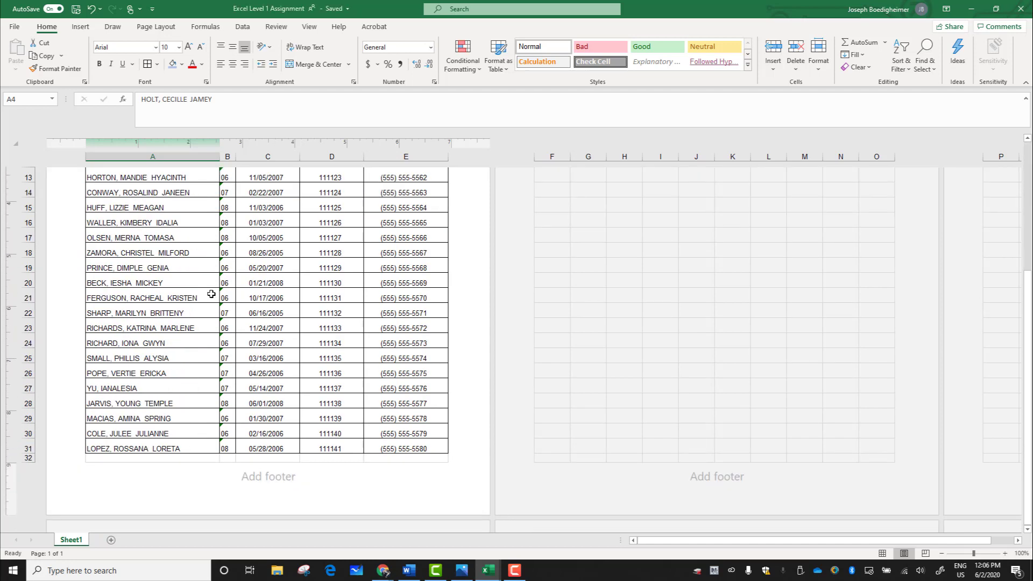
scroll(211, 293, "up", 1)
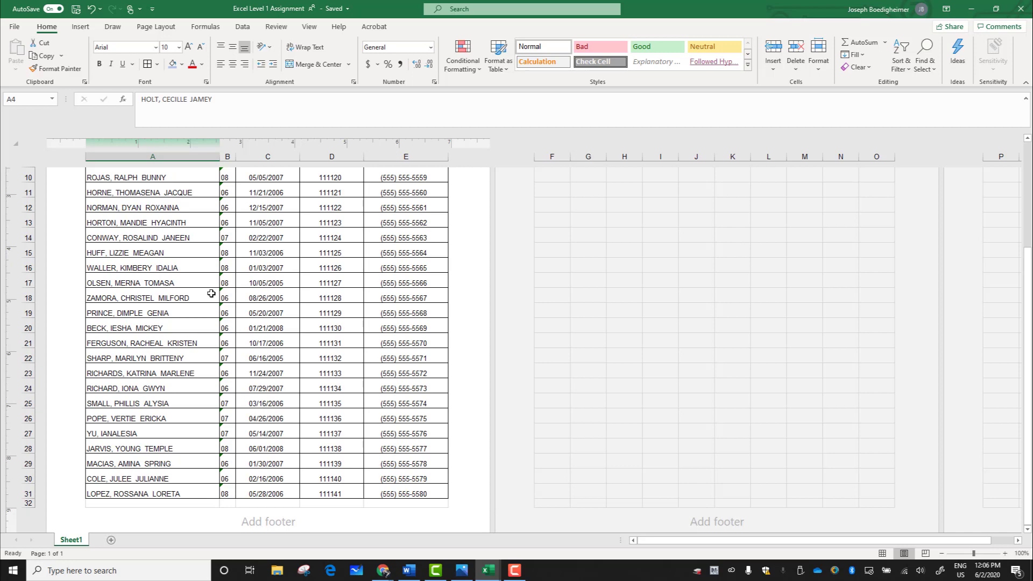
scroll(212, 294, "up", 4)
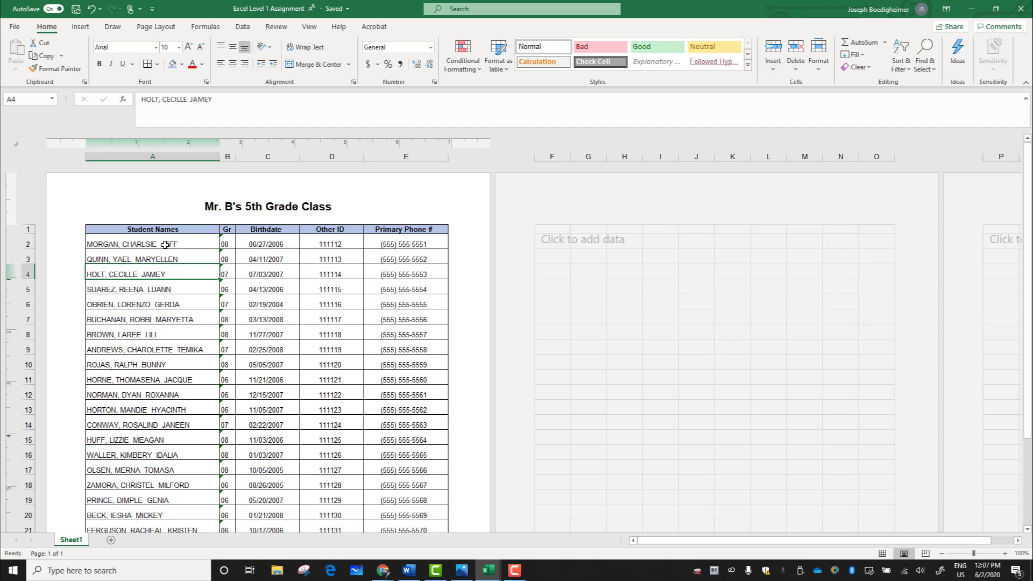
Step: Sort the roster by the Student Names column on cell values from A to Z and check the order of the rows
left_click(244, 28)
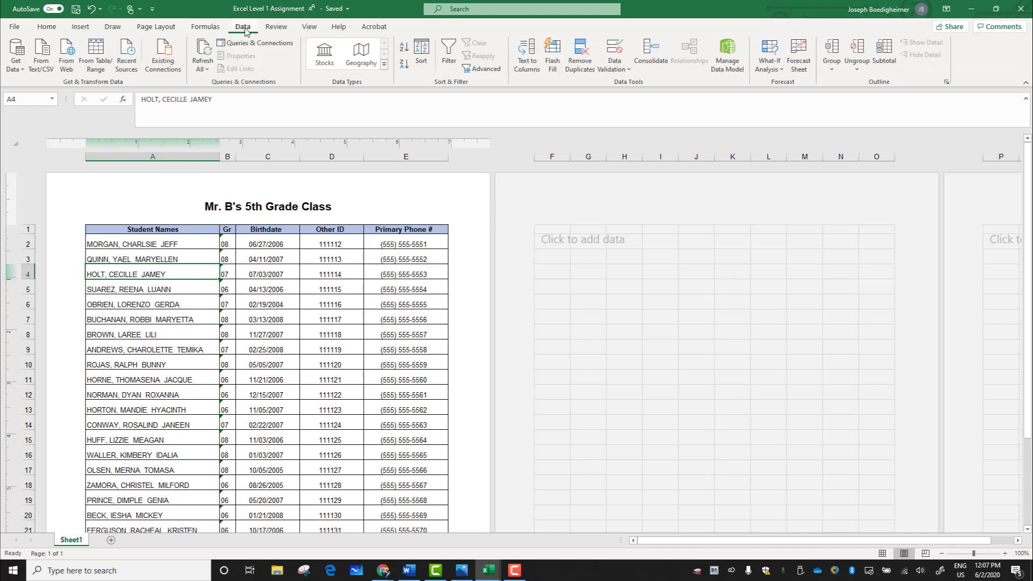
left_click(422, 51)
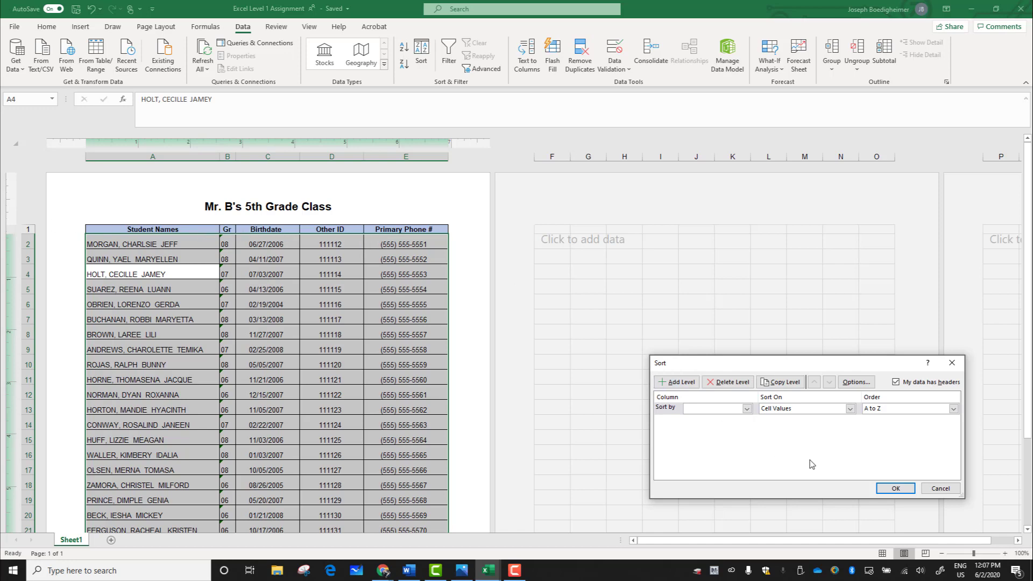
left_click(747, 410)
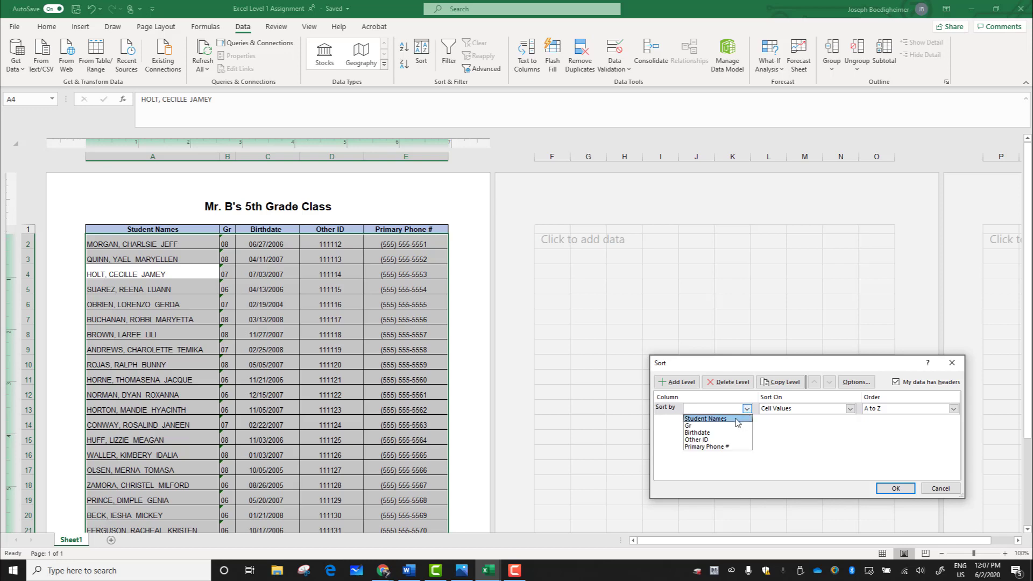
left_click(729, 418)
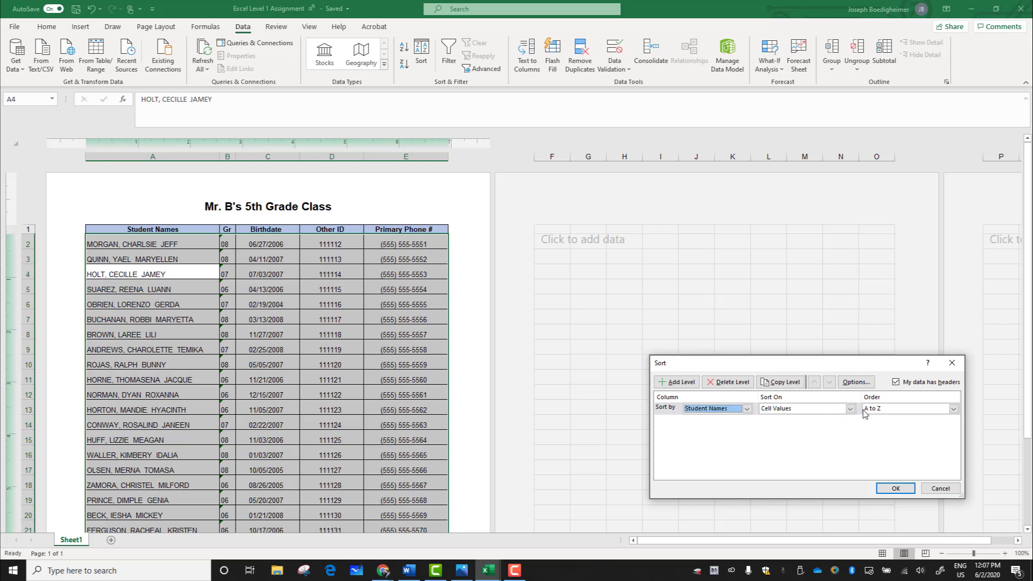
left_click(895, 489)
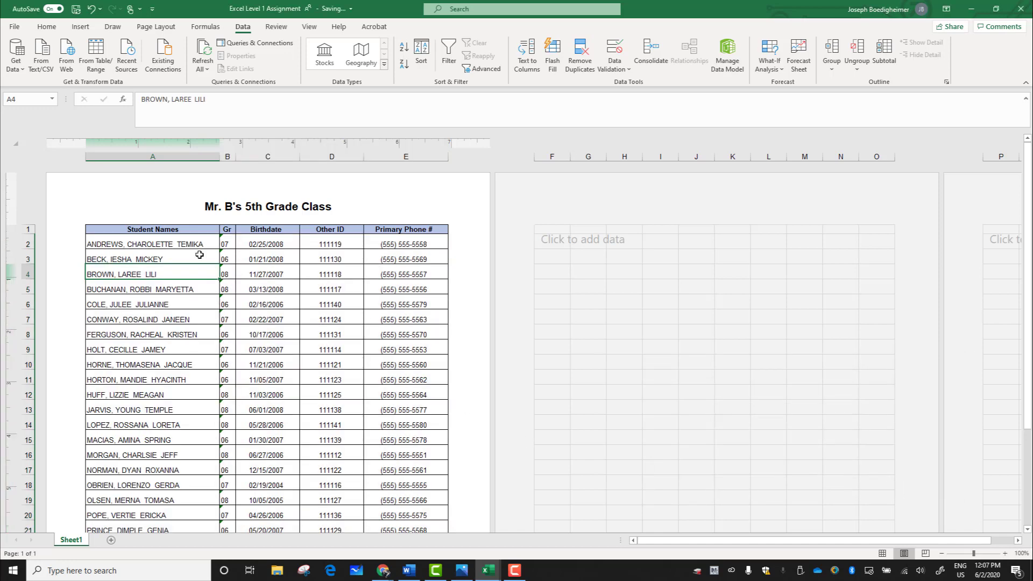
scroll(129, 336, "down", 4)
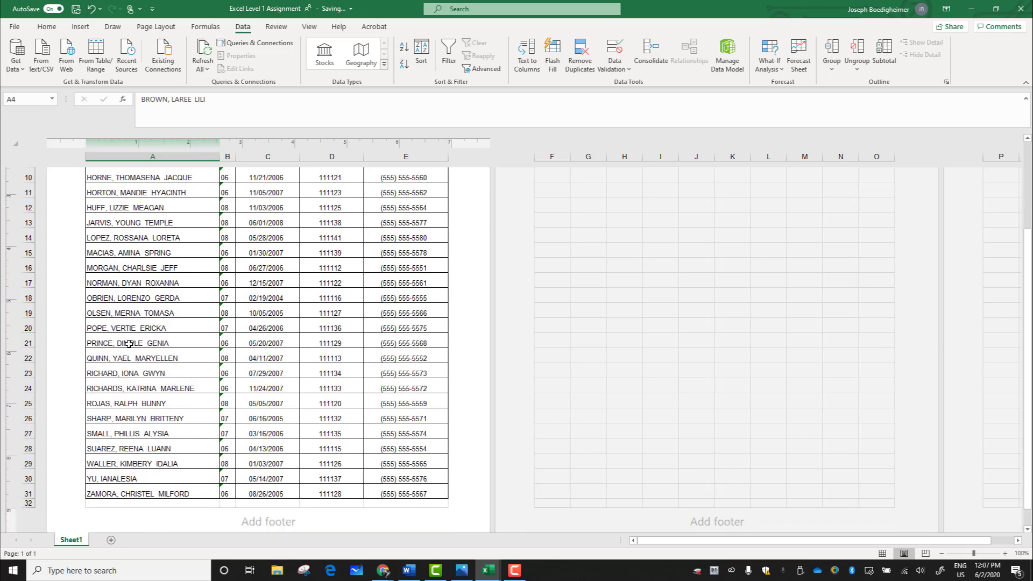
scroll(129, 344, "down", 2)
scroll(164, 358, "up", 6)
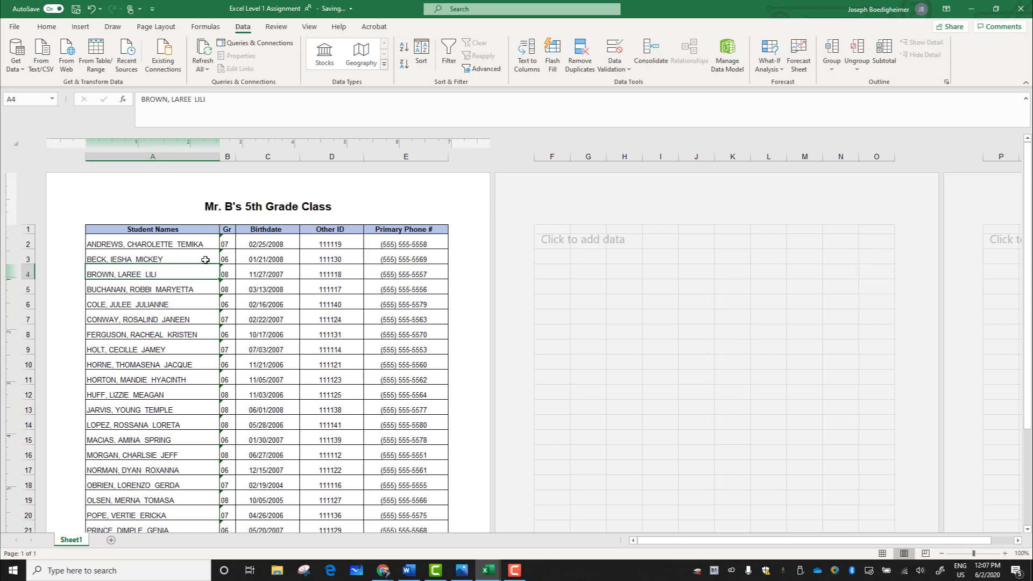
scroll(221, 368, "down", 3)
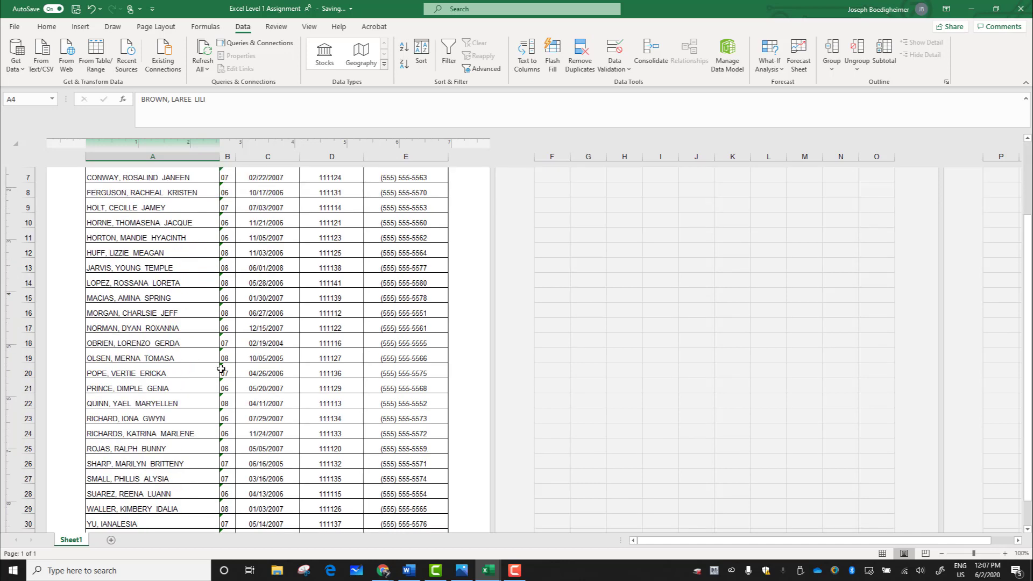
scroll(208, 368, "up", 5)
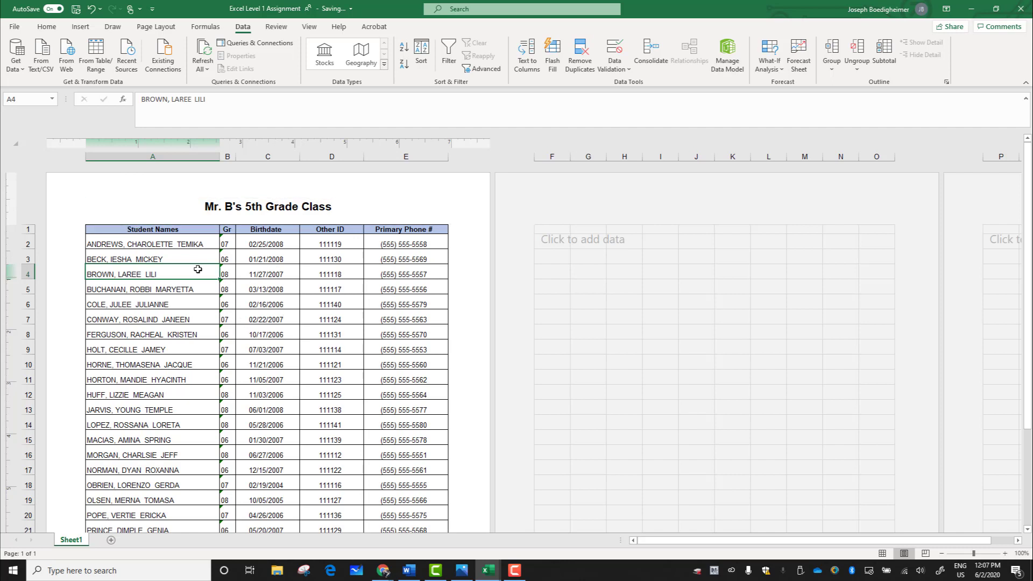
Step: Print the roster with Microsoft Print to PDF and save the output in Documents as "Class List"
left_click(15, 27)
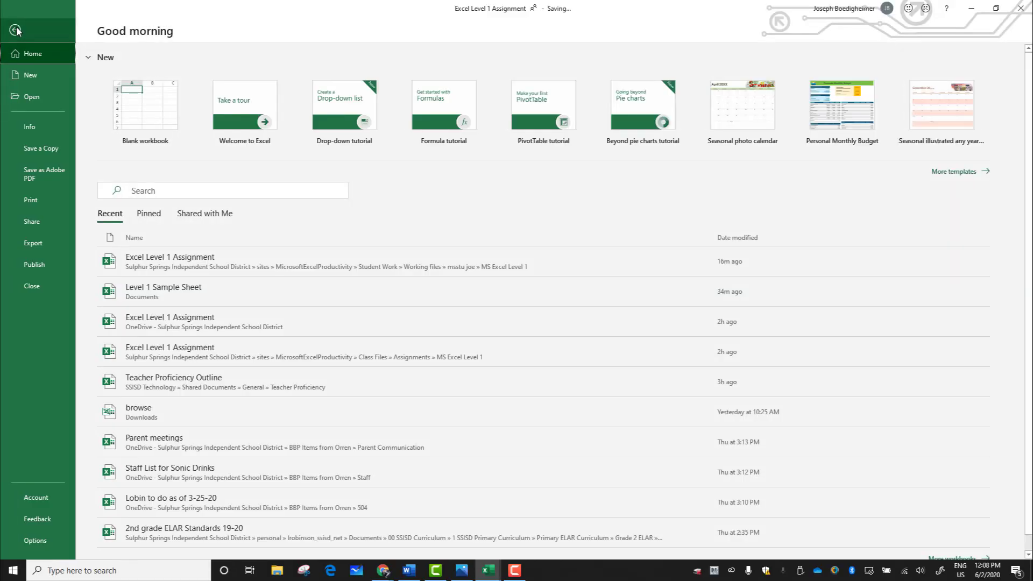
left_click(41, 201)
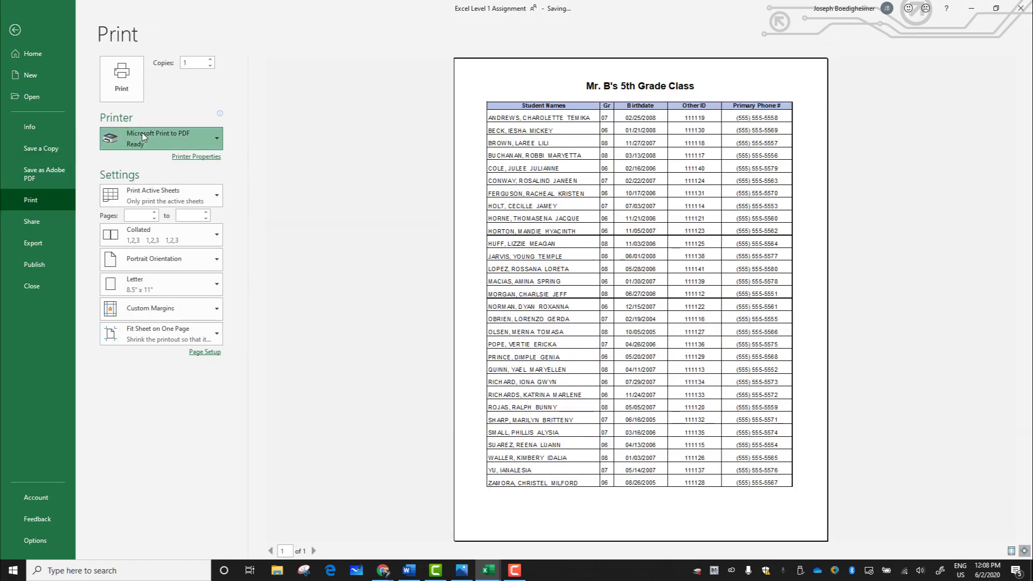
left_click(142, 134)
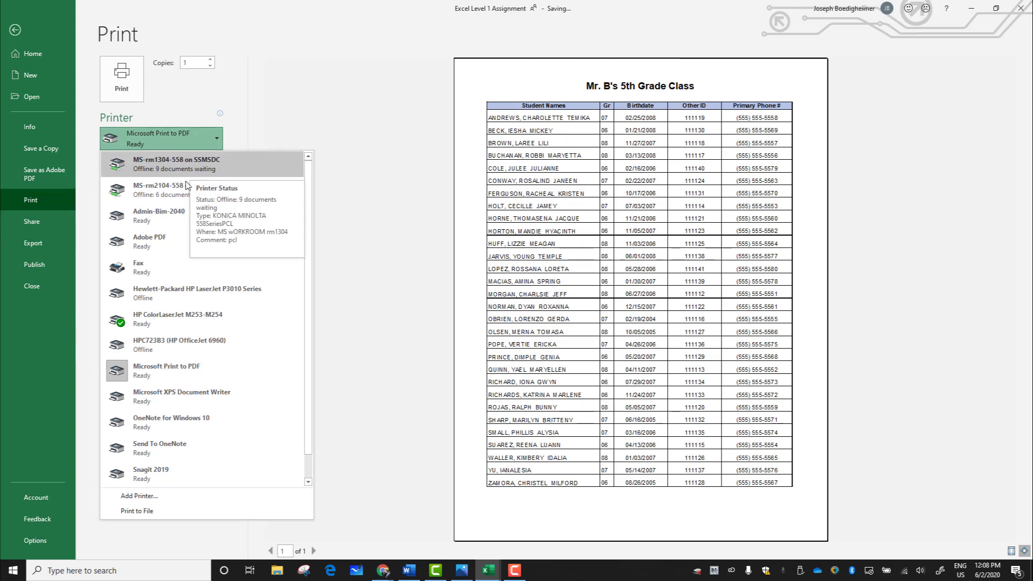
left_click(177, 371)
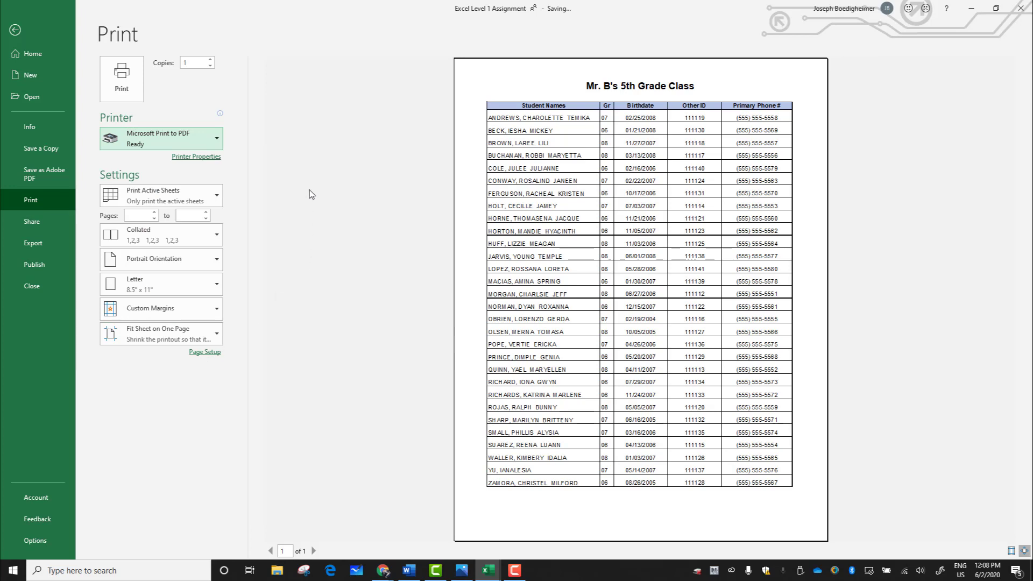
left_click(121, 82)
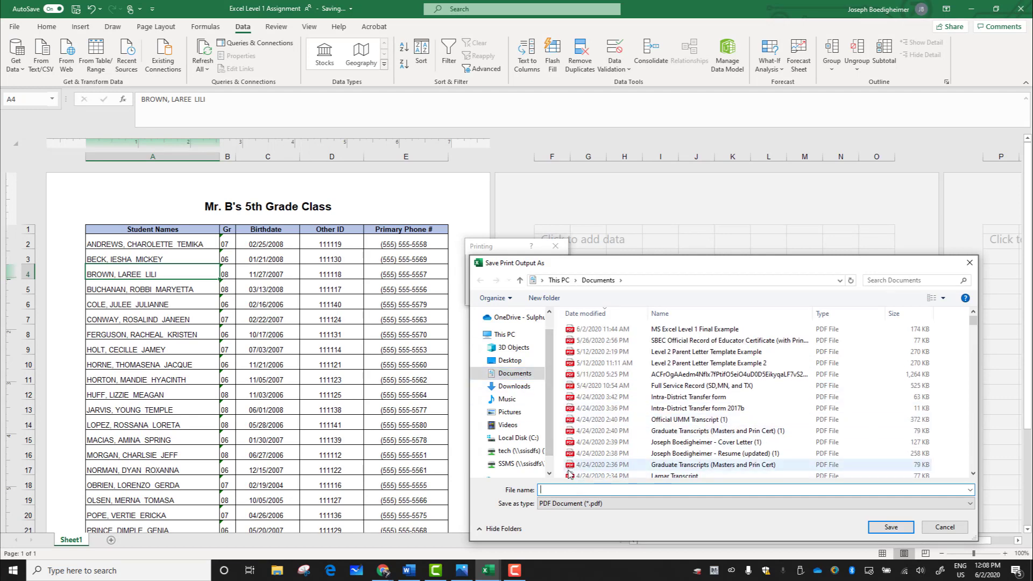
type("Class List")
left_click(904, 528)
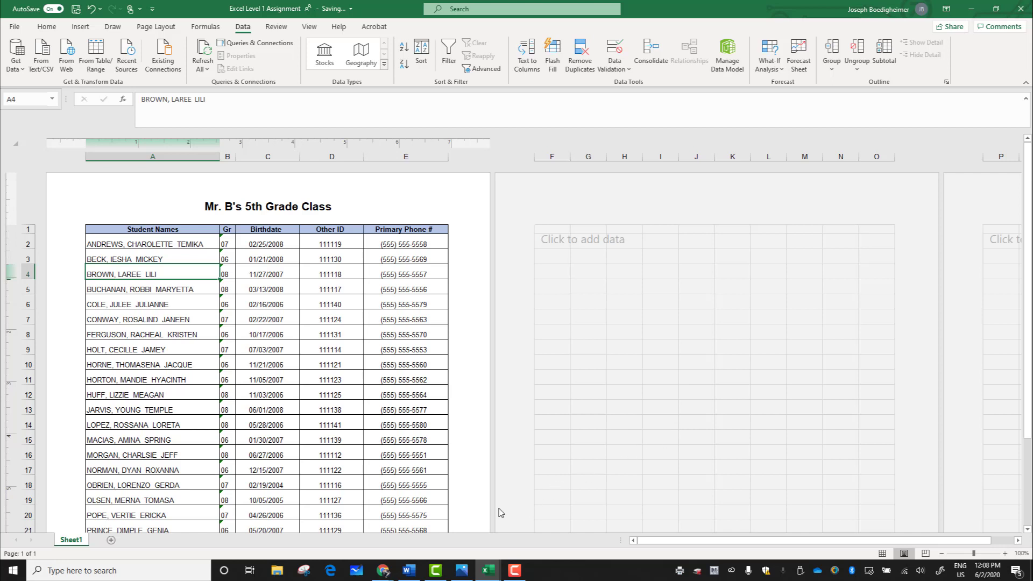
Step: Look for the Class List PDF in the Documents folder in File Explorer and return to the workbook
left_click(273, 575)
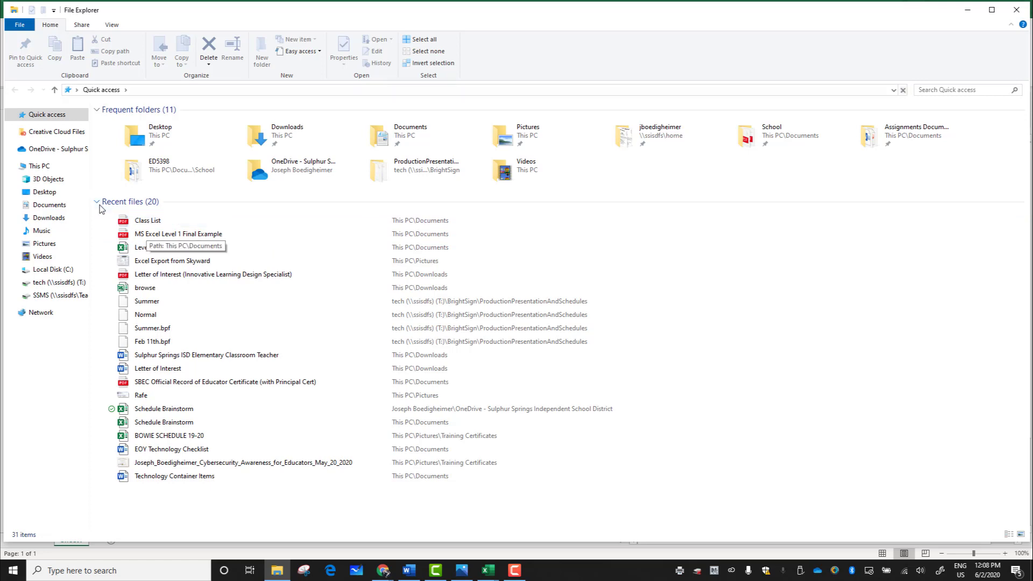
left_click(54, 205)
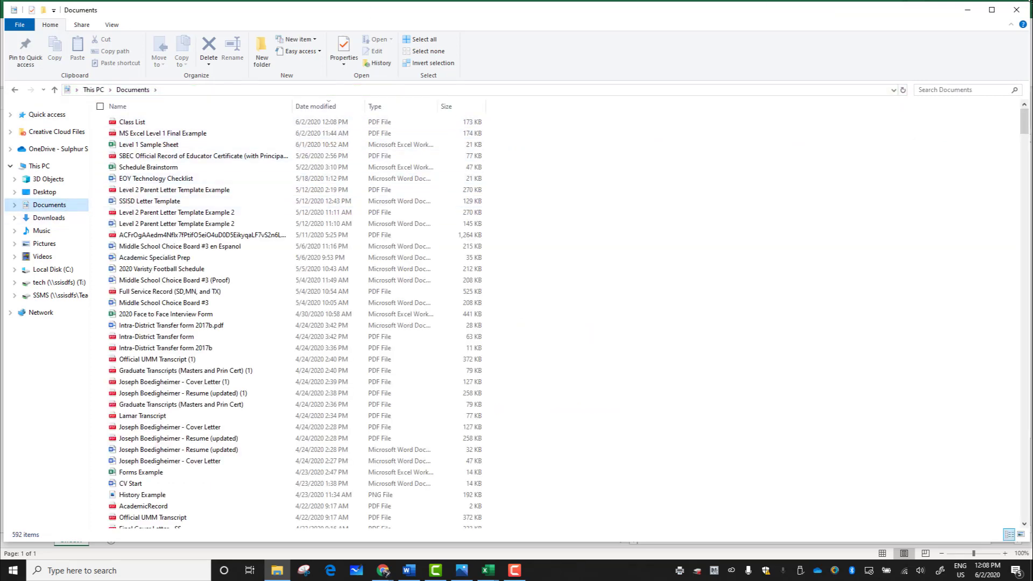
left_click(968, 9)
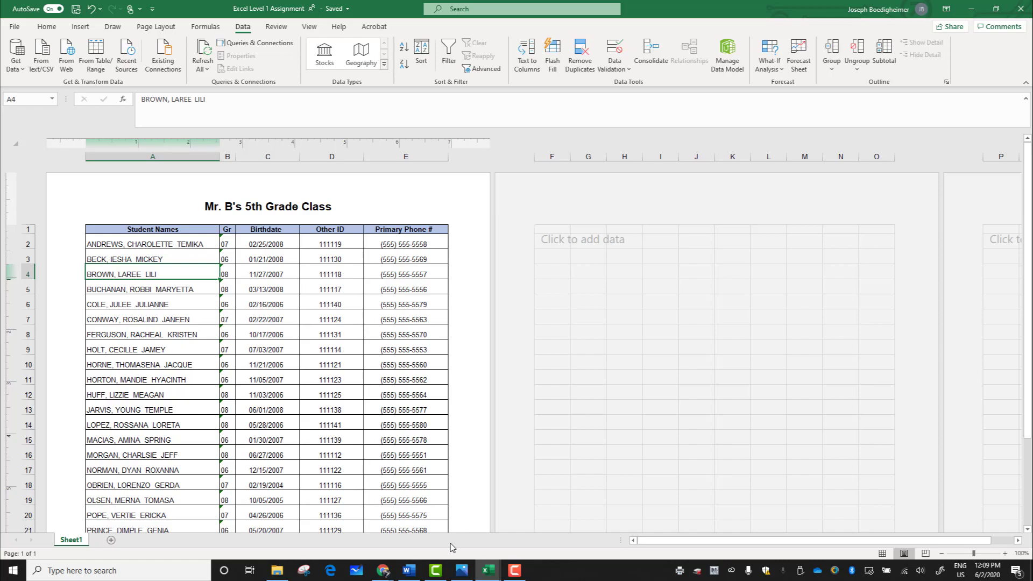
Step: In Microsoft Teams, attach Class List.pdf from the device's Documents folder to the MS Excel Level 2 assignment and turn it in
mouse_move(387, 573)
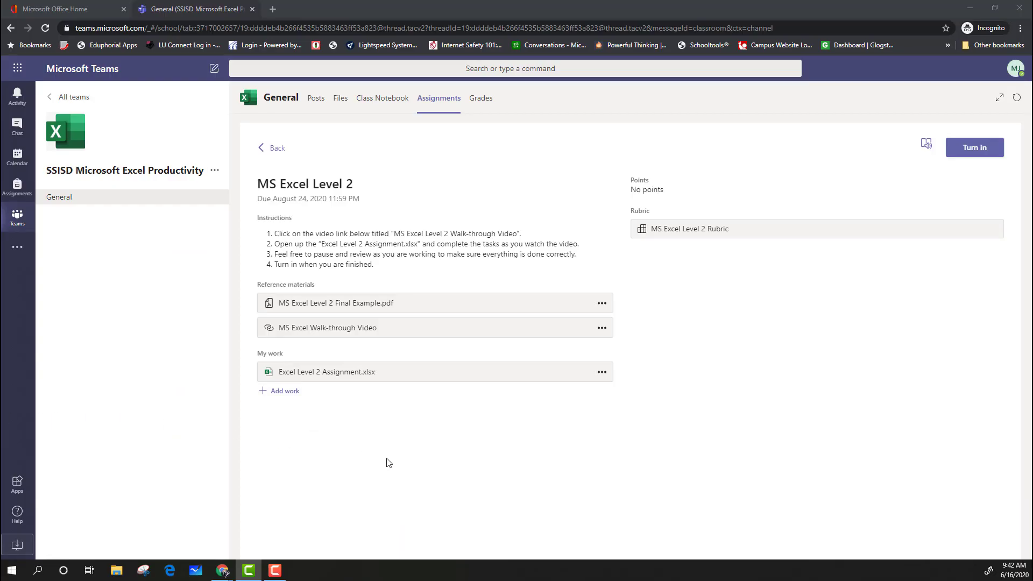
left_click(286, 391)
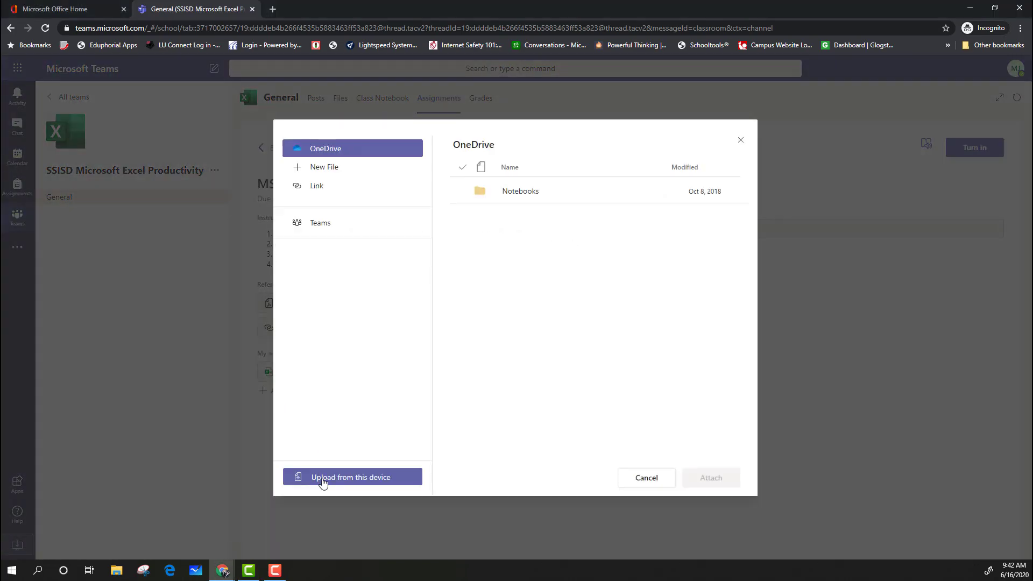
left_click(323, 477)
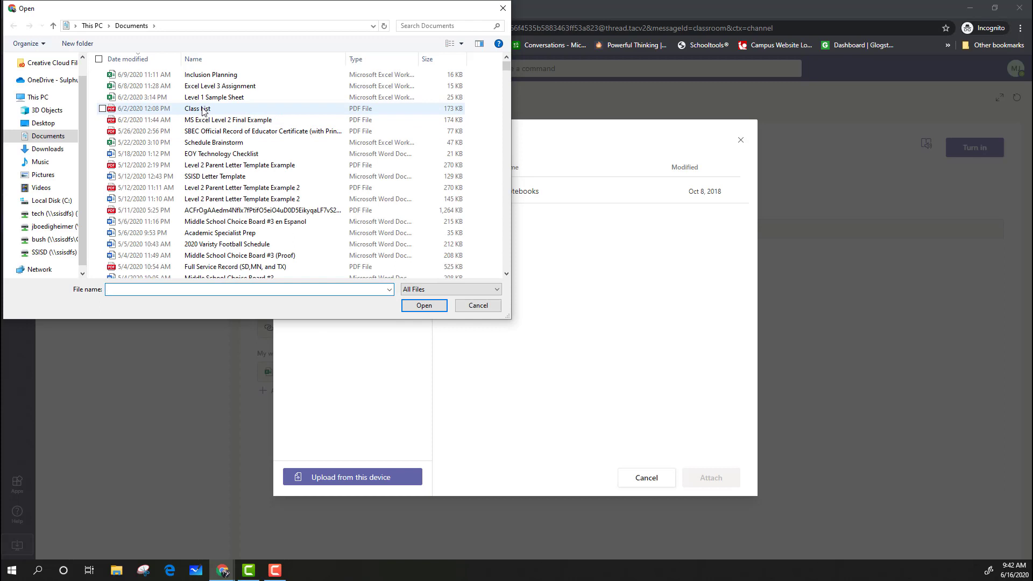
left_click(203, 109)
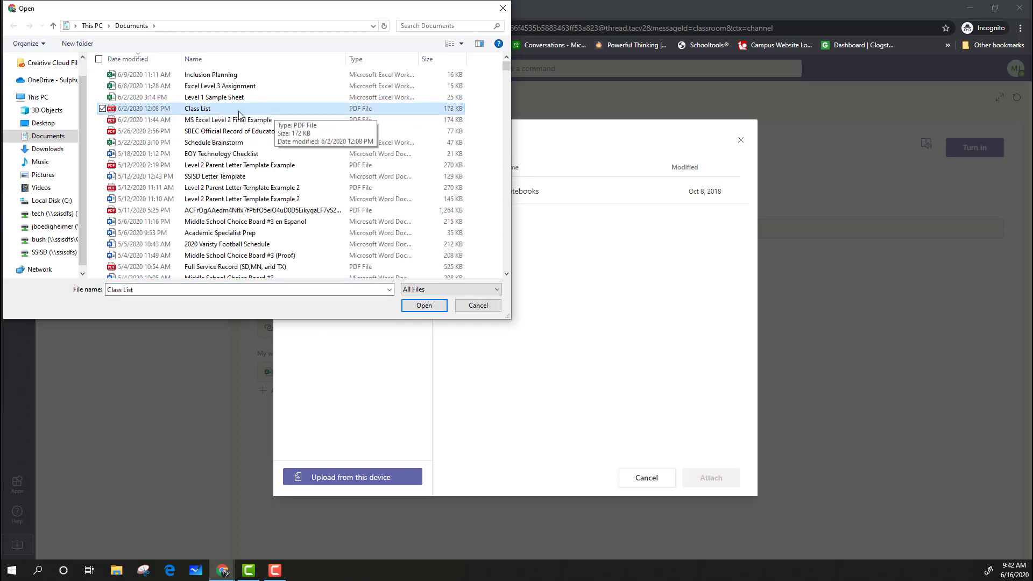
left_click(441, 305)
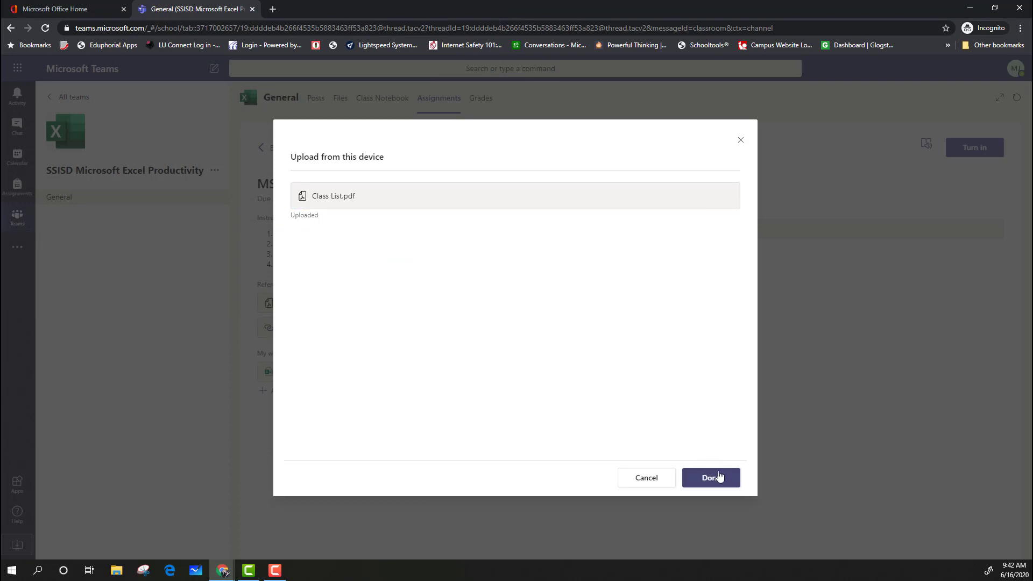
left_click(719, 478)
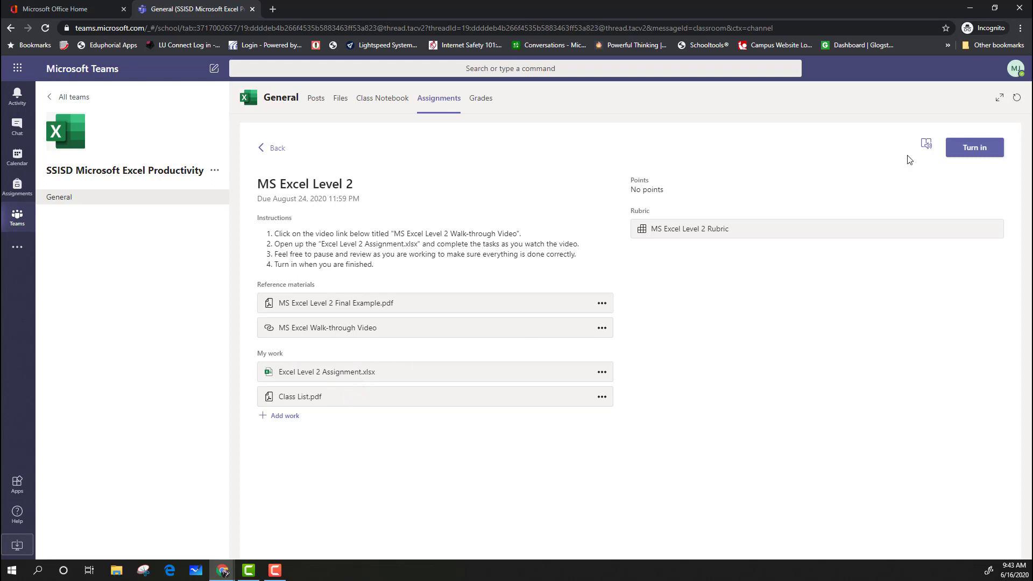
left_click(973, 153)
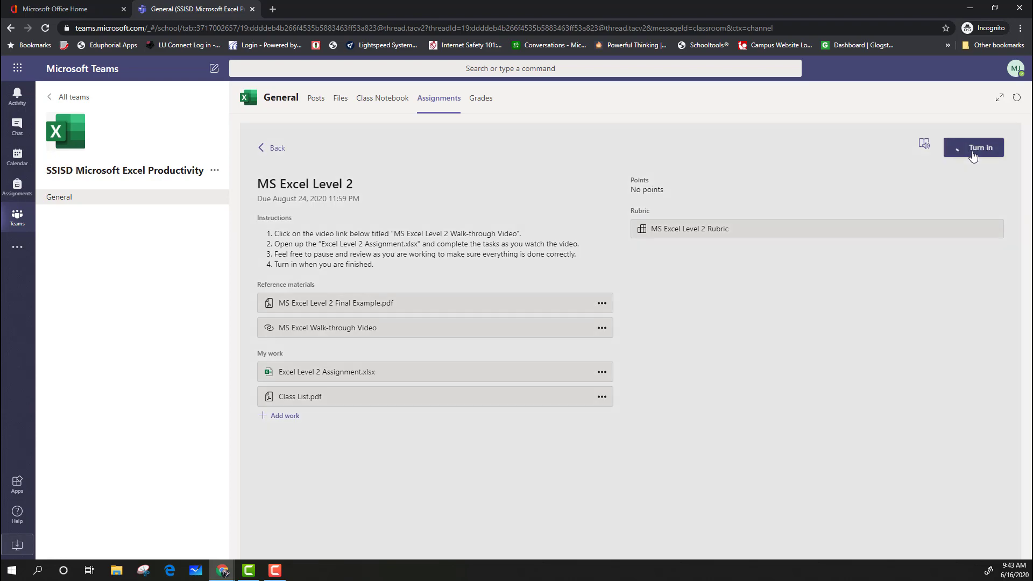